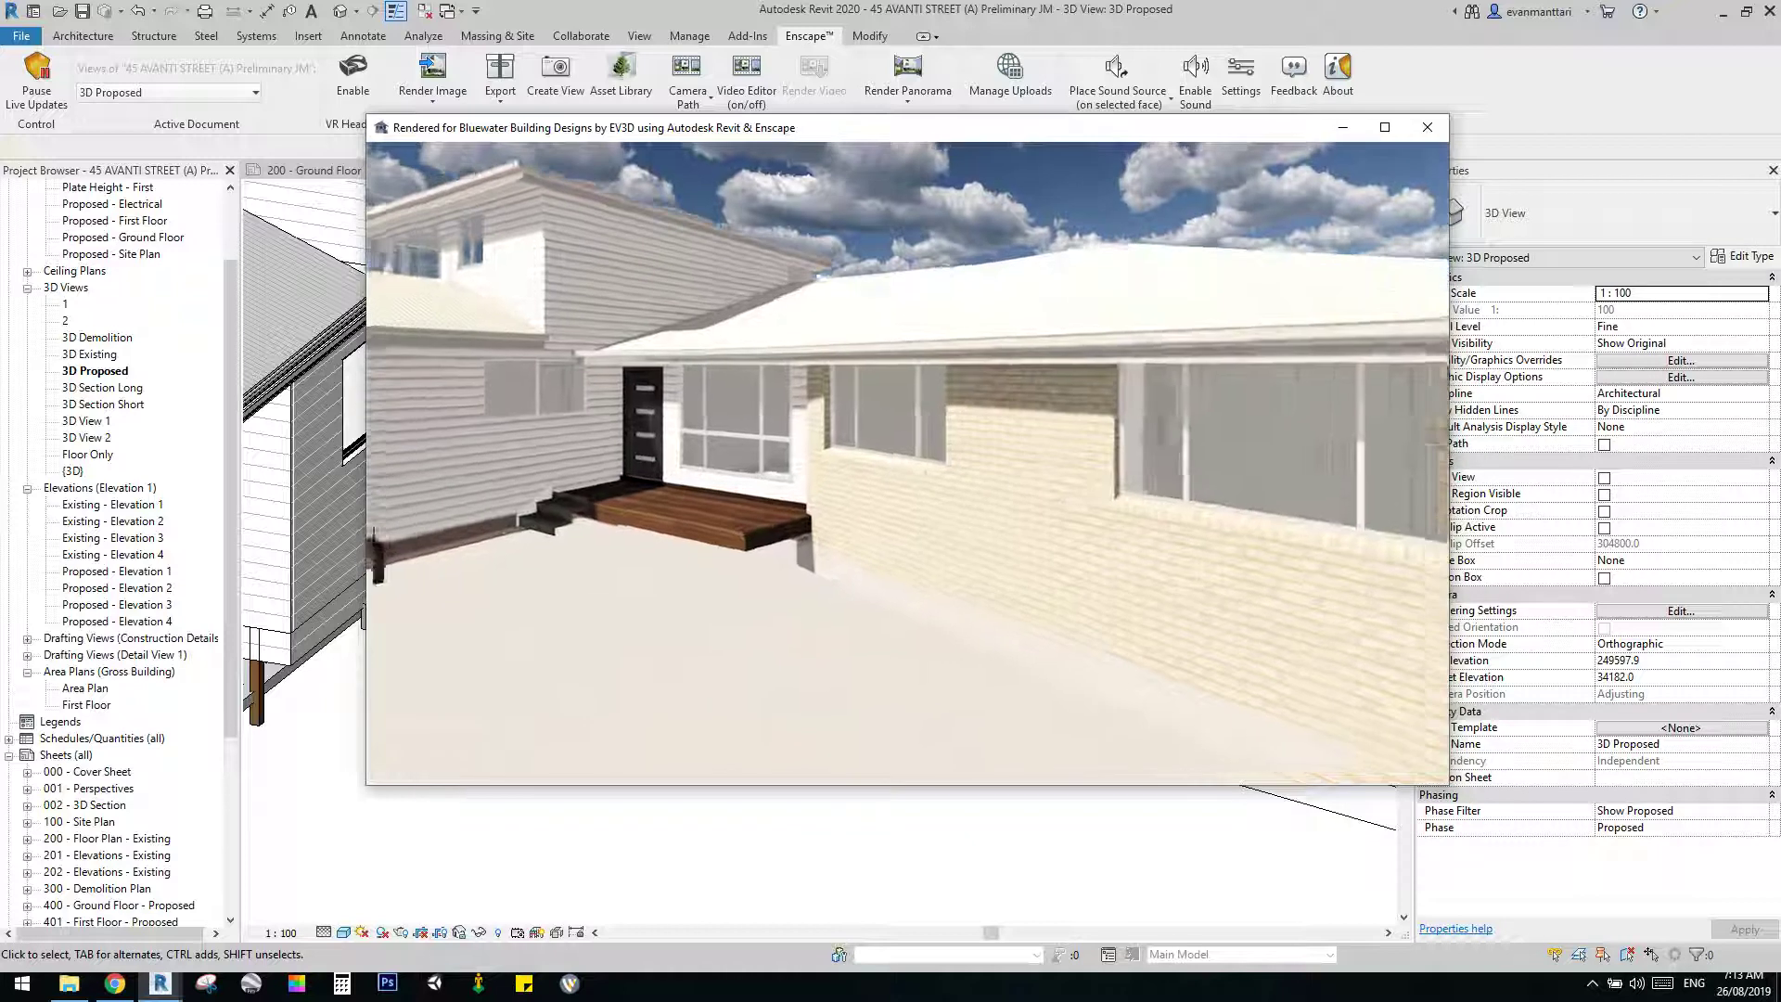
# Look over the front entry deck, brick walls and windows in the Enscape render, and return to Revit.
pyautogui.press('a')
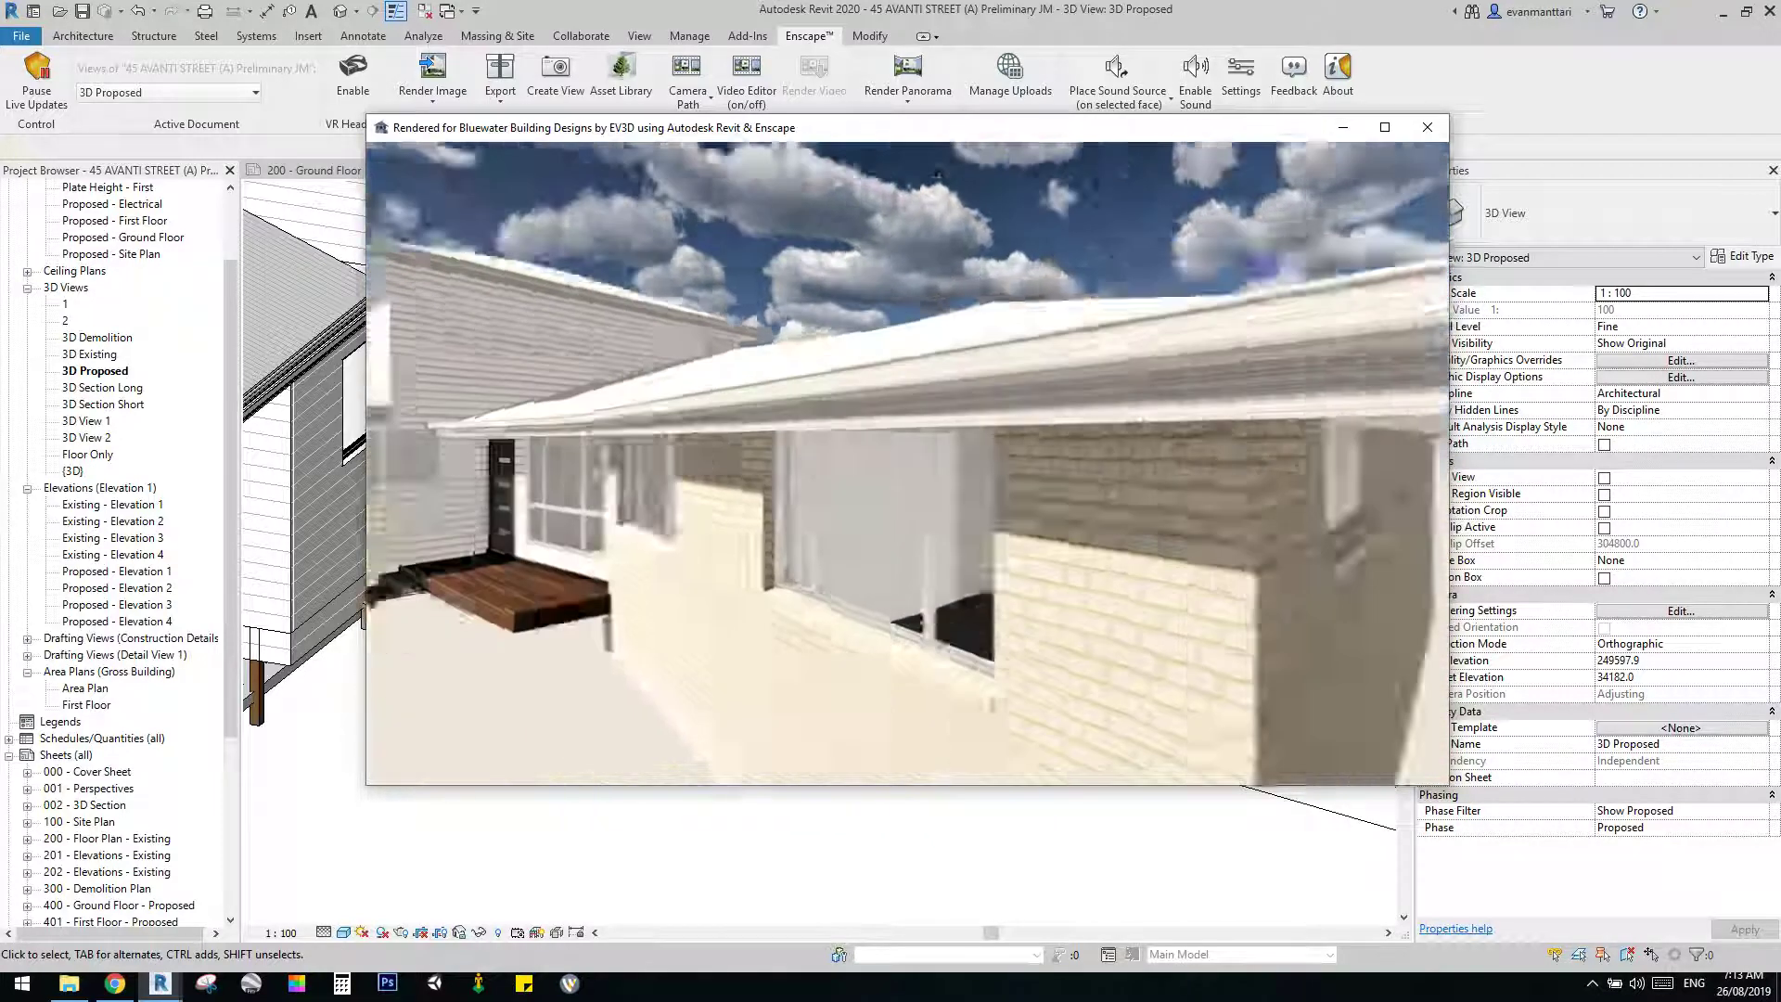
pyautogui.press('d')
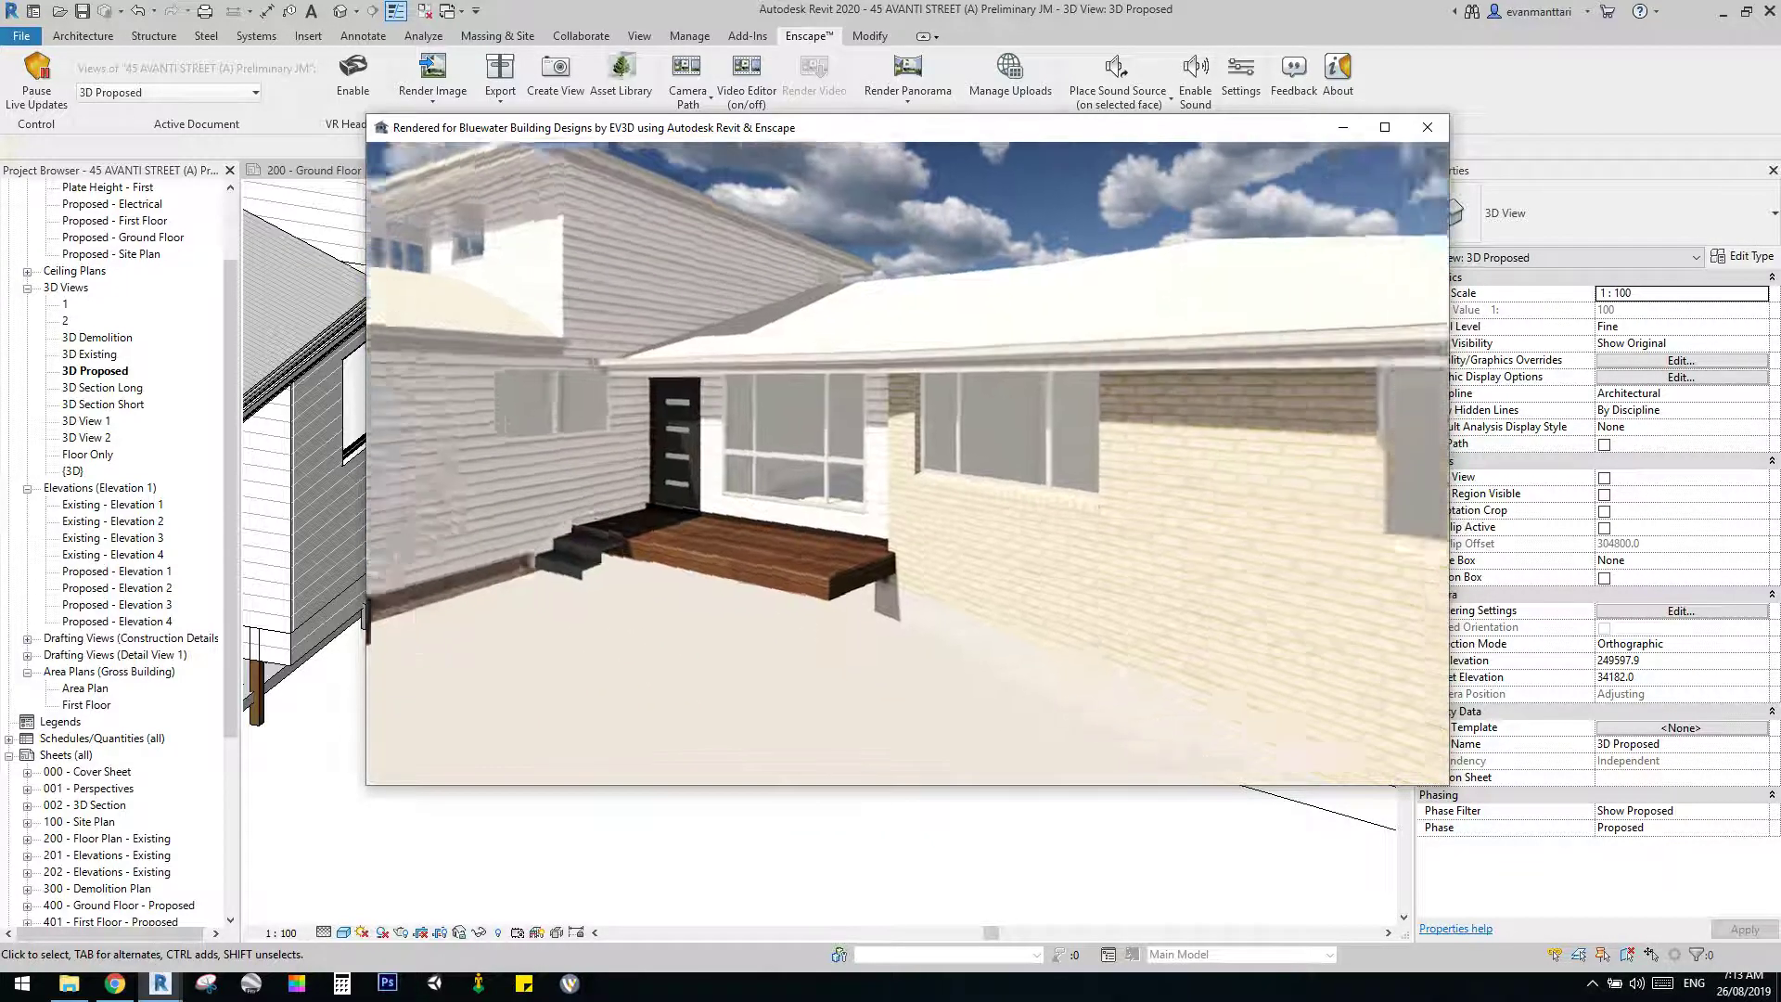
pyautogui.hotkey('alt', 'Tab')
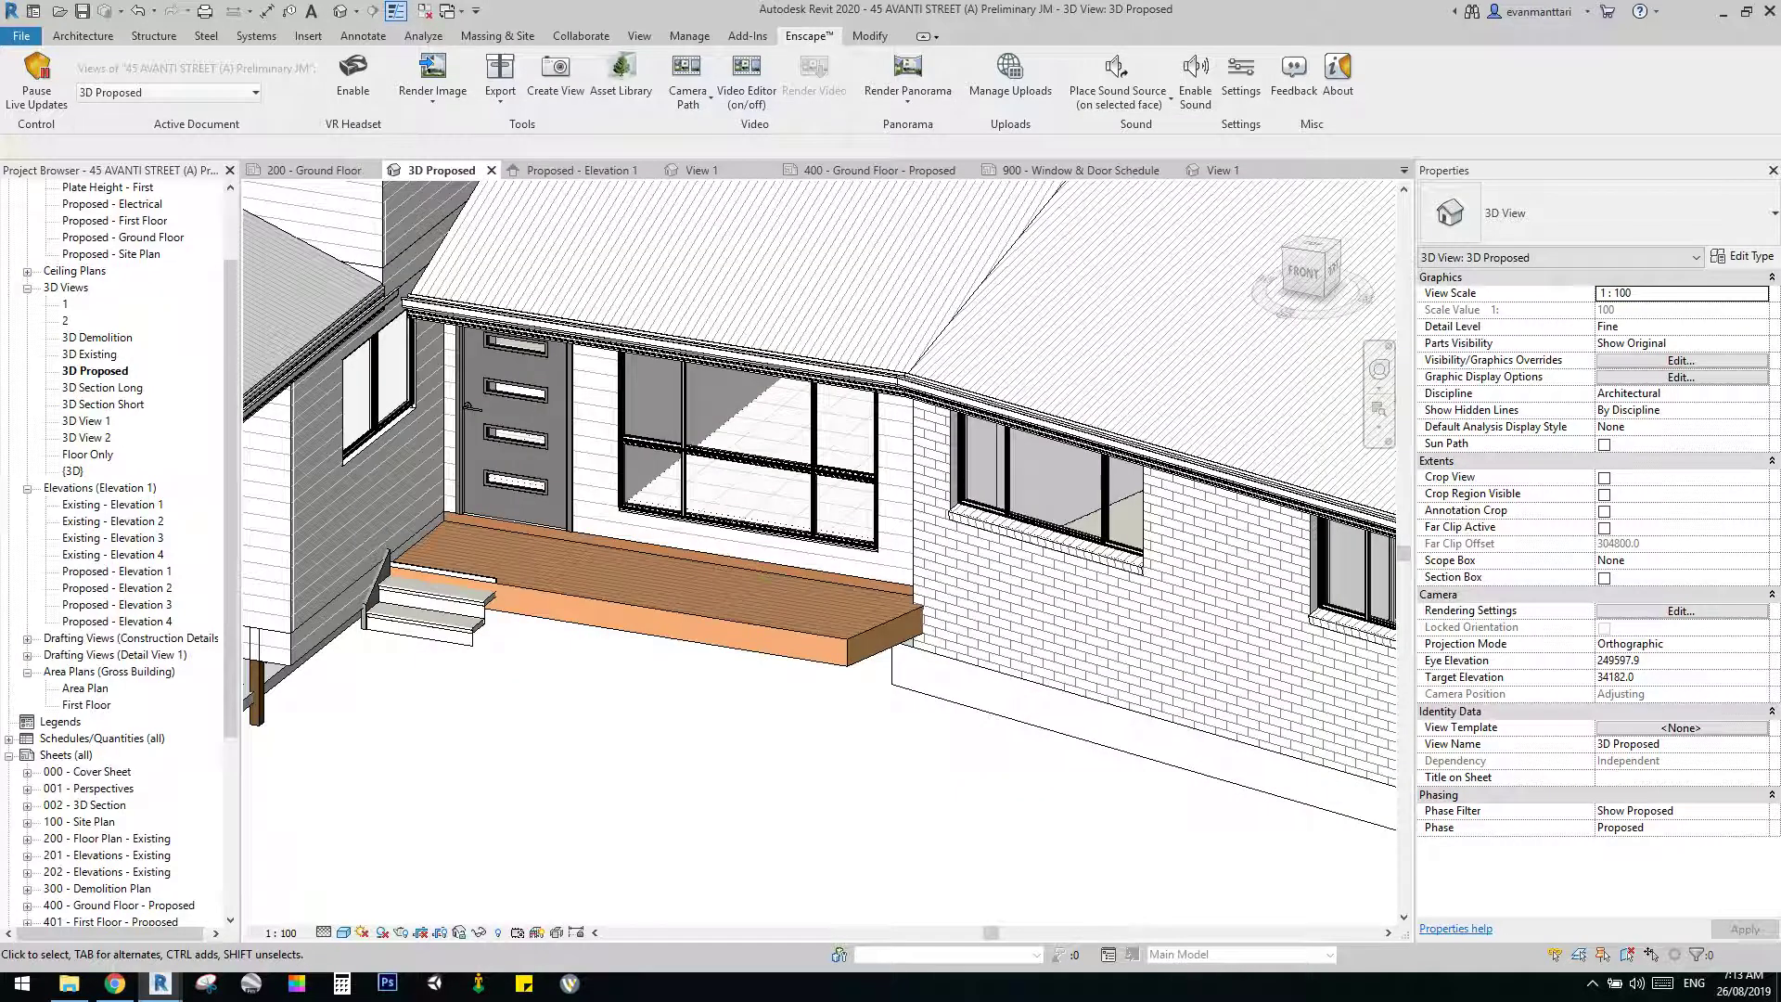
# In the Proposed - Elevation 1 view, move the Plate Height, First Floor and Plate Height - First levels up by 300.
pyautogui.doubleClick(116, 571)
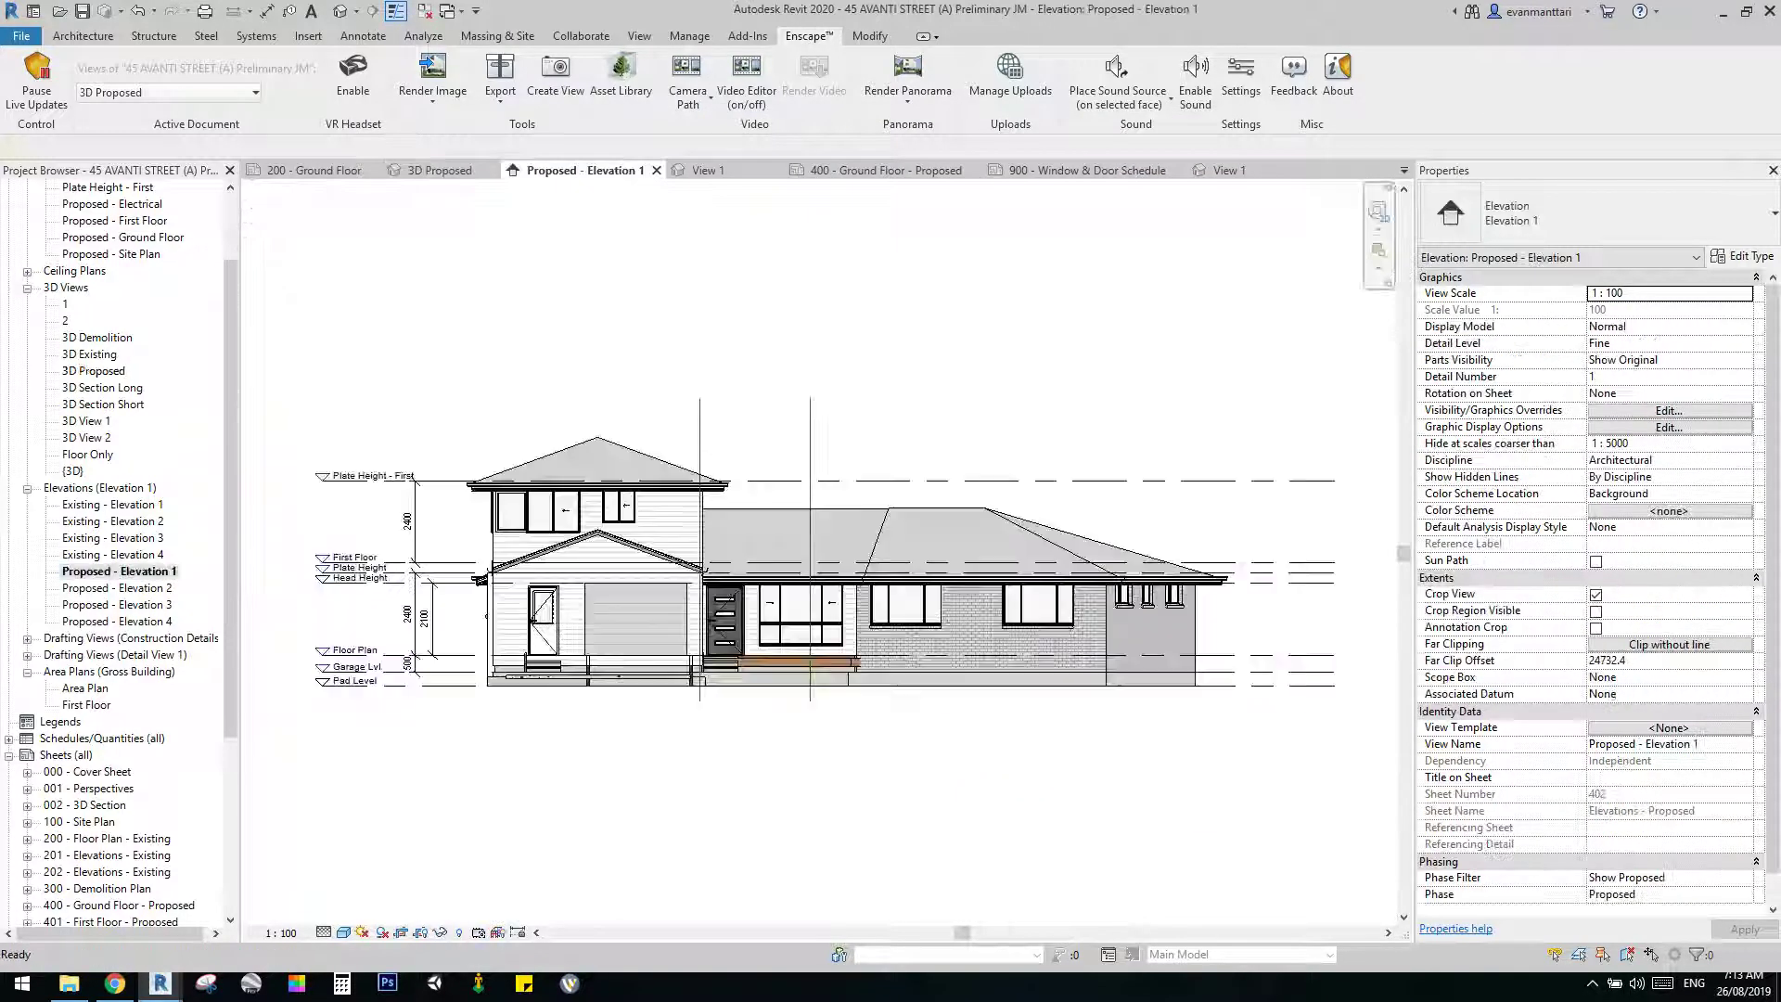
pyautogui.scroll(5, 902, 619)
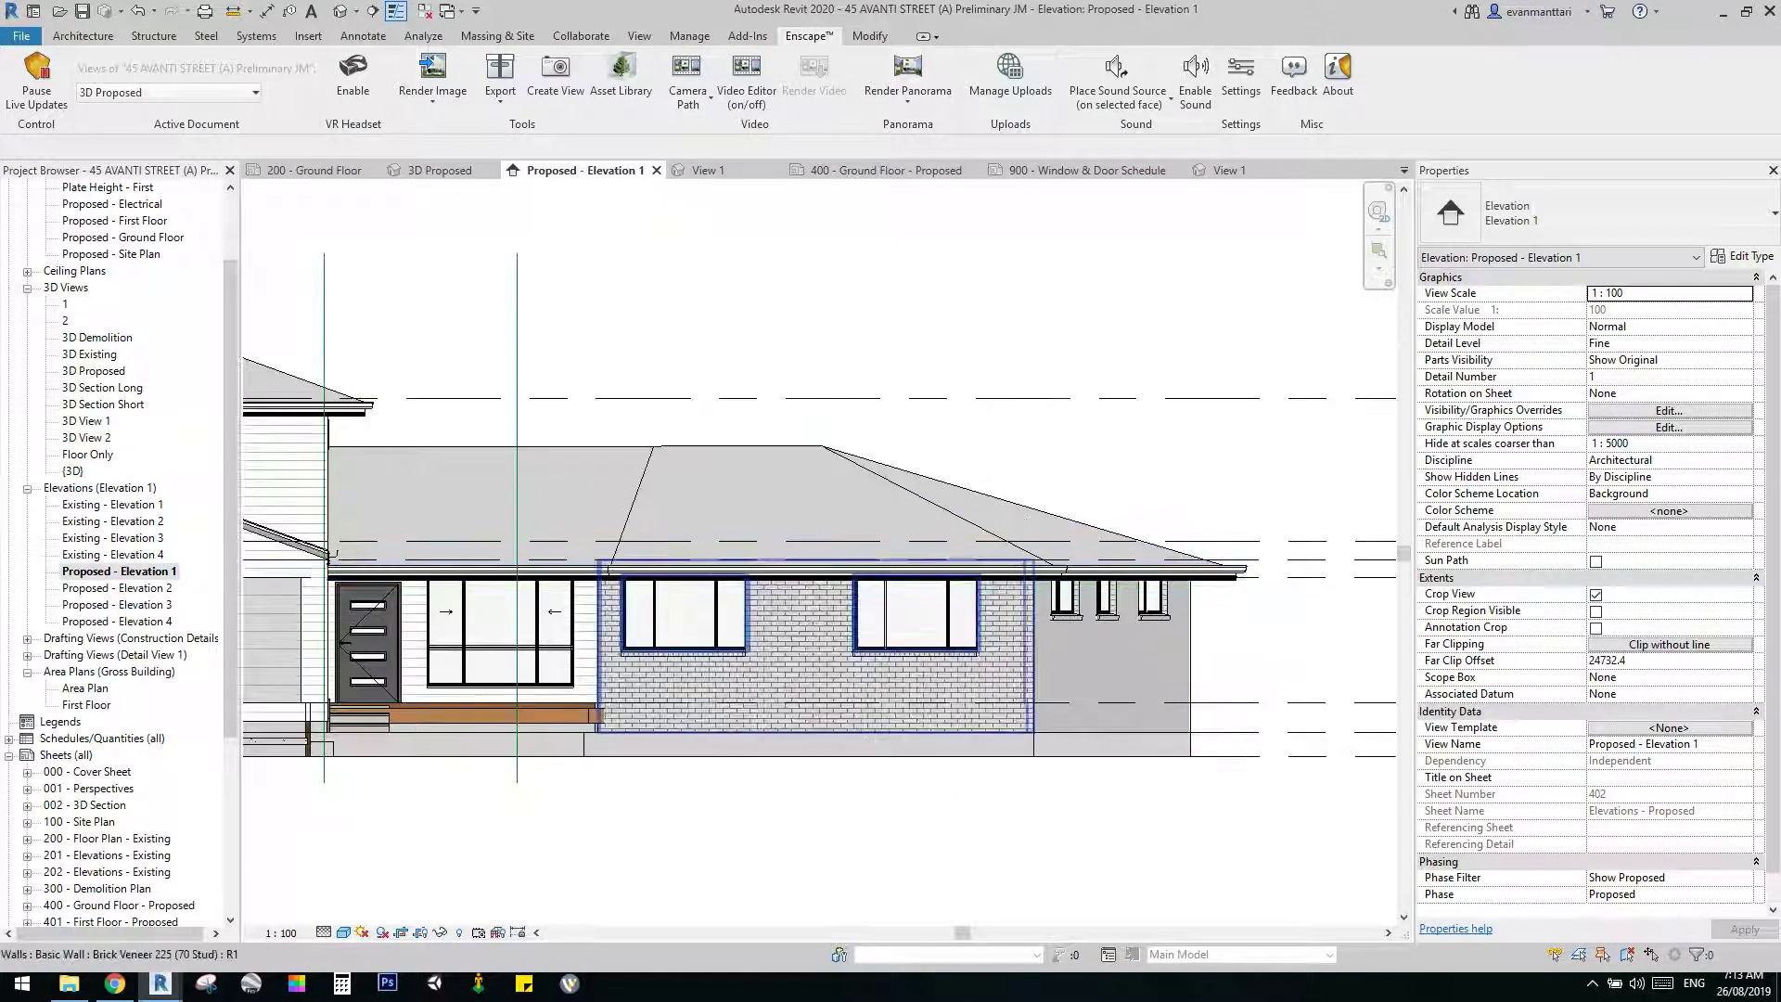
pyautogui.moveTo(902, 619); pyautogui.dragTo(1201, 557, button='middle')
pyautogui.moveTo(800, 565); pyautogui.dragTo(1207, 525, button='middle')
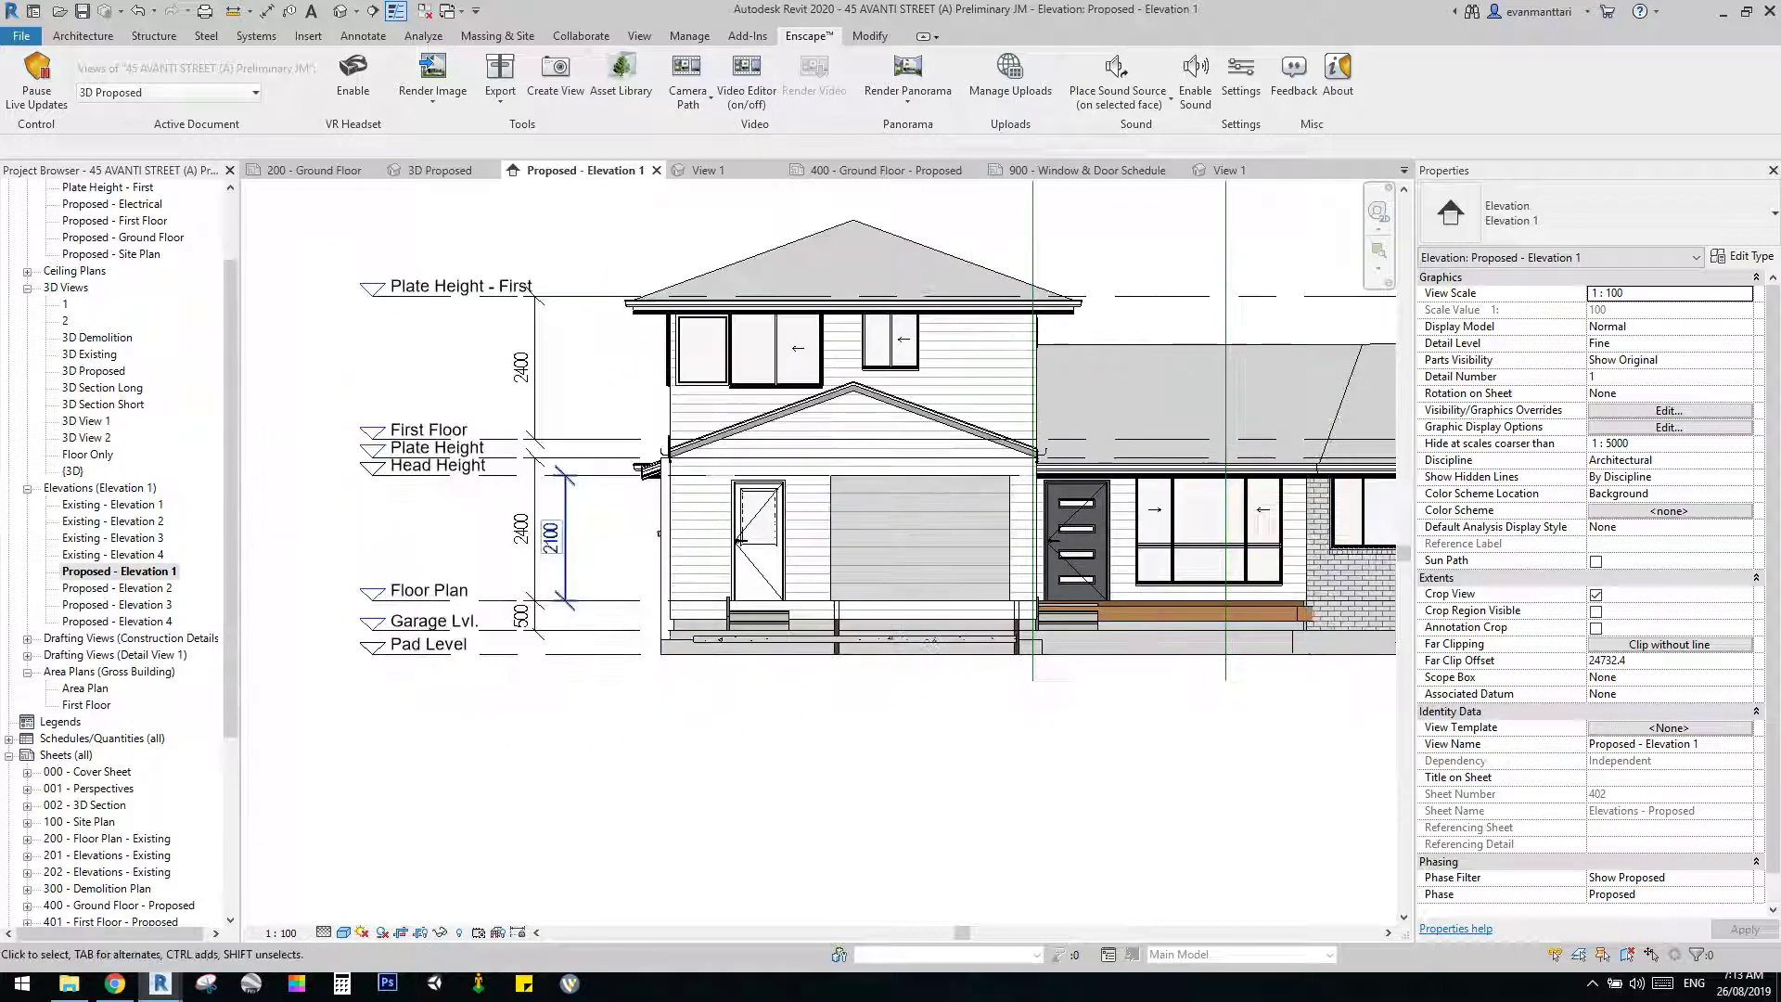
pyautogui.click(373, 453)
pyautogui.keyDown('ctrl'); pyautogui.click(373, 434); pyautogui.keyUp('ctrl')
pyautogui.keyDown('ctrl'); pyautogui.click(373, 290); pyautogui.keyUp('ctrl')
pyautogui.click(336, 98)
pyautogui.click(345, 429)
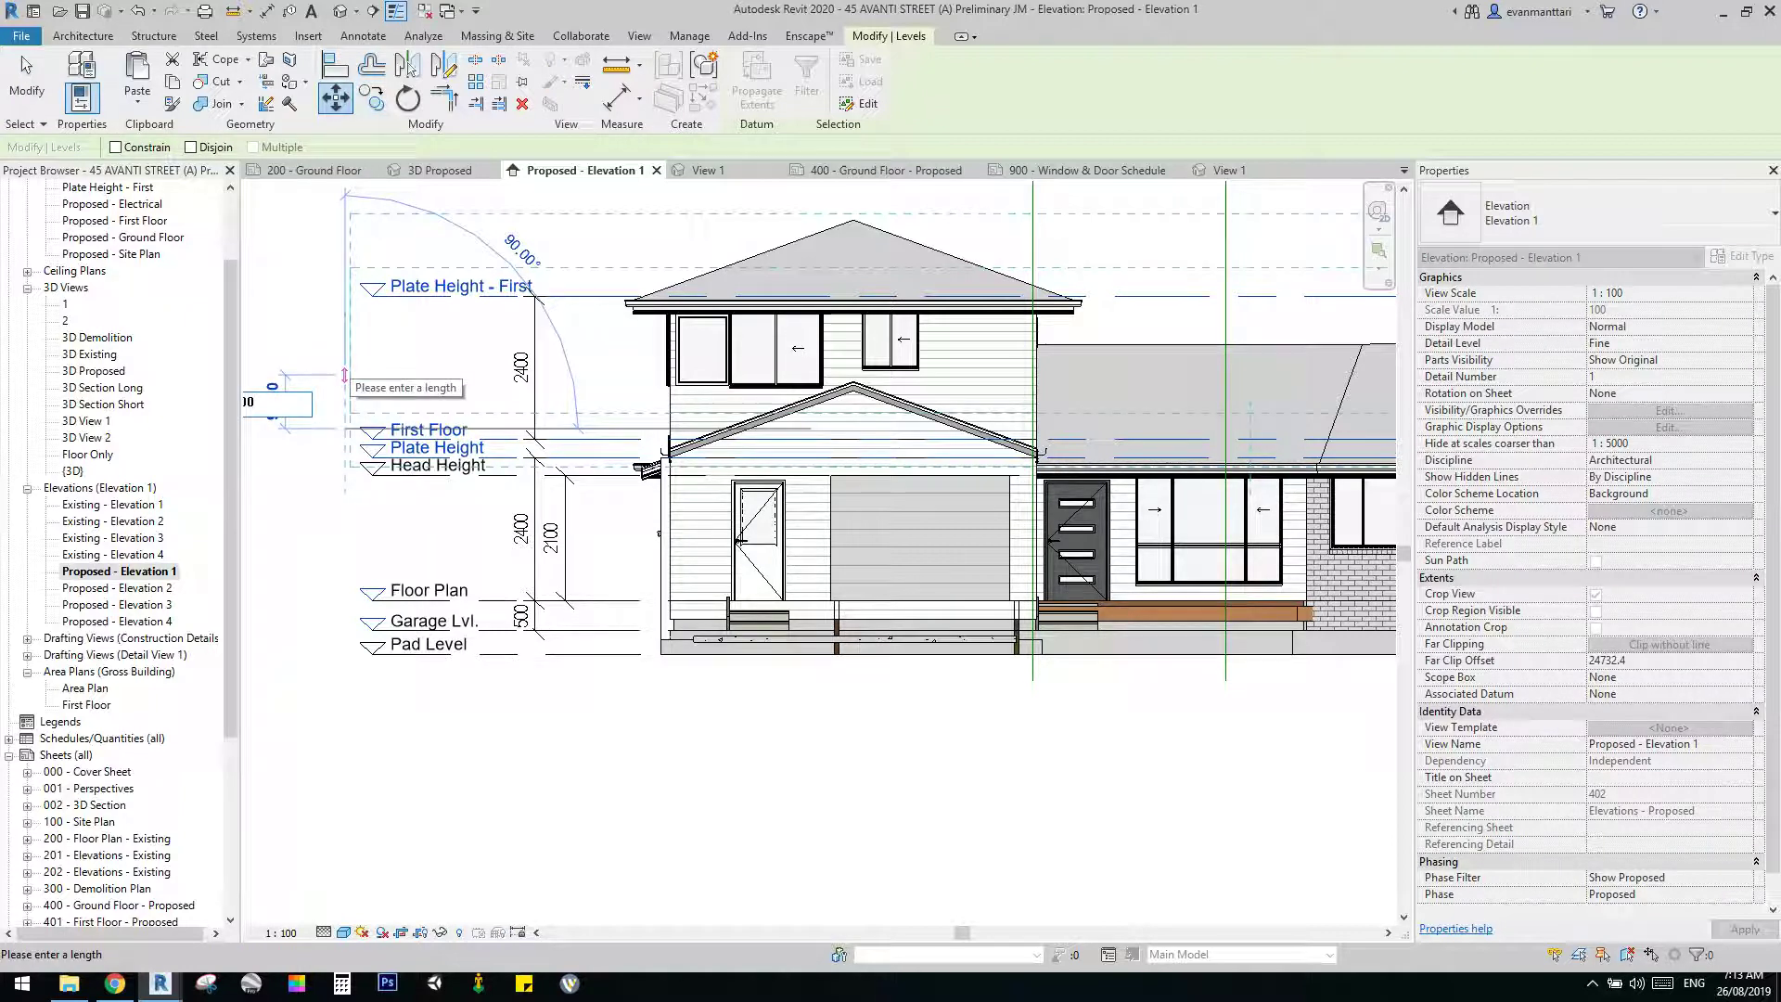
pyautogui.write('300')
pyautogui.press('Return')
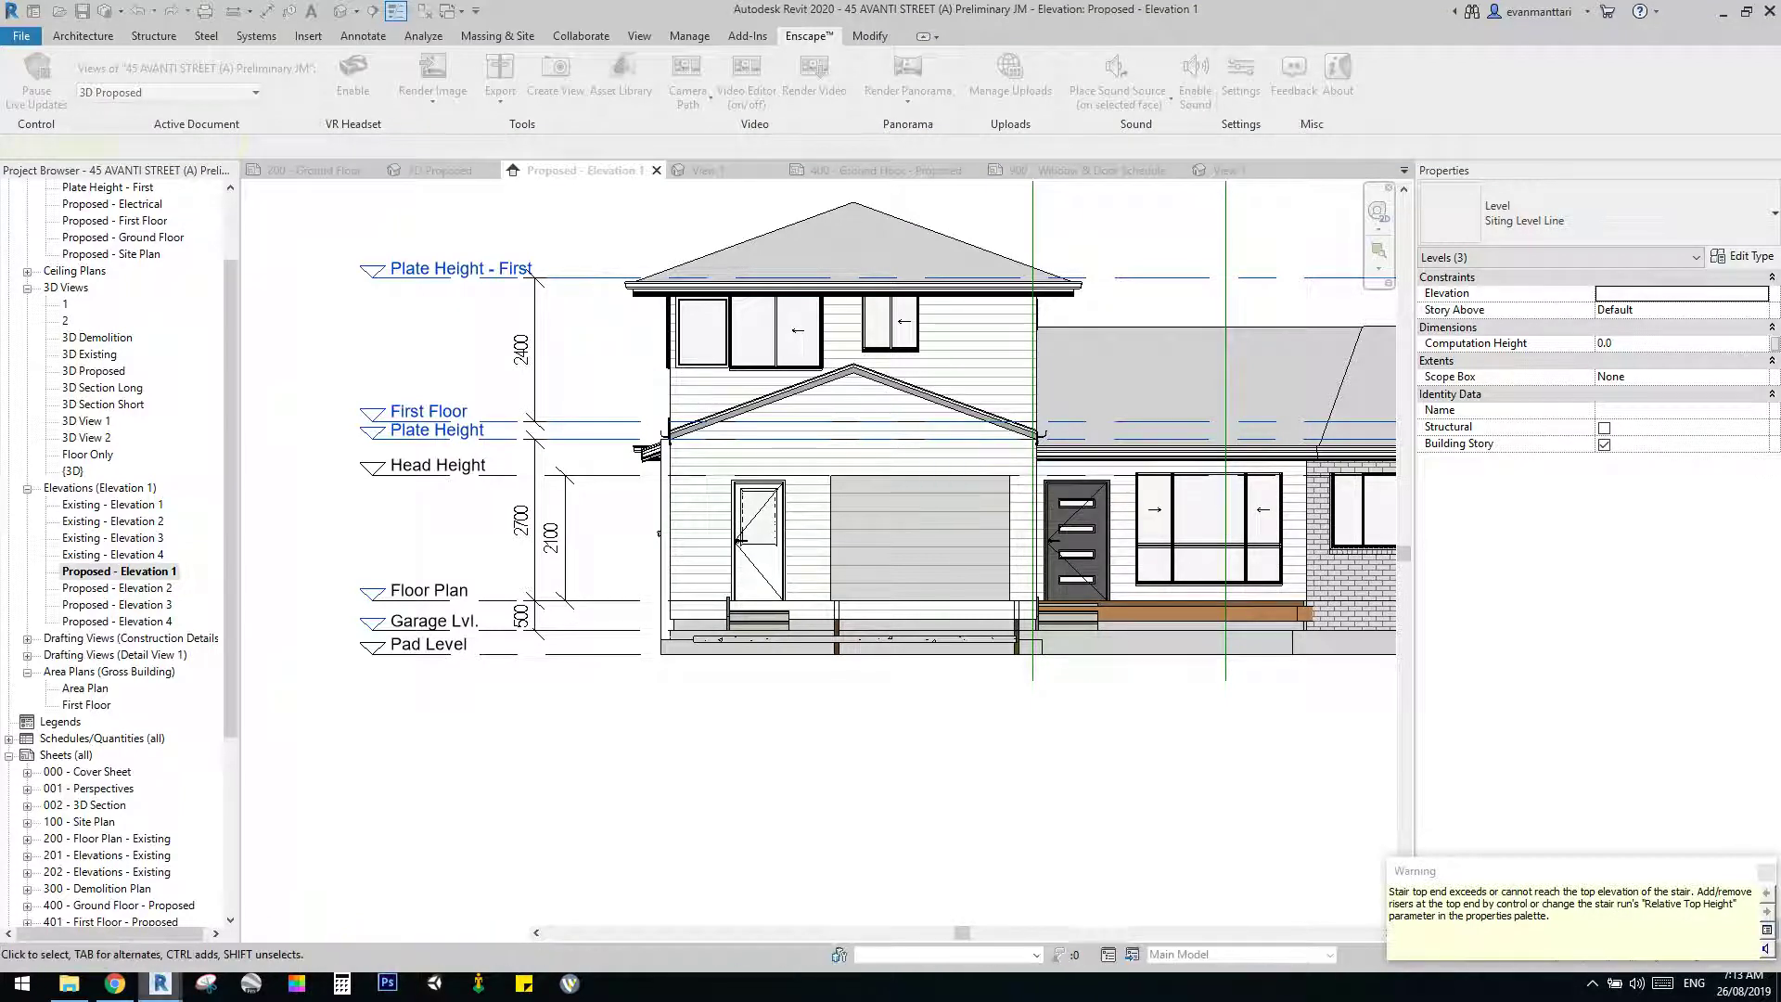
# Switch to the Enscape render, examine the eaves and windows along the brick side wall, and return to Revit.
pyautogui.moveTo(161, 983)
pyautogui.click(291, 900)
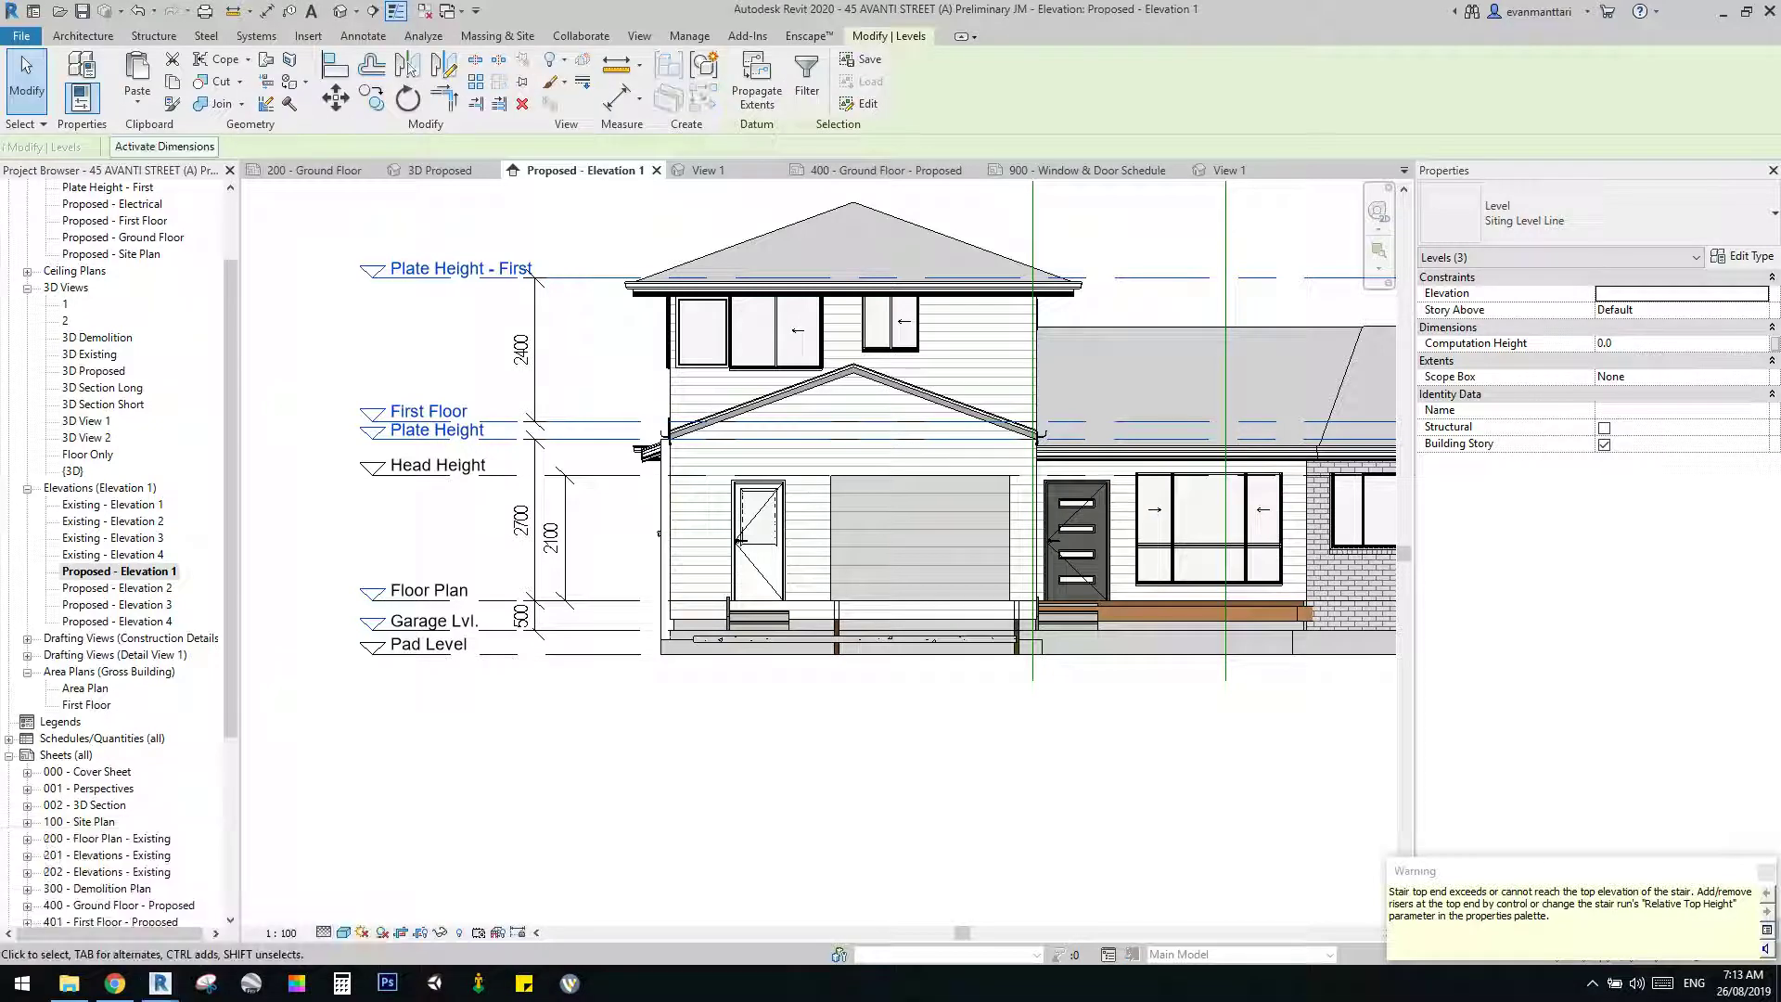
pyautogui.press('d')
pyautogui.press('w')
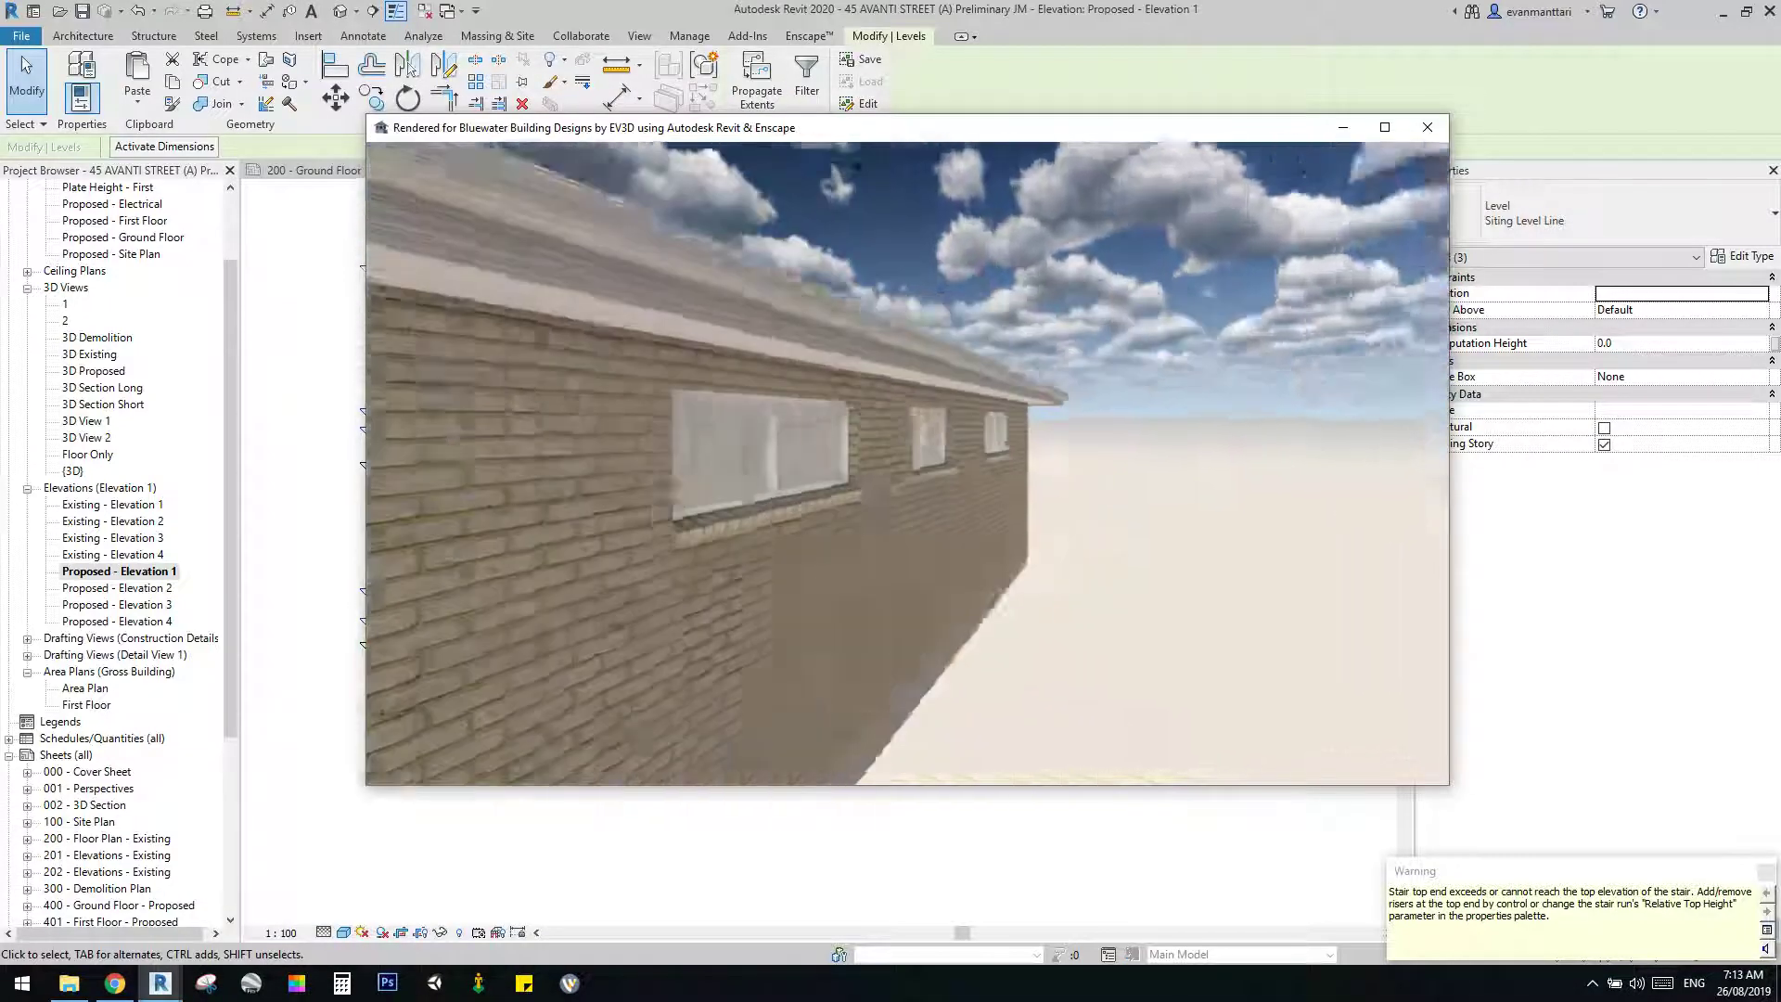
pyautogui.press('a')
pyautogui.press('e')
pyautogui.press('q')
pyautogui.press('s')
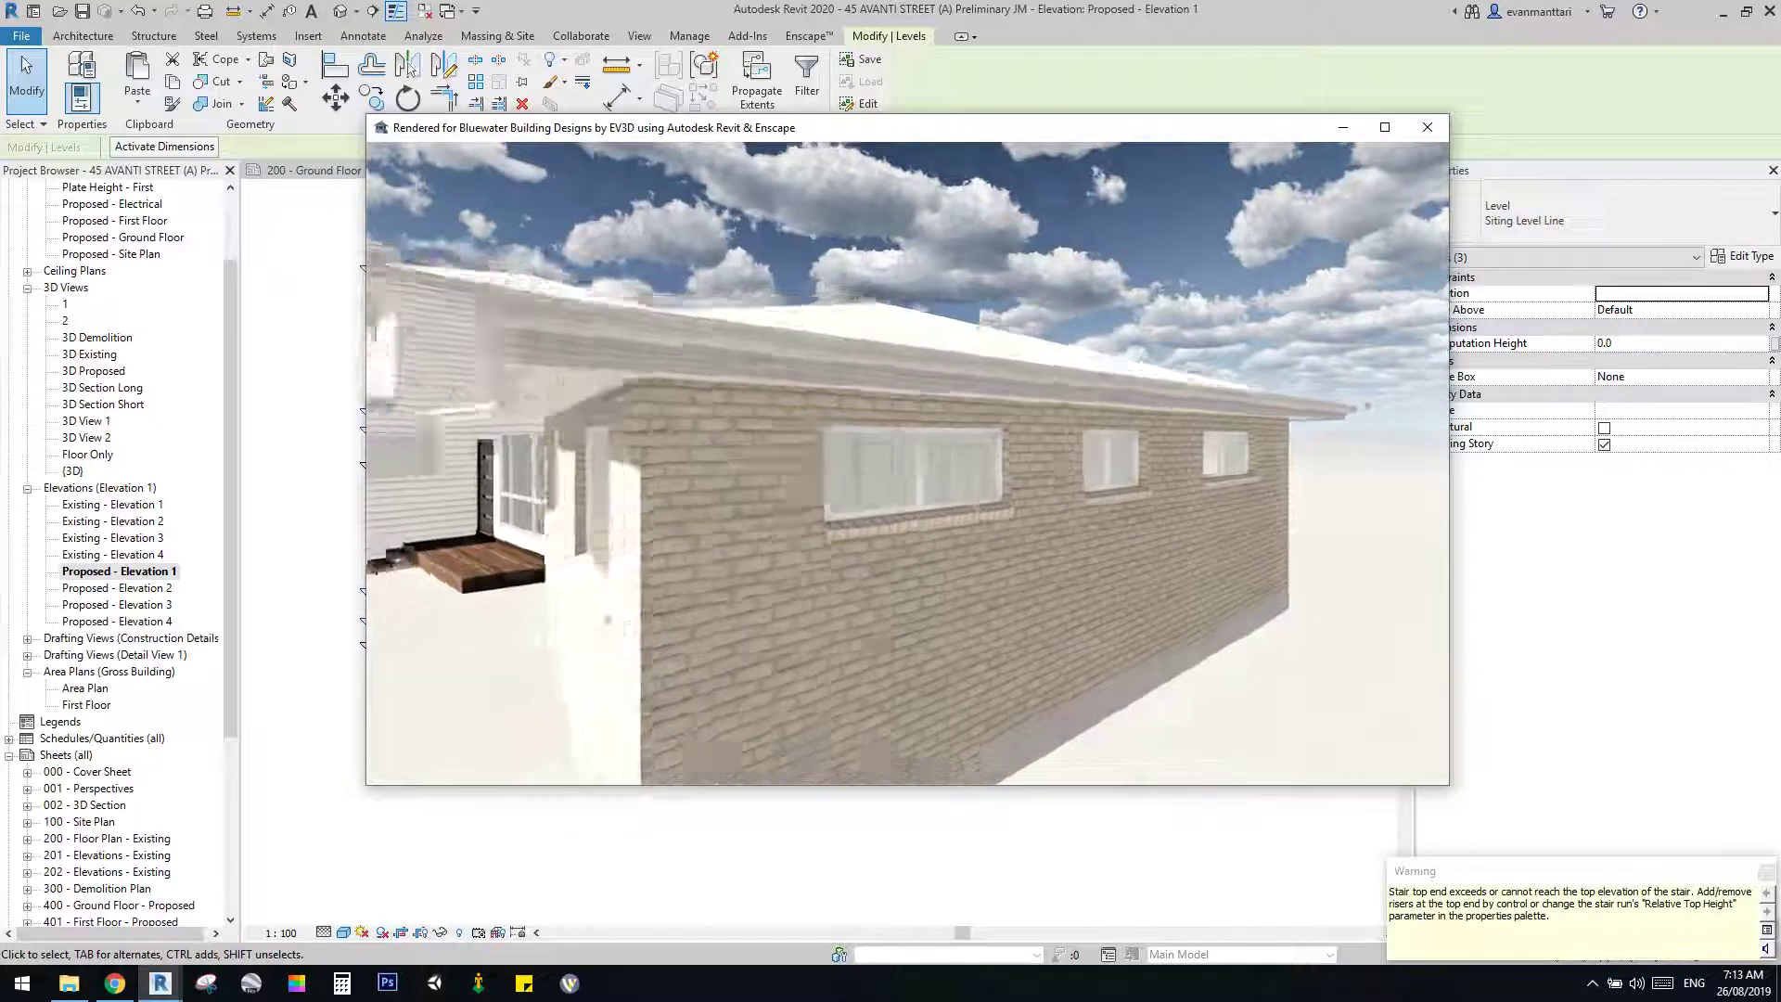
pyautogui.press('s')
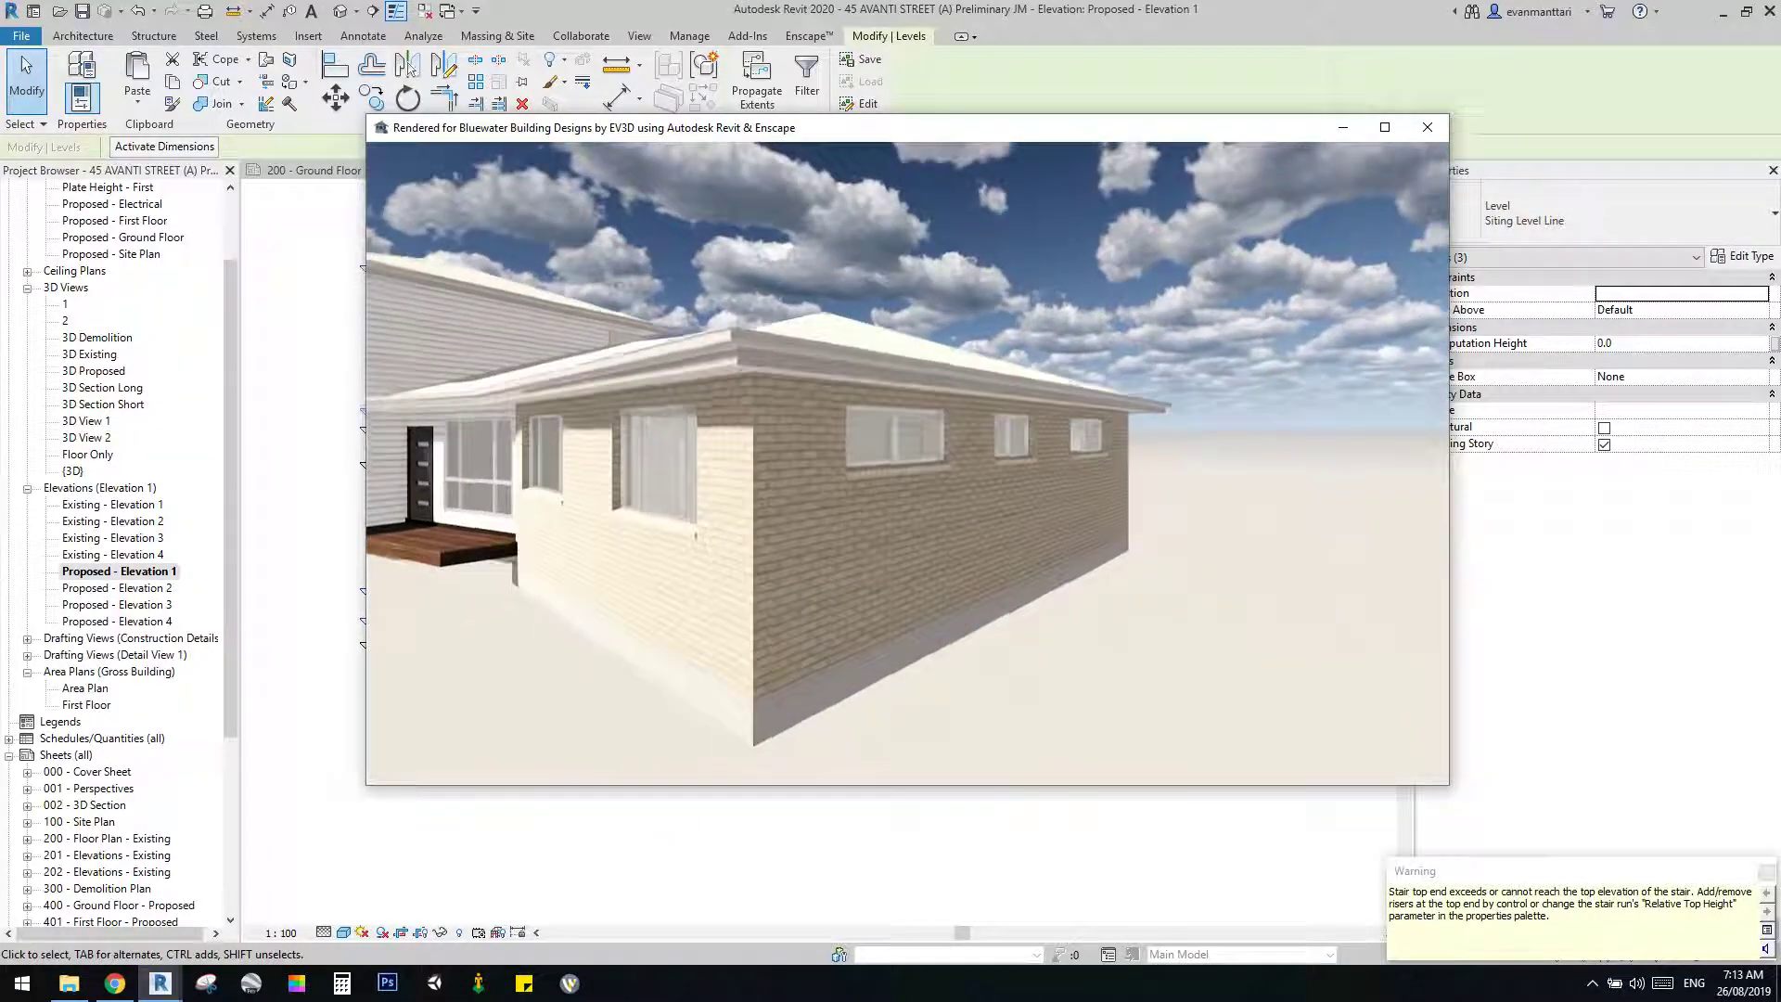
pyautogui.hotkey('alt', 'Tab')
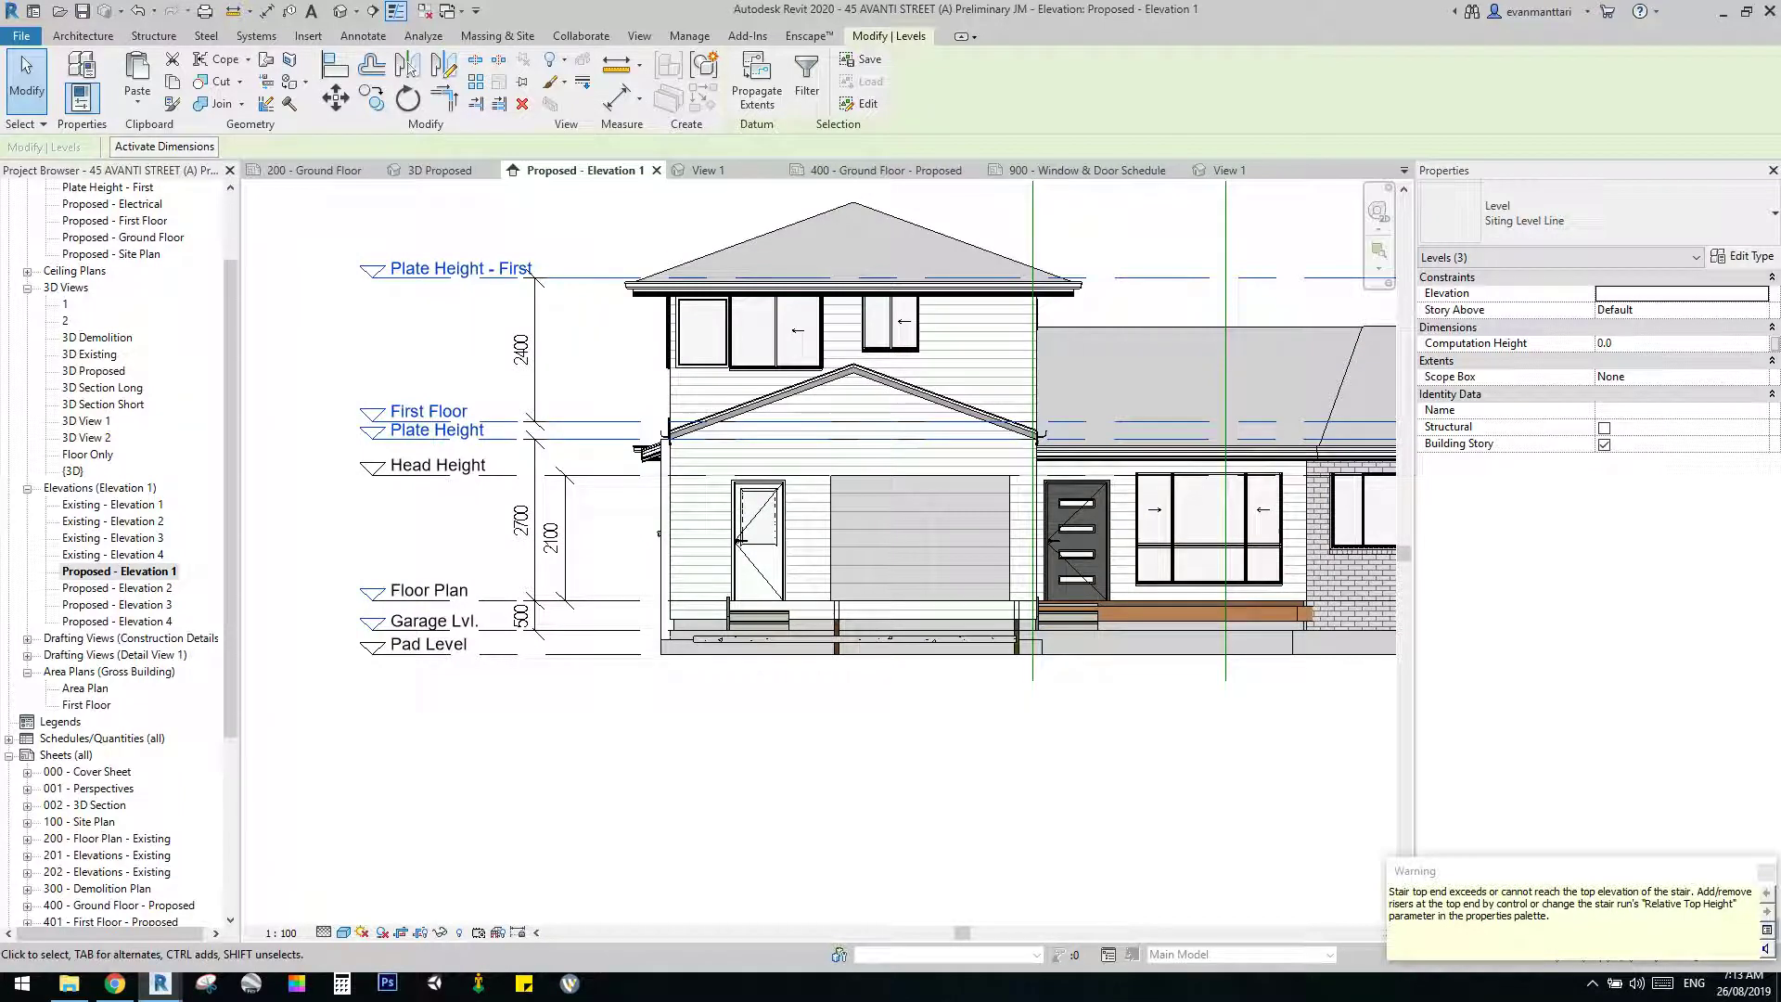
# Open the 3D Proposed view at the corner with the brick side wall's windows.
pyautogui.doubleClick(93, 371)
pyautogui.scroll(-2, 1127, 520)
pyautogui.moveTo(1128, 520); pyautogui.dragTo(692, 464, button='middle')
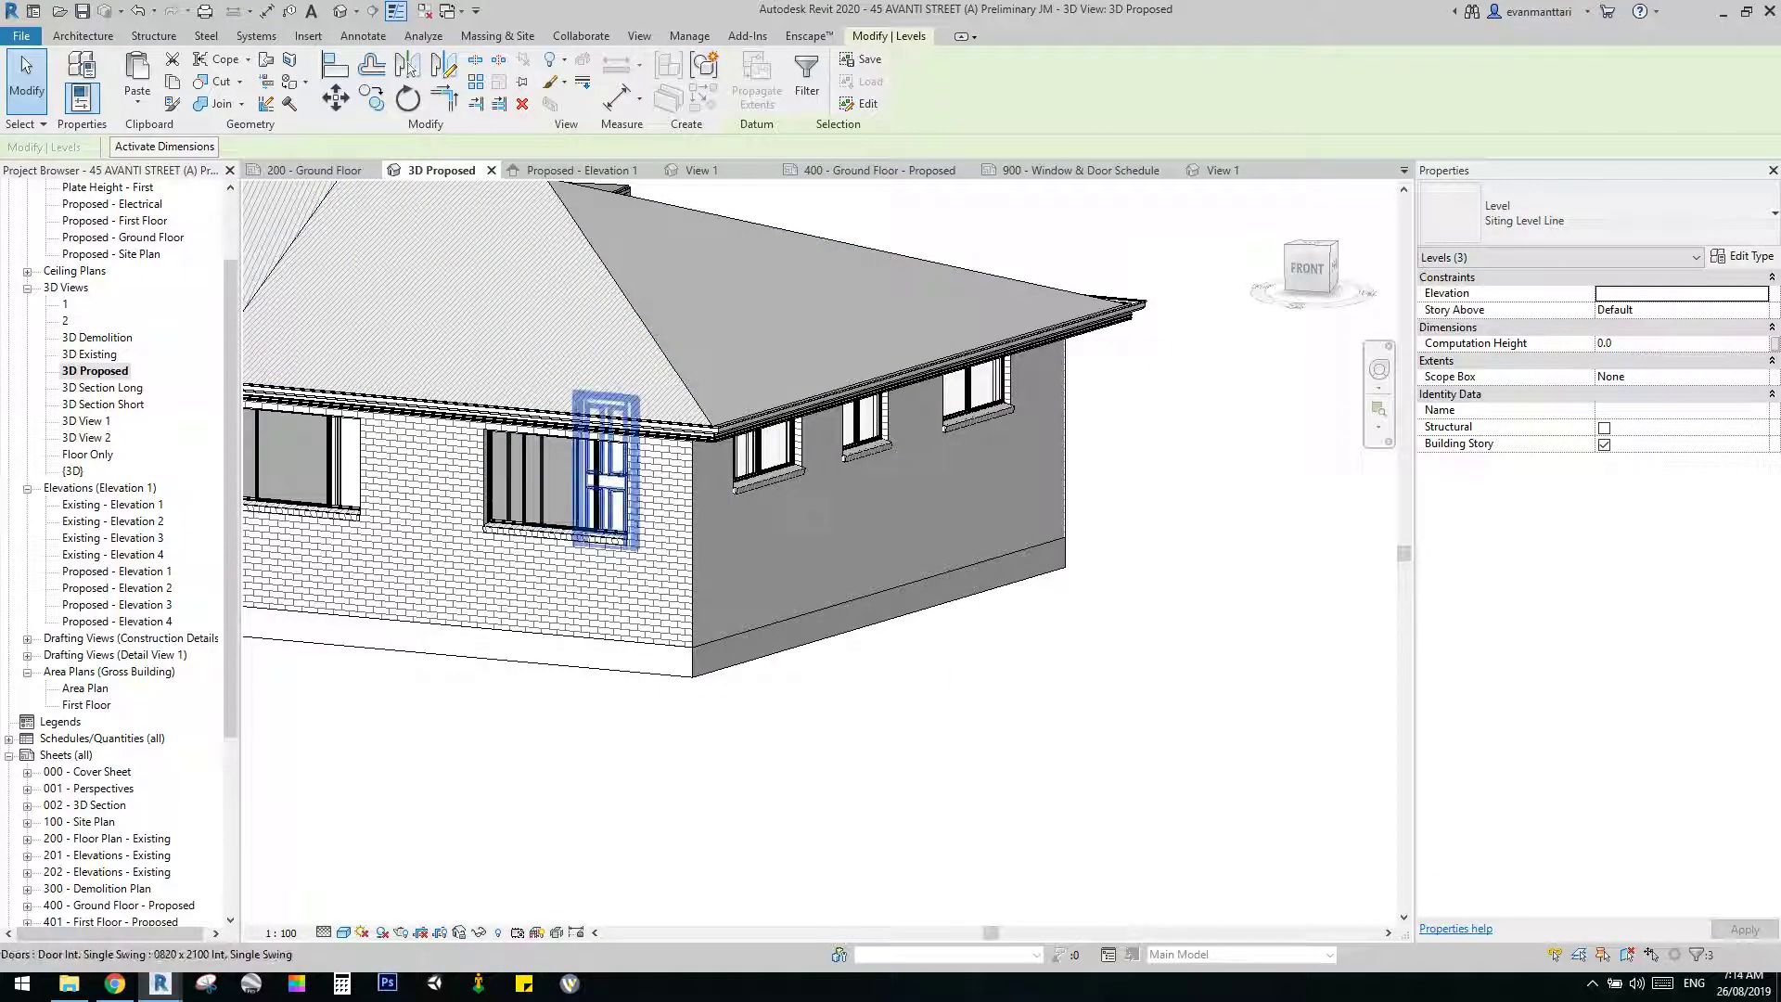
pyautogui.scroll(2, 771, 494)
# Set the Bulkhead Cut of the side wall window nearest the front corner to 150 and inspect the opening above it.
pyautogui.click(756, 436)
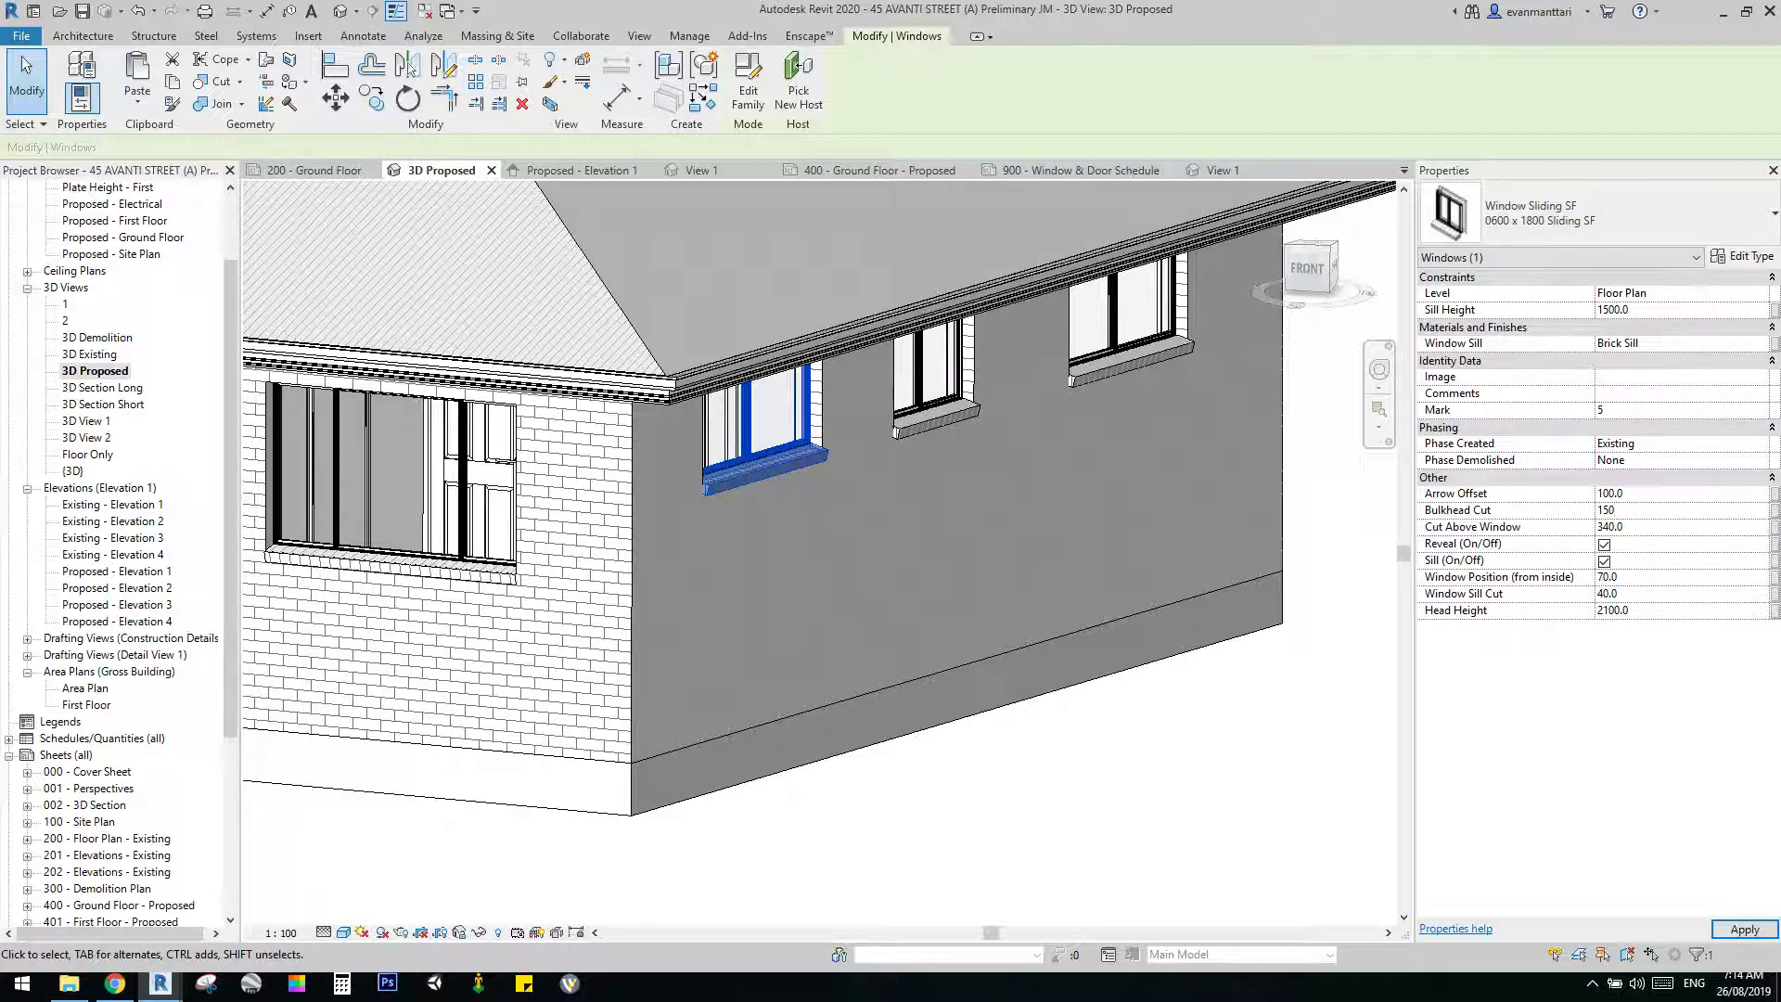
pyautogui.press('Return')
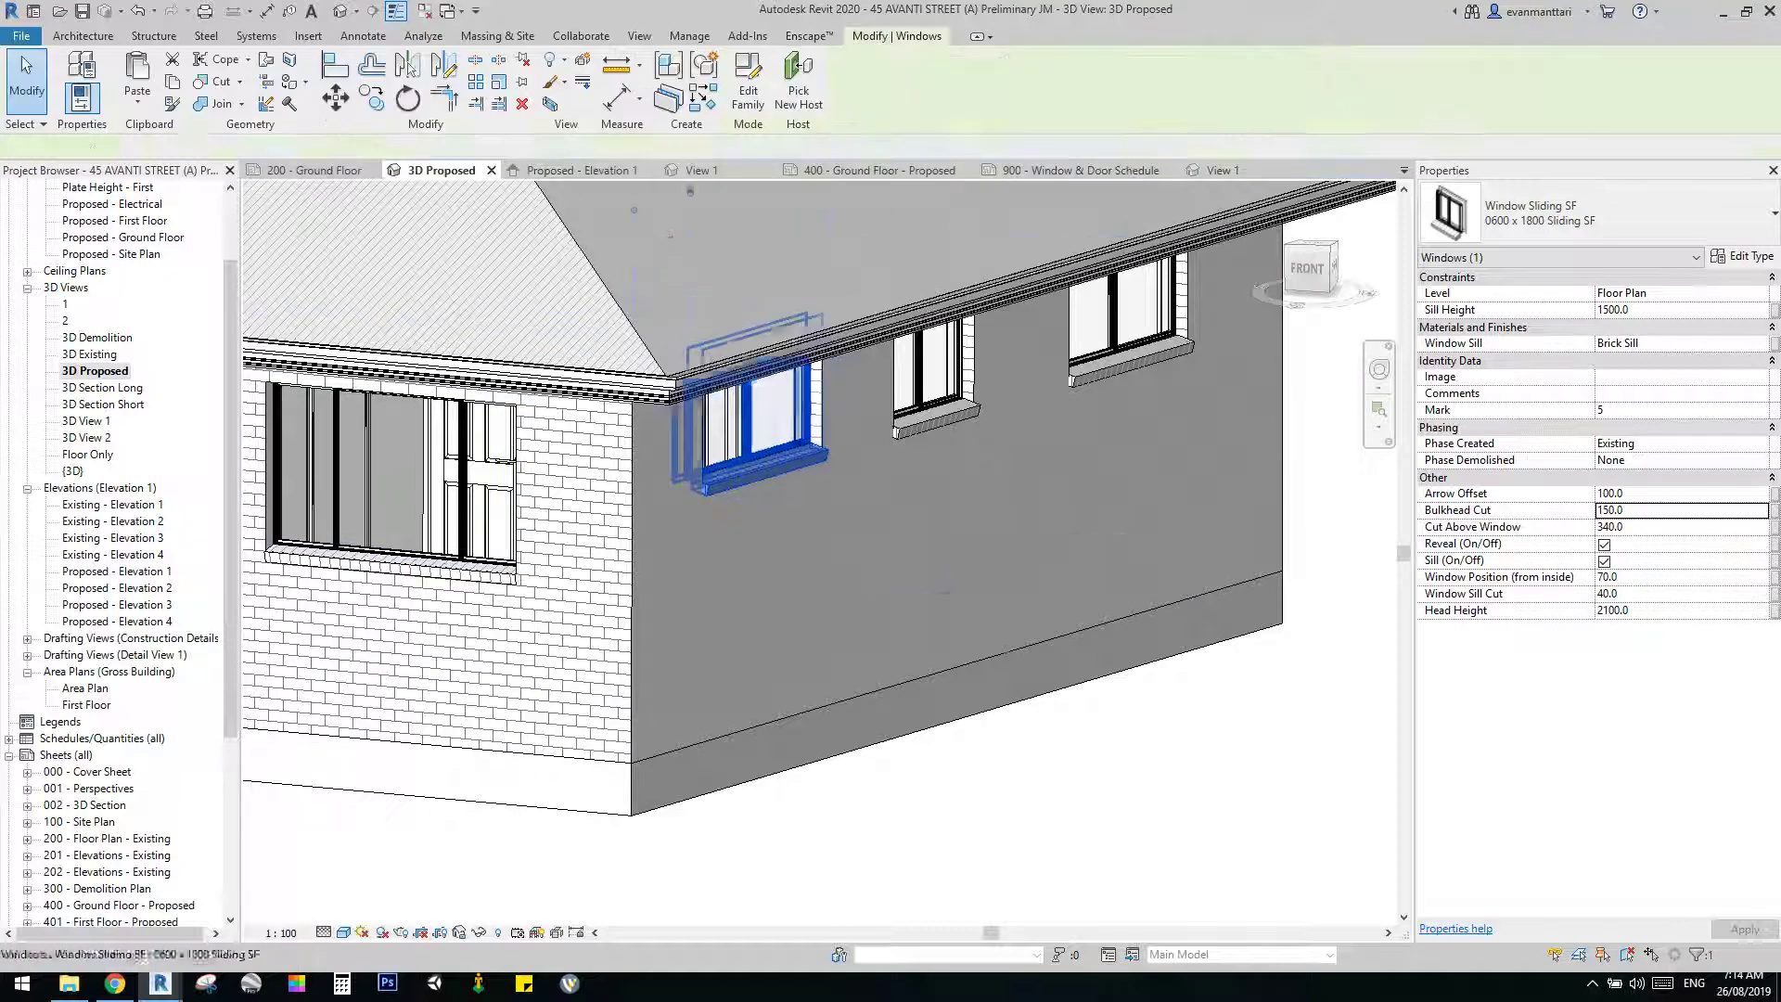
pyautogui.moveTo(788, 367); pyautogui.dragTo(827, 563, button='middle')
pyautogui.scroll(5, 789, 575)
pyautogui.press('Escape')
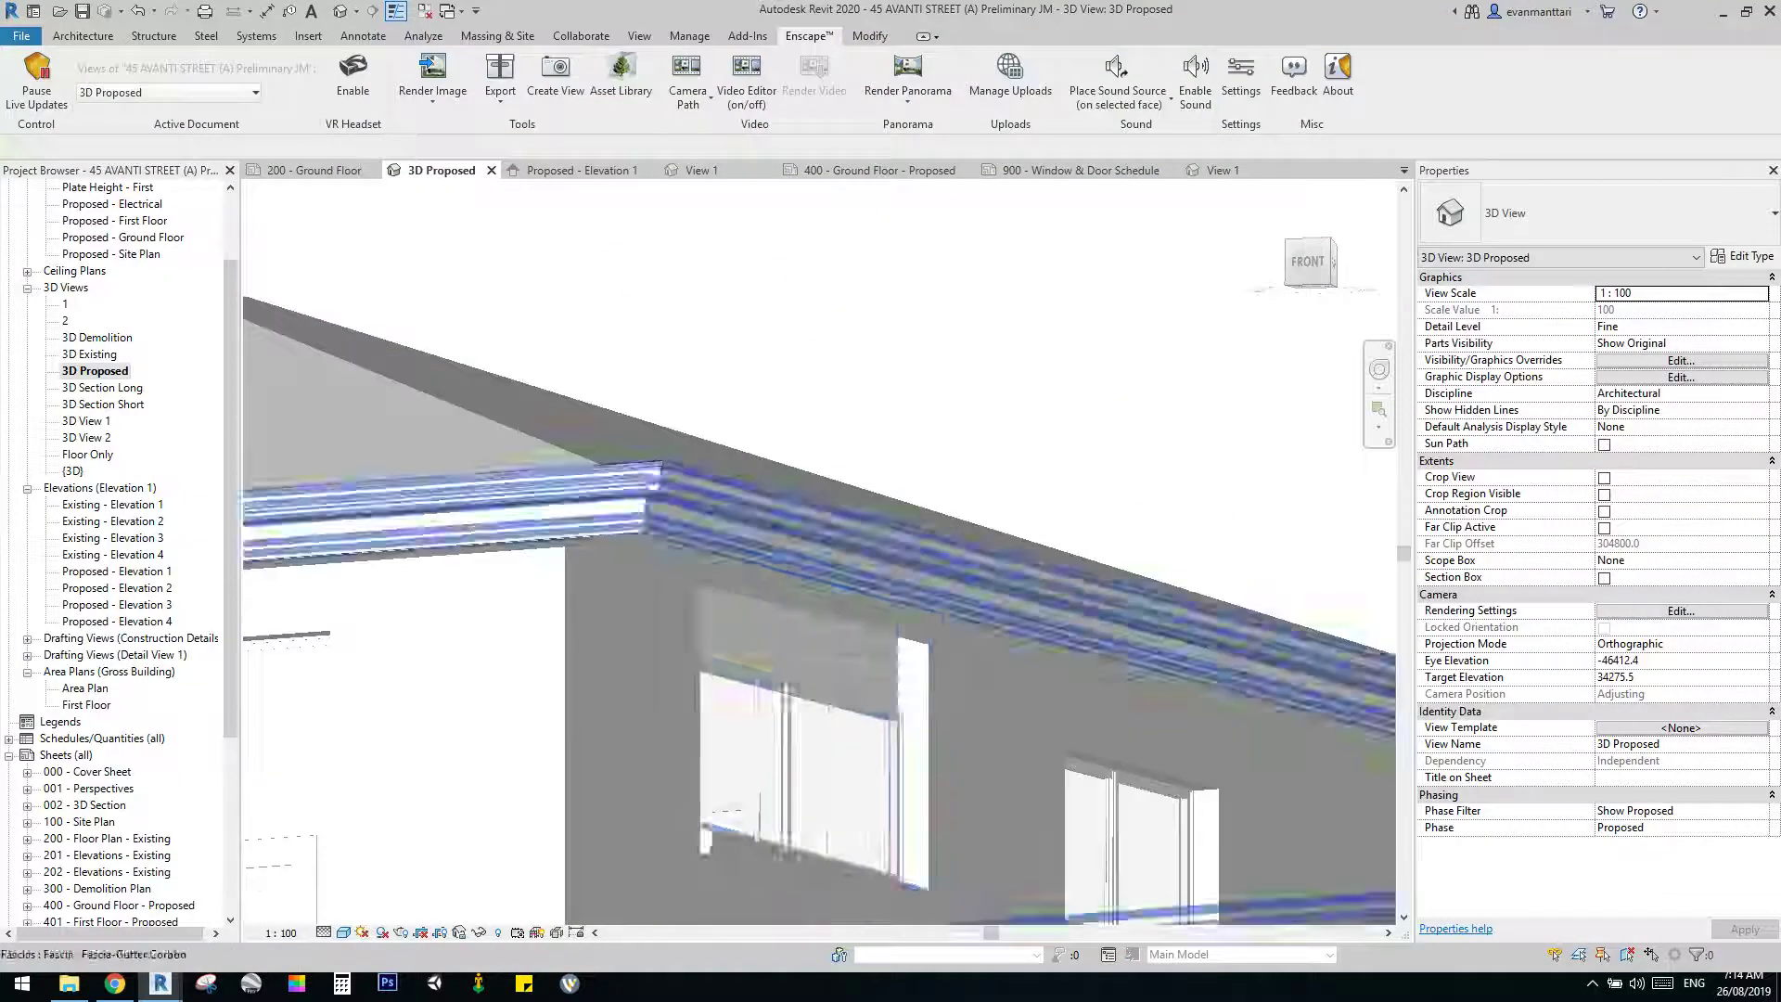
pyautogui.scroll(2, 844, 700)
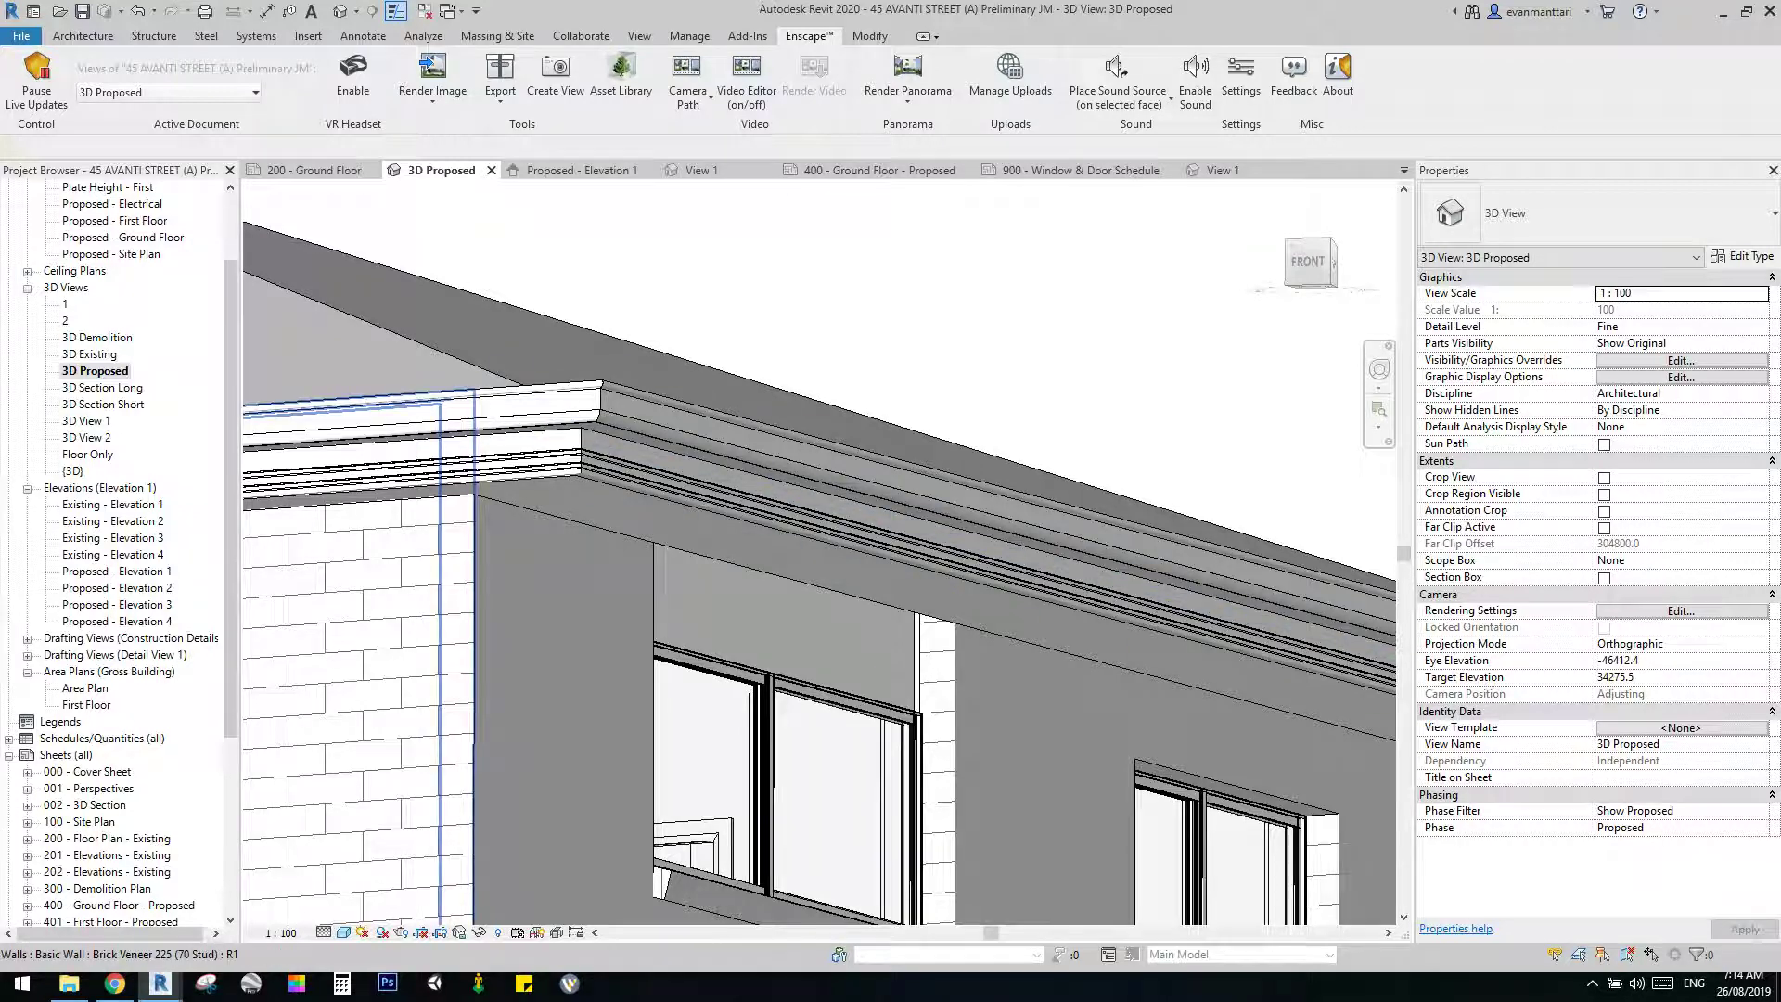
# Switch to the Enscape render, examine the bulkhead above the first side wall window, and return to Revit.
pyautogui.moveTo(159, 983)
pyautogui.click(292, 895)
pyautogui.press('w')
pyautogui.press('w')
pyautogui.press('s')
pyautogui.press('s')
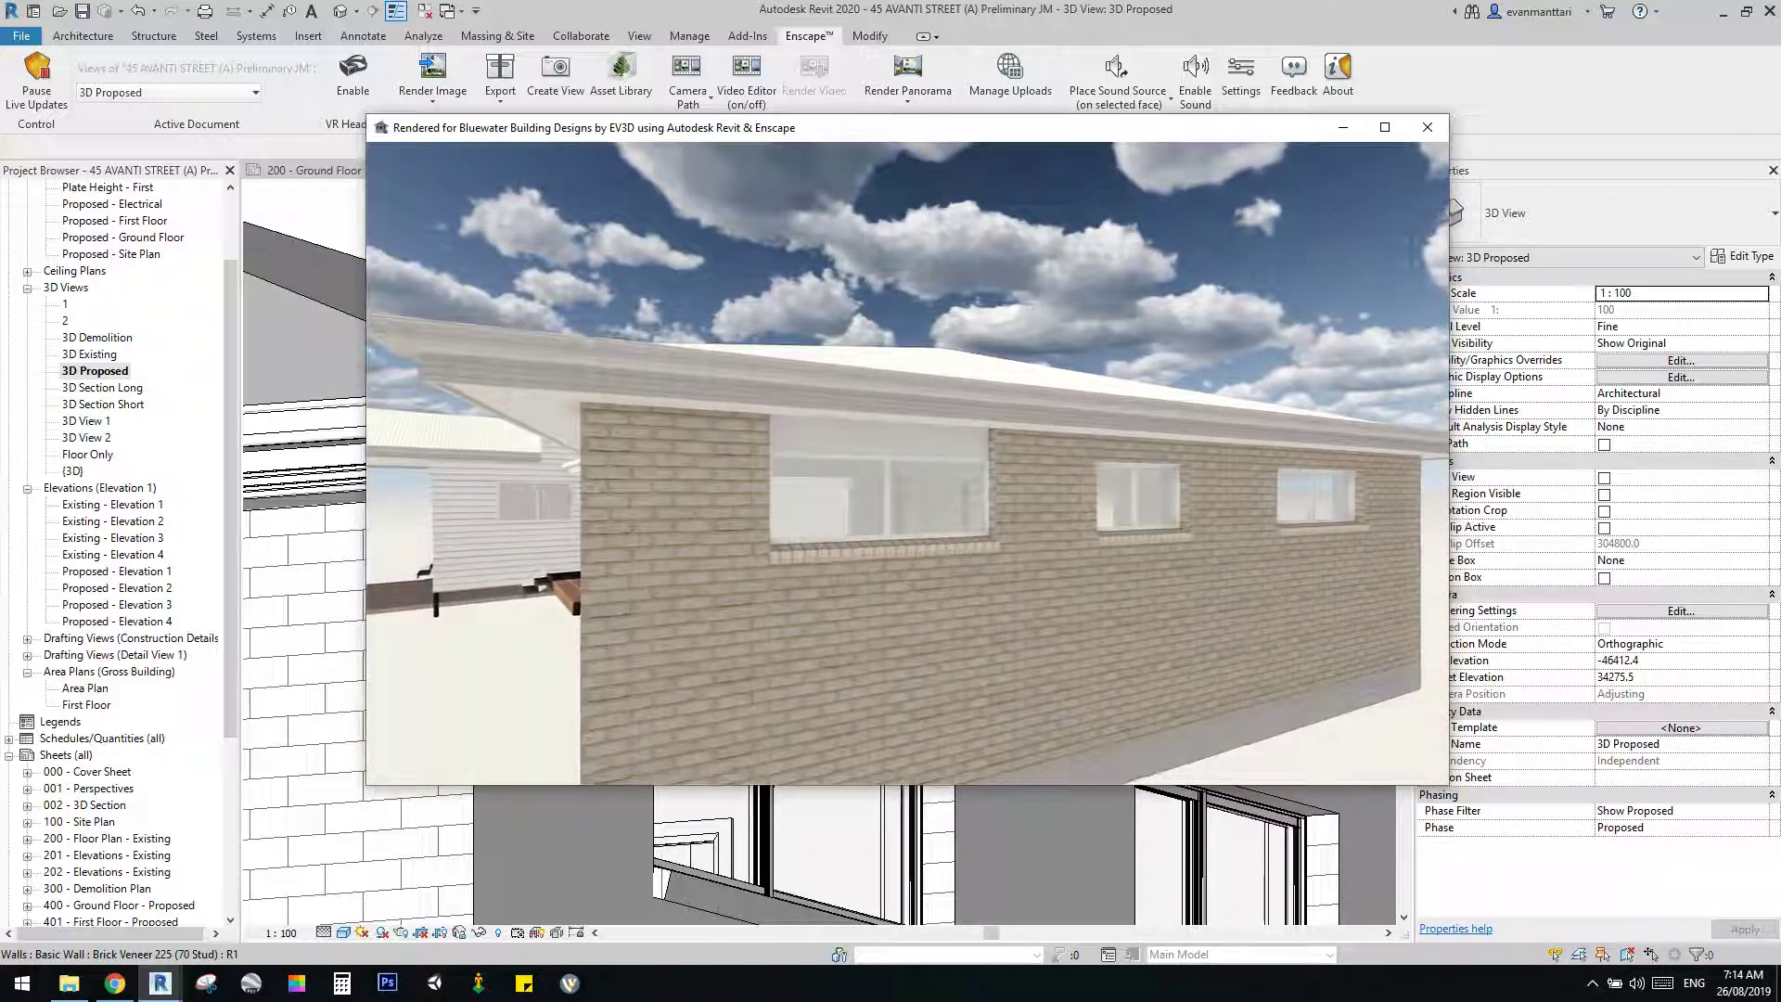
pyautogui.press('a')
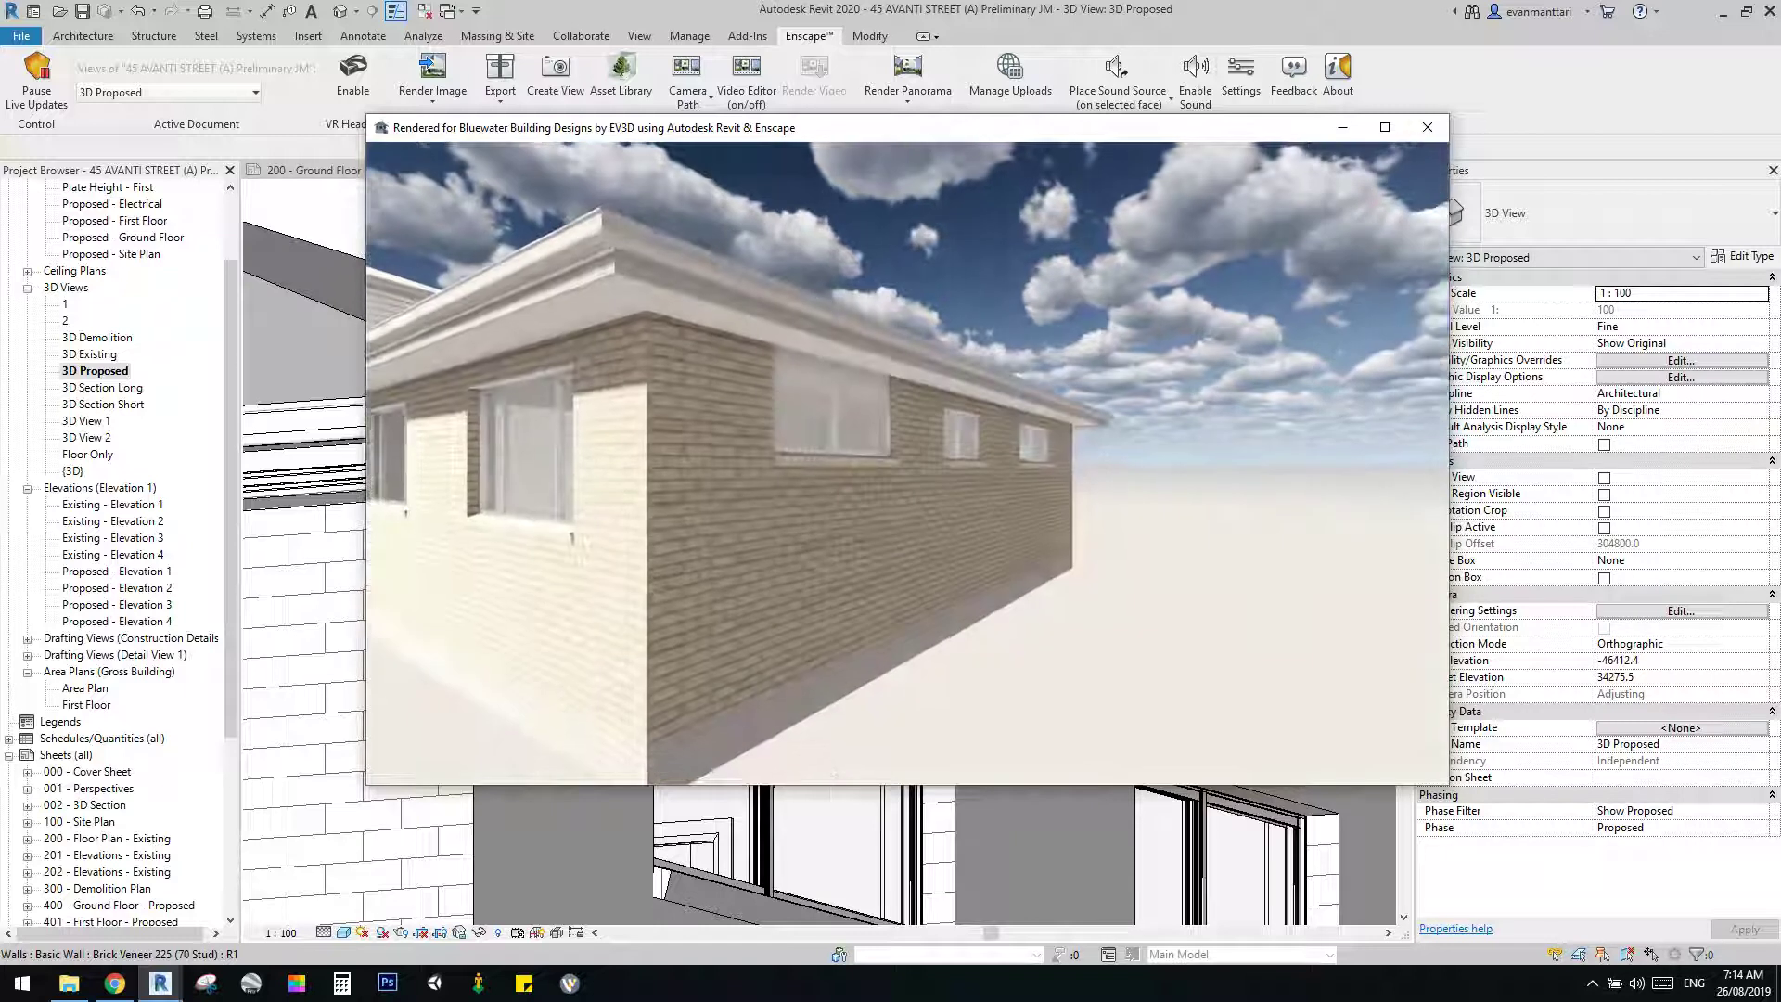
pyautogui.hotkey('alt', 'Tab')
# Undo the Bulkhead Cut change on the first side wall window.
pyautogui.scroll(-3, 855, 538)
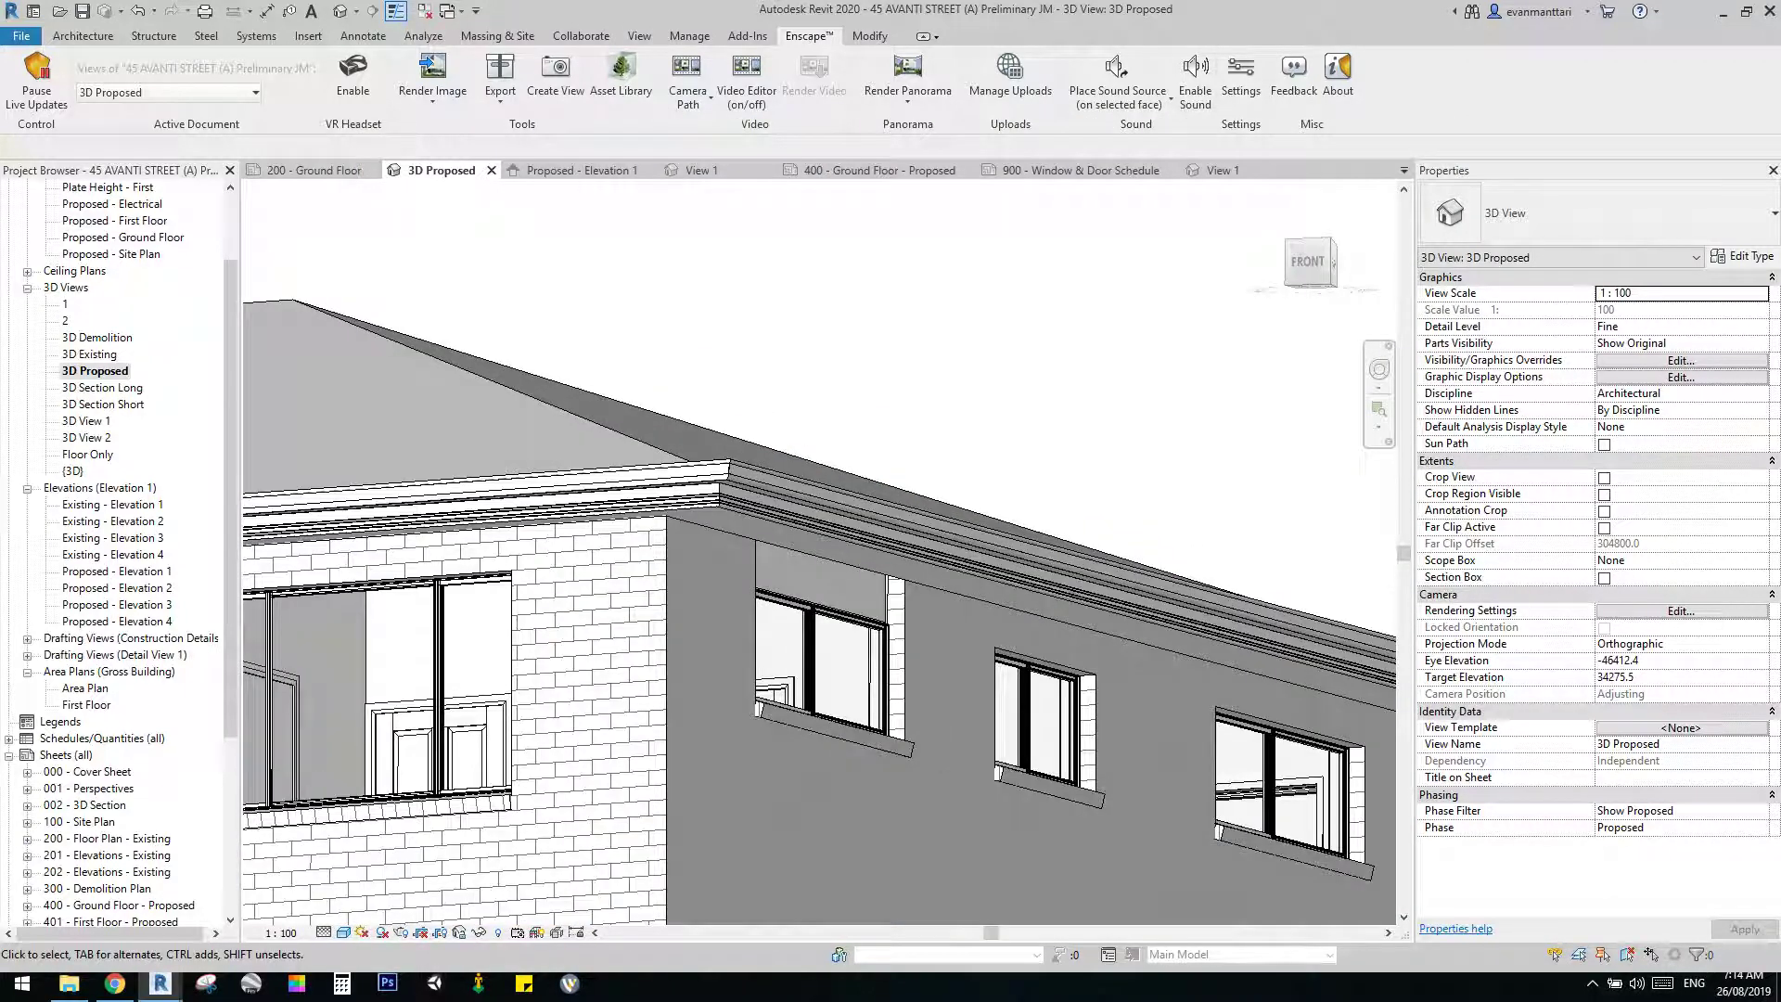
pyautogui.hotkey('ctrl', 'z')
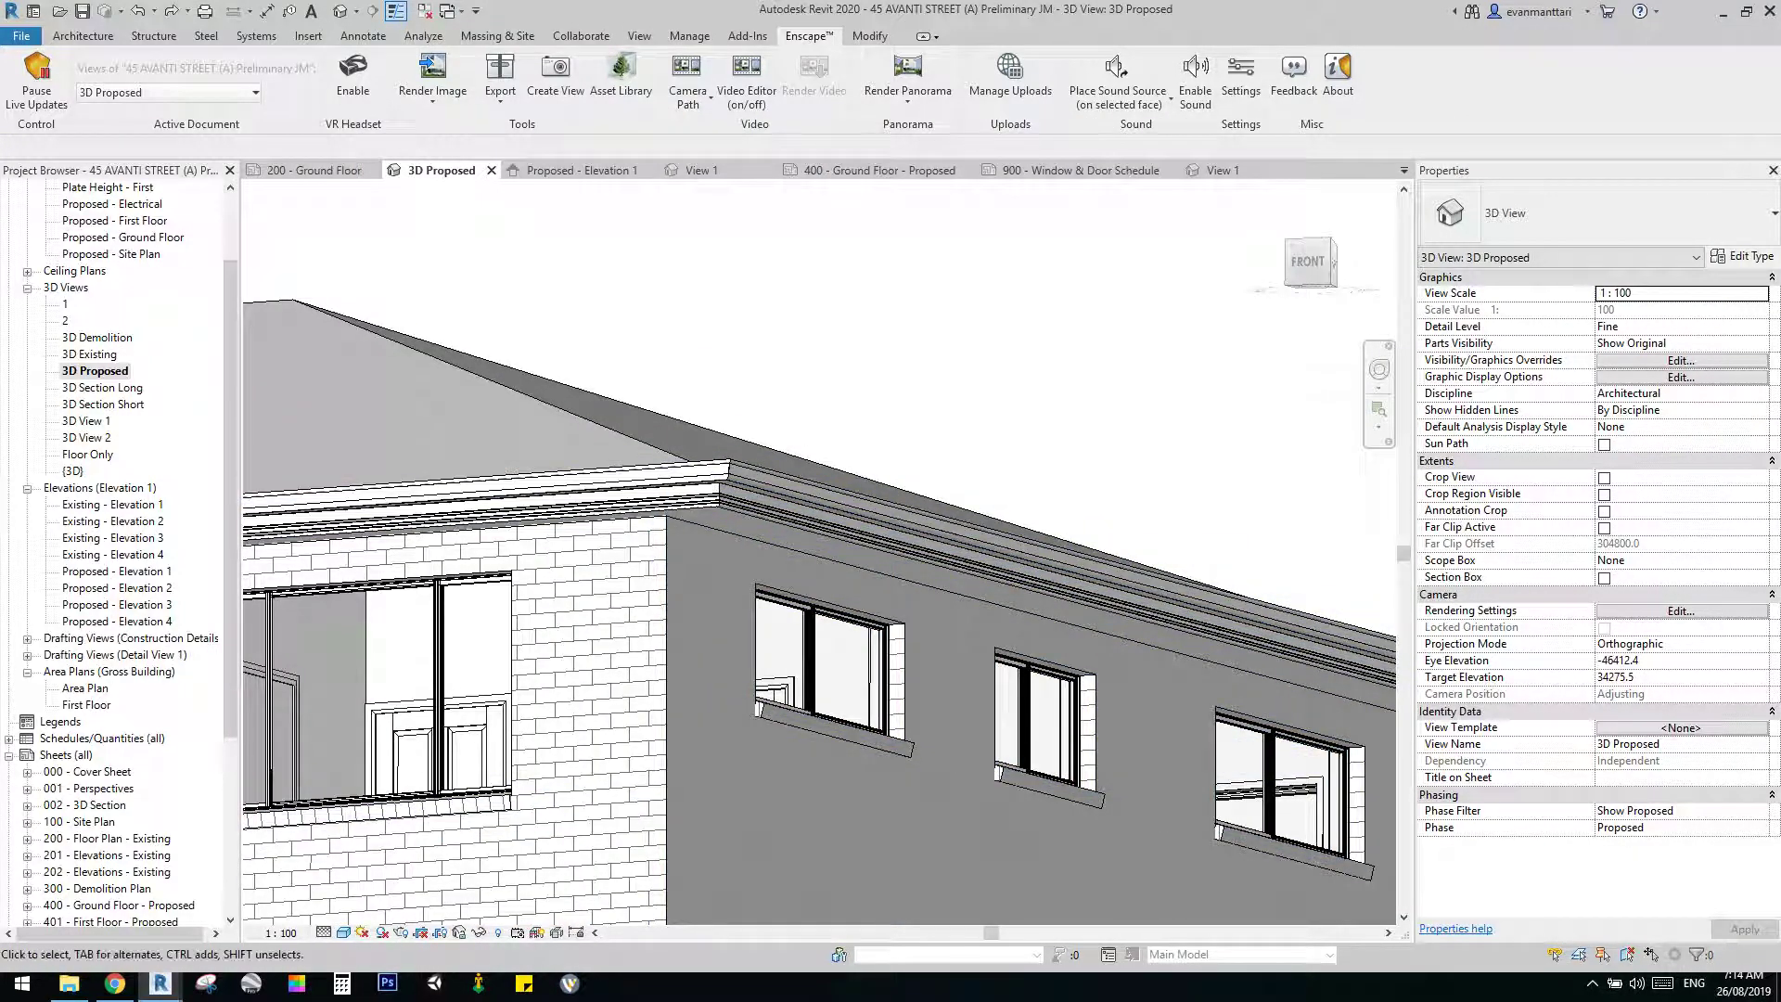
pyautogui.scroll(-3, 1010, 505)
pyautogui.keyDown('shift'); pyautogui.moveTo(1010, 506); pyautogui.dragTo(1006, 570, button='middle'); pyautogui.keyUp('shift')
pyautogui.scroll(2, 900, 557)
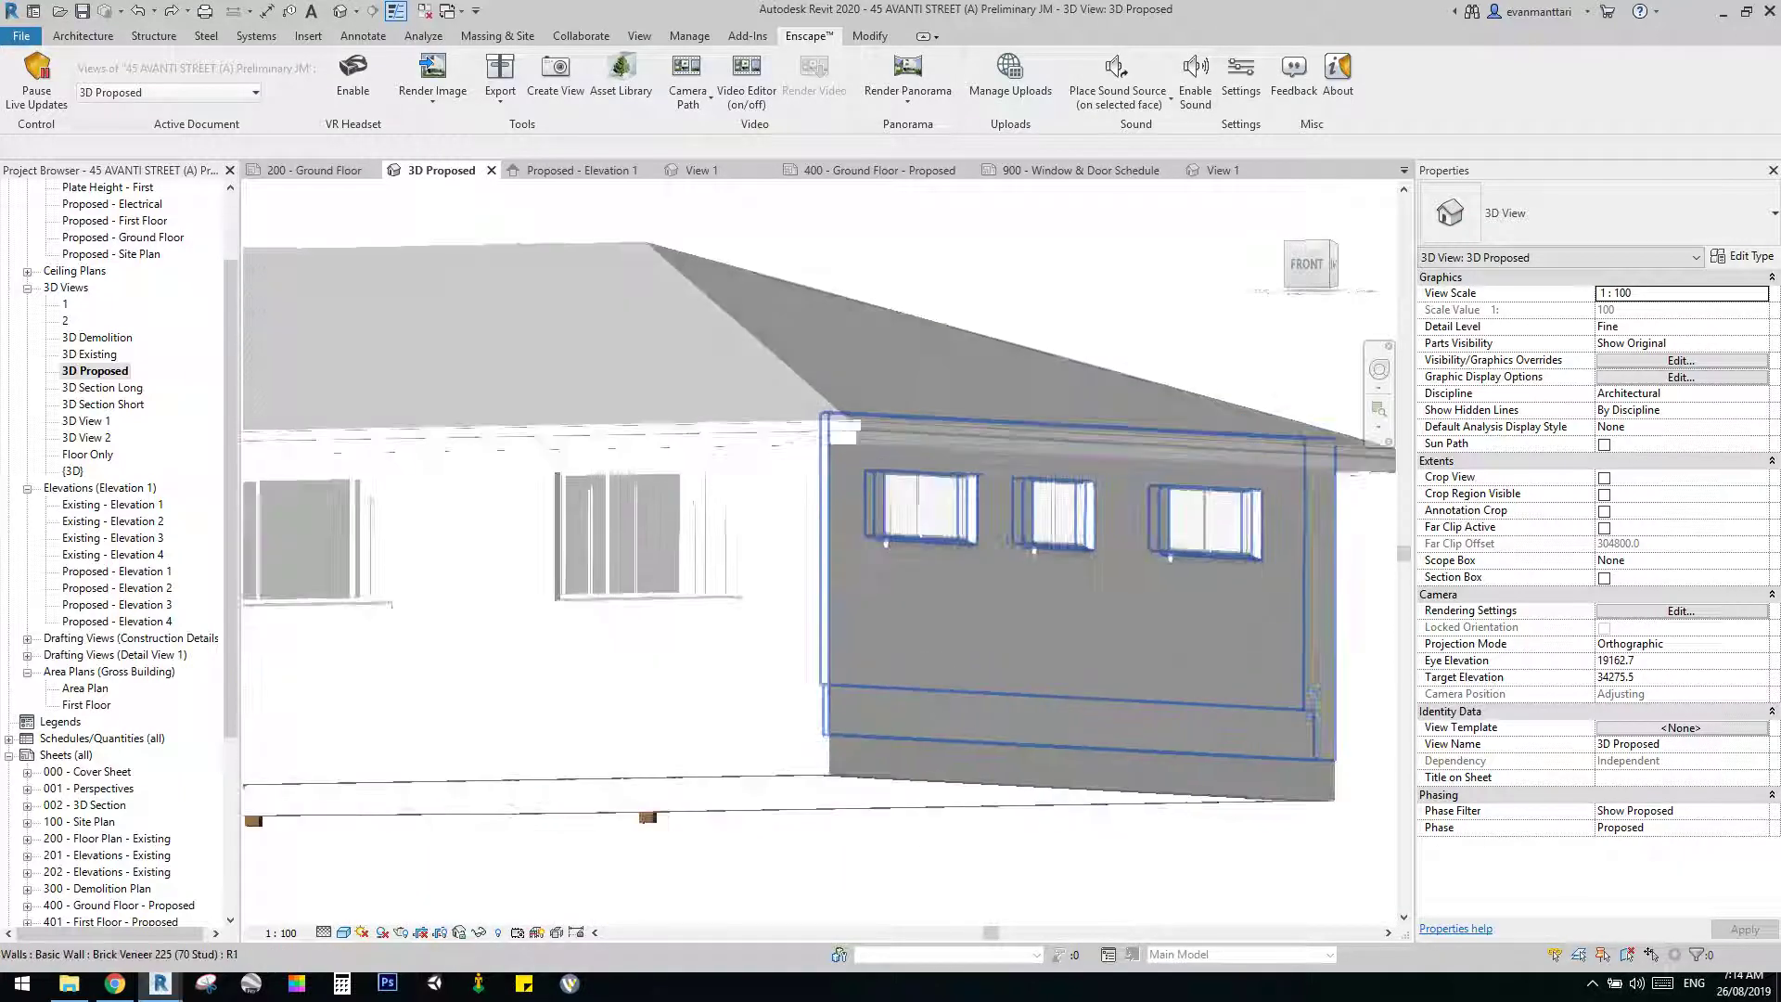
pyautogui.scroll(-1, 698, 549)
pyautogui.scroll(-2, 731, 554)
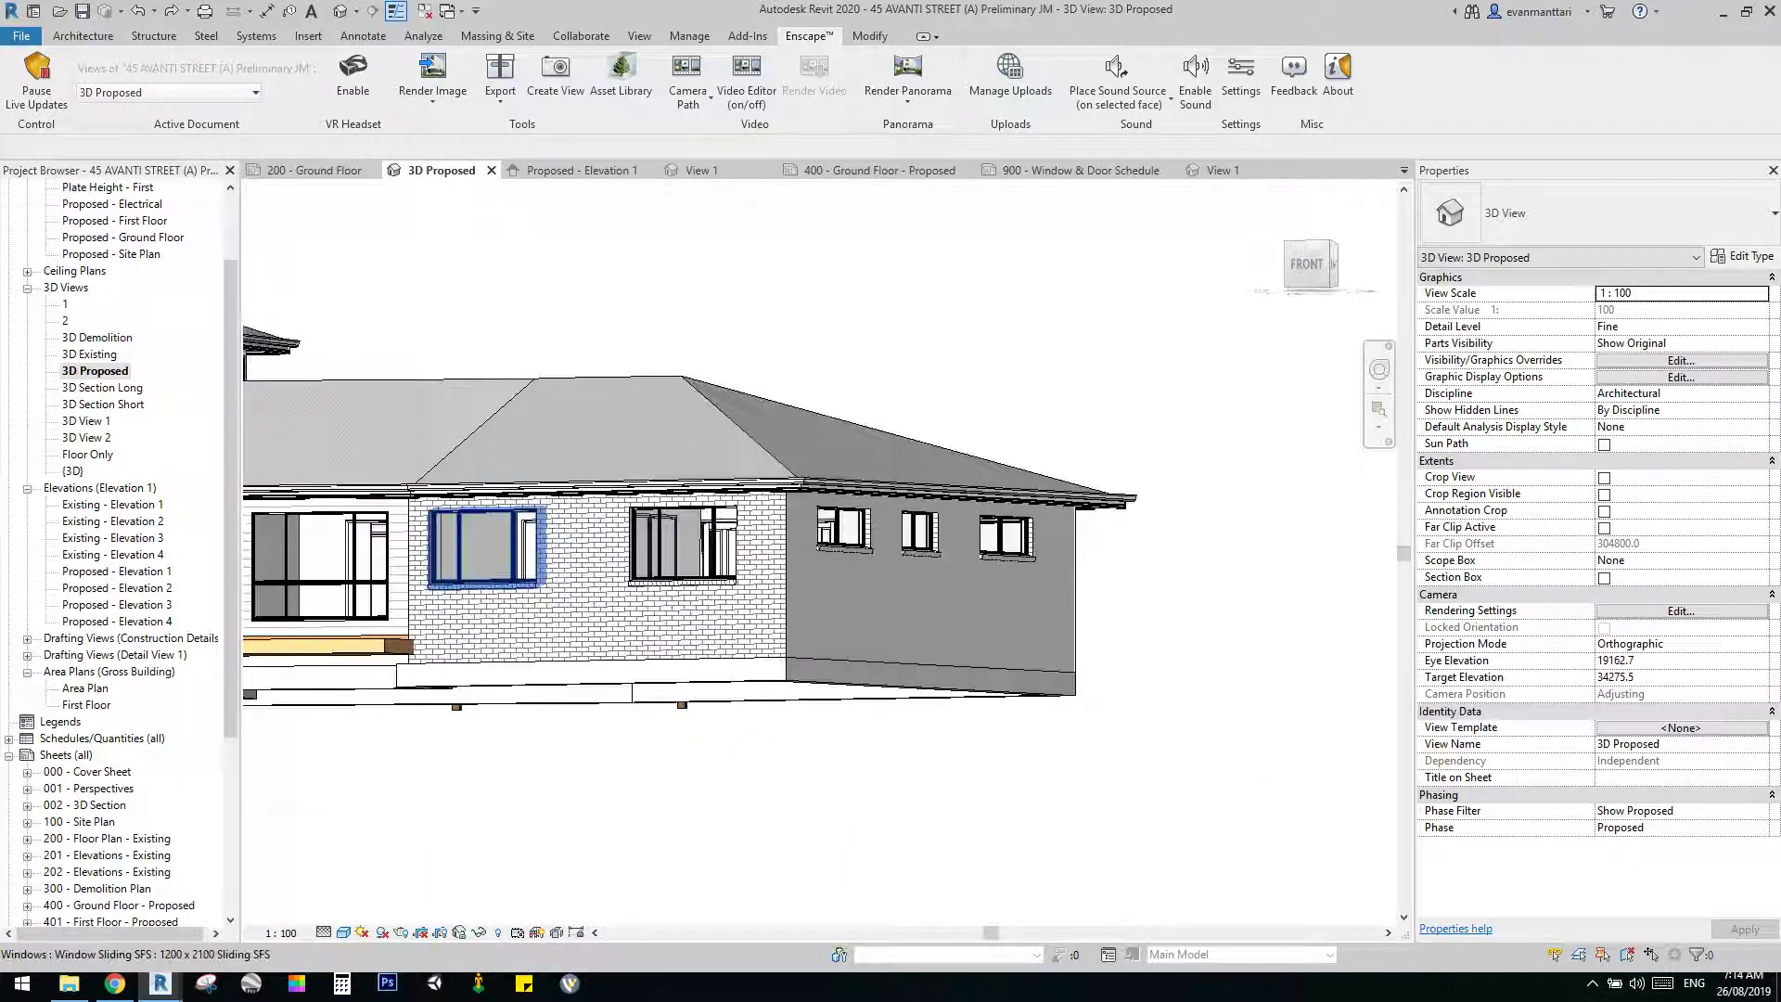
pyautogui.click(484, 549)
pyautogui.keyDown('ctrl'); pyautogui.click(685, 546); pyautogui.keyUp('ctrl')
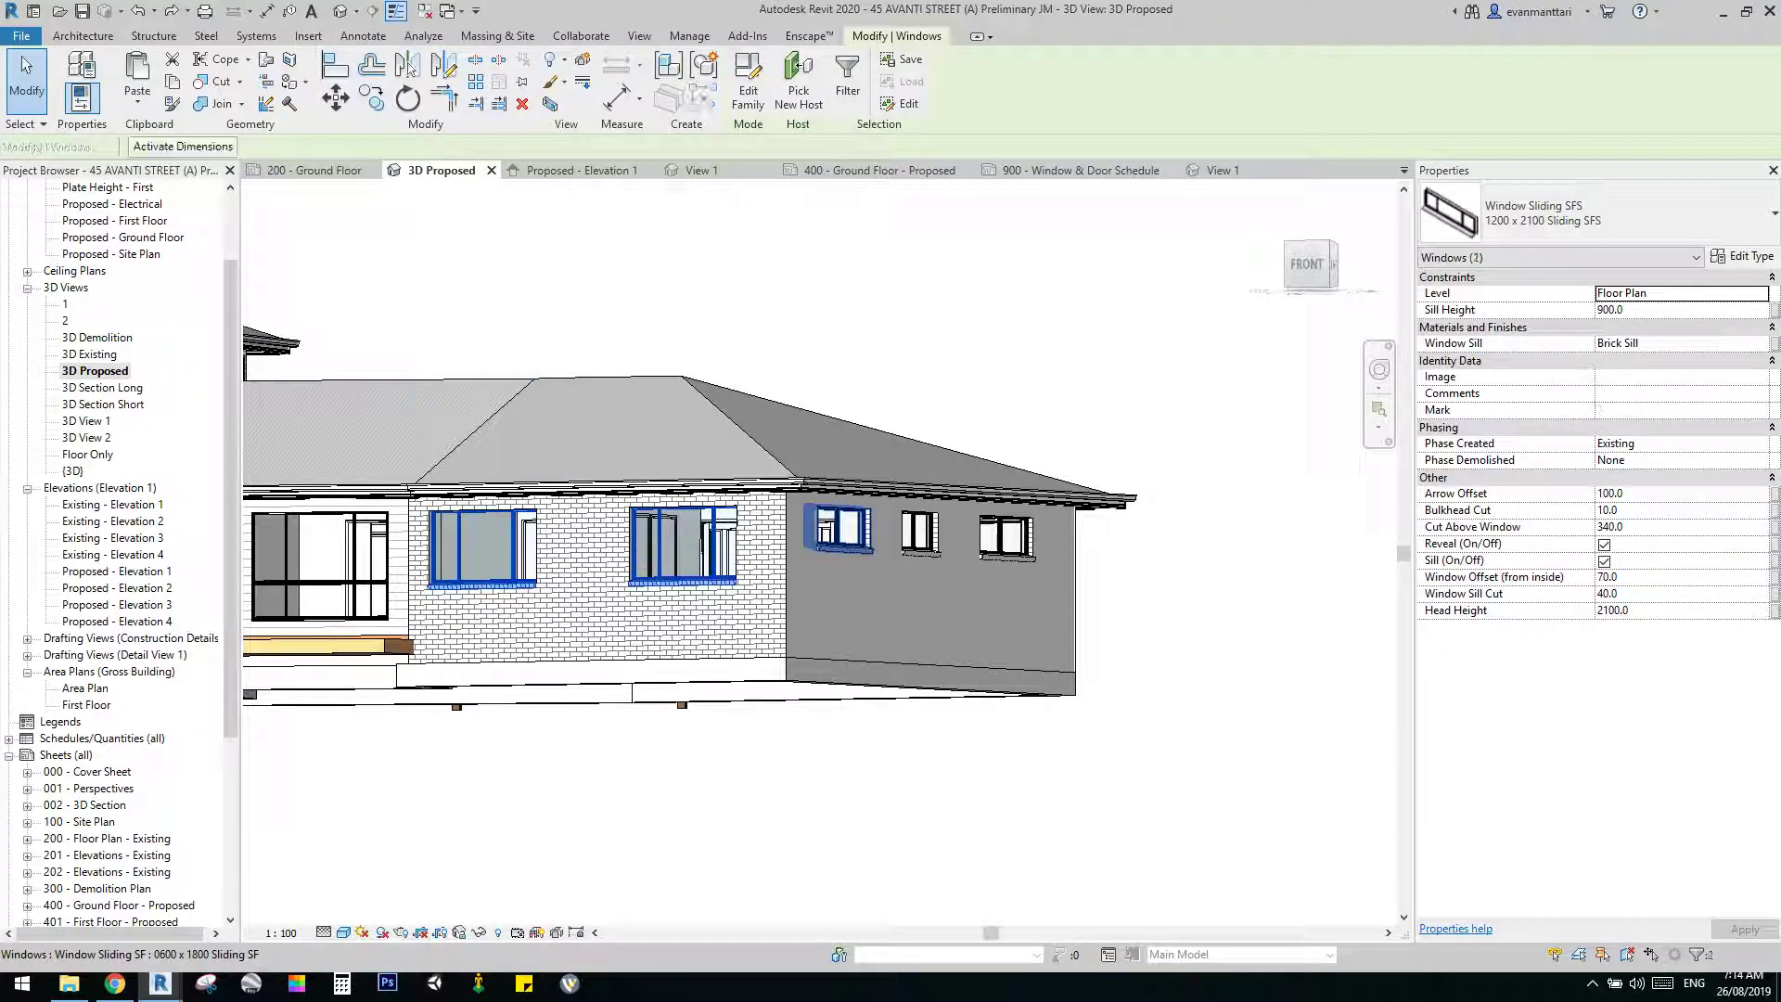
pyautogui.keyDown('ctrl'); pyautogui.click(839, 529); pyautogui.keyUp('ctrl')
pyautogui.keyDown('ctrl'); pyautogui.click(918, 531); pyautogui.keyUp('ctrl')
pyautogui.keyDown('ctrl'); pyautogui.click(1004, 537); pyautogui.keyUp('ctrl')
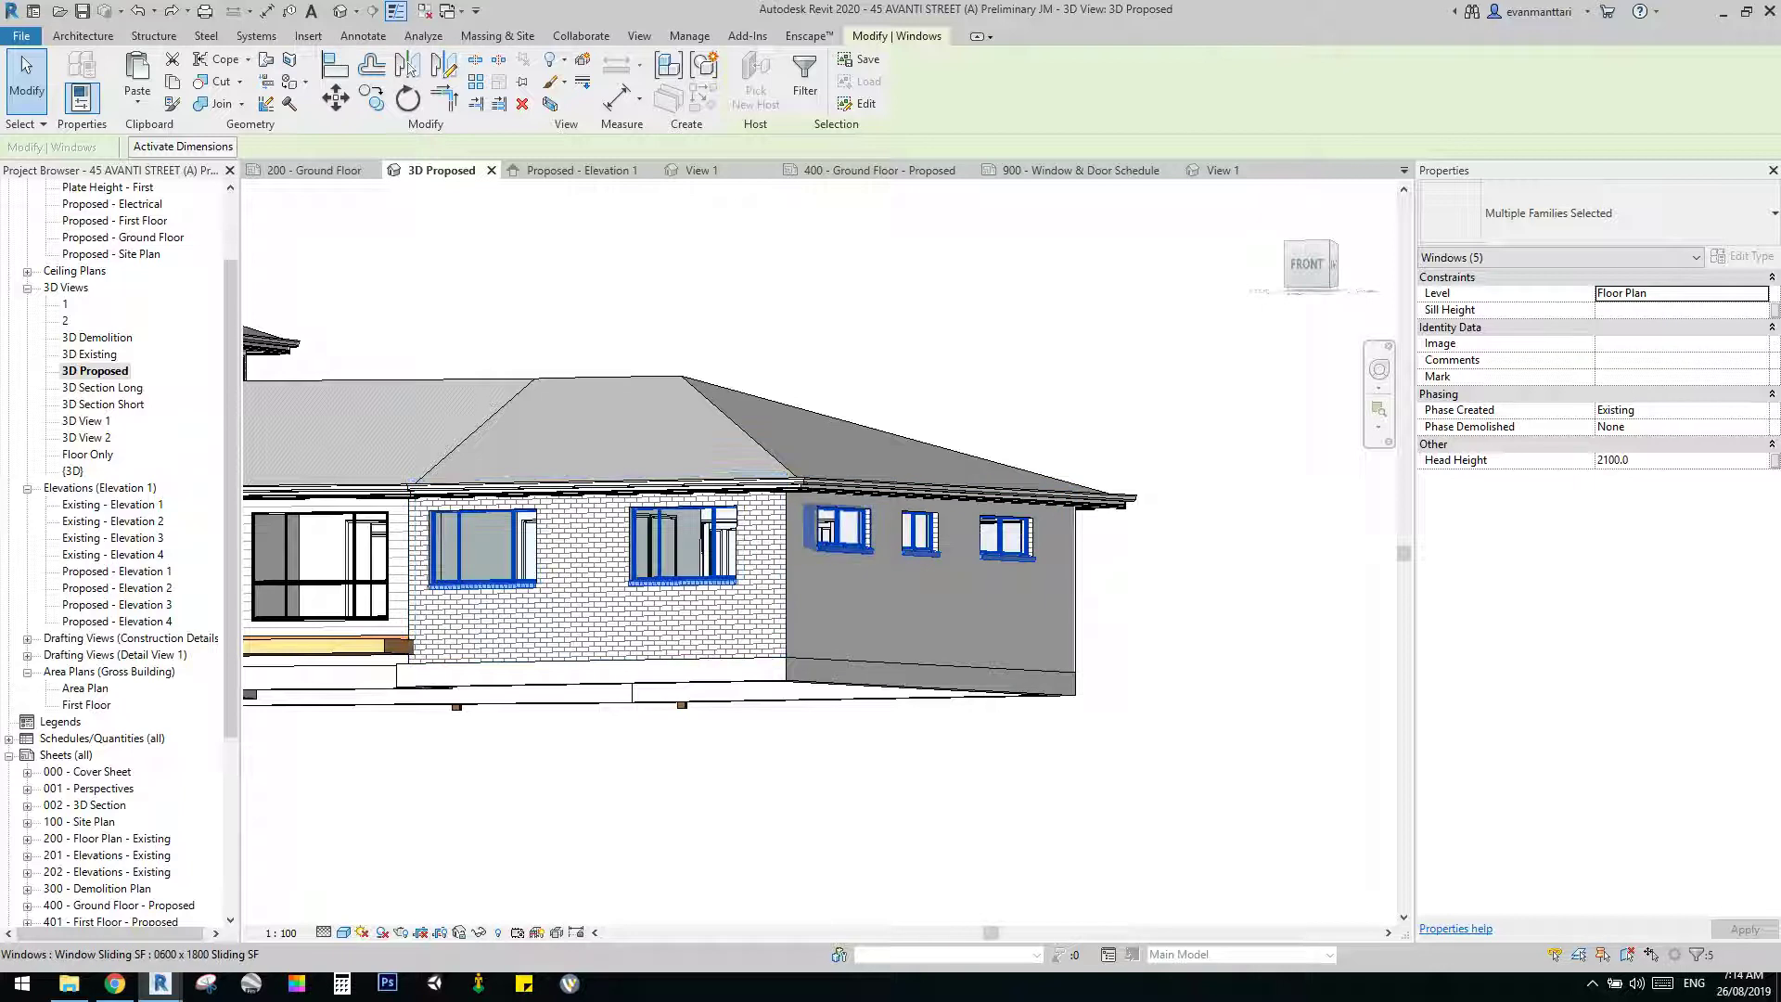
# Set the Bulkhead Cut of all three sliding windows in the side wall to 150.
pyautogui.click(841, 529)
pyautogui.keyDown('ctrl'); pyautogui.click(918, 533); pyautogui.keyUp('ctrl')
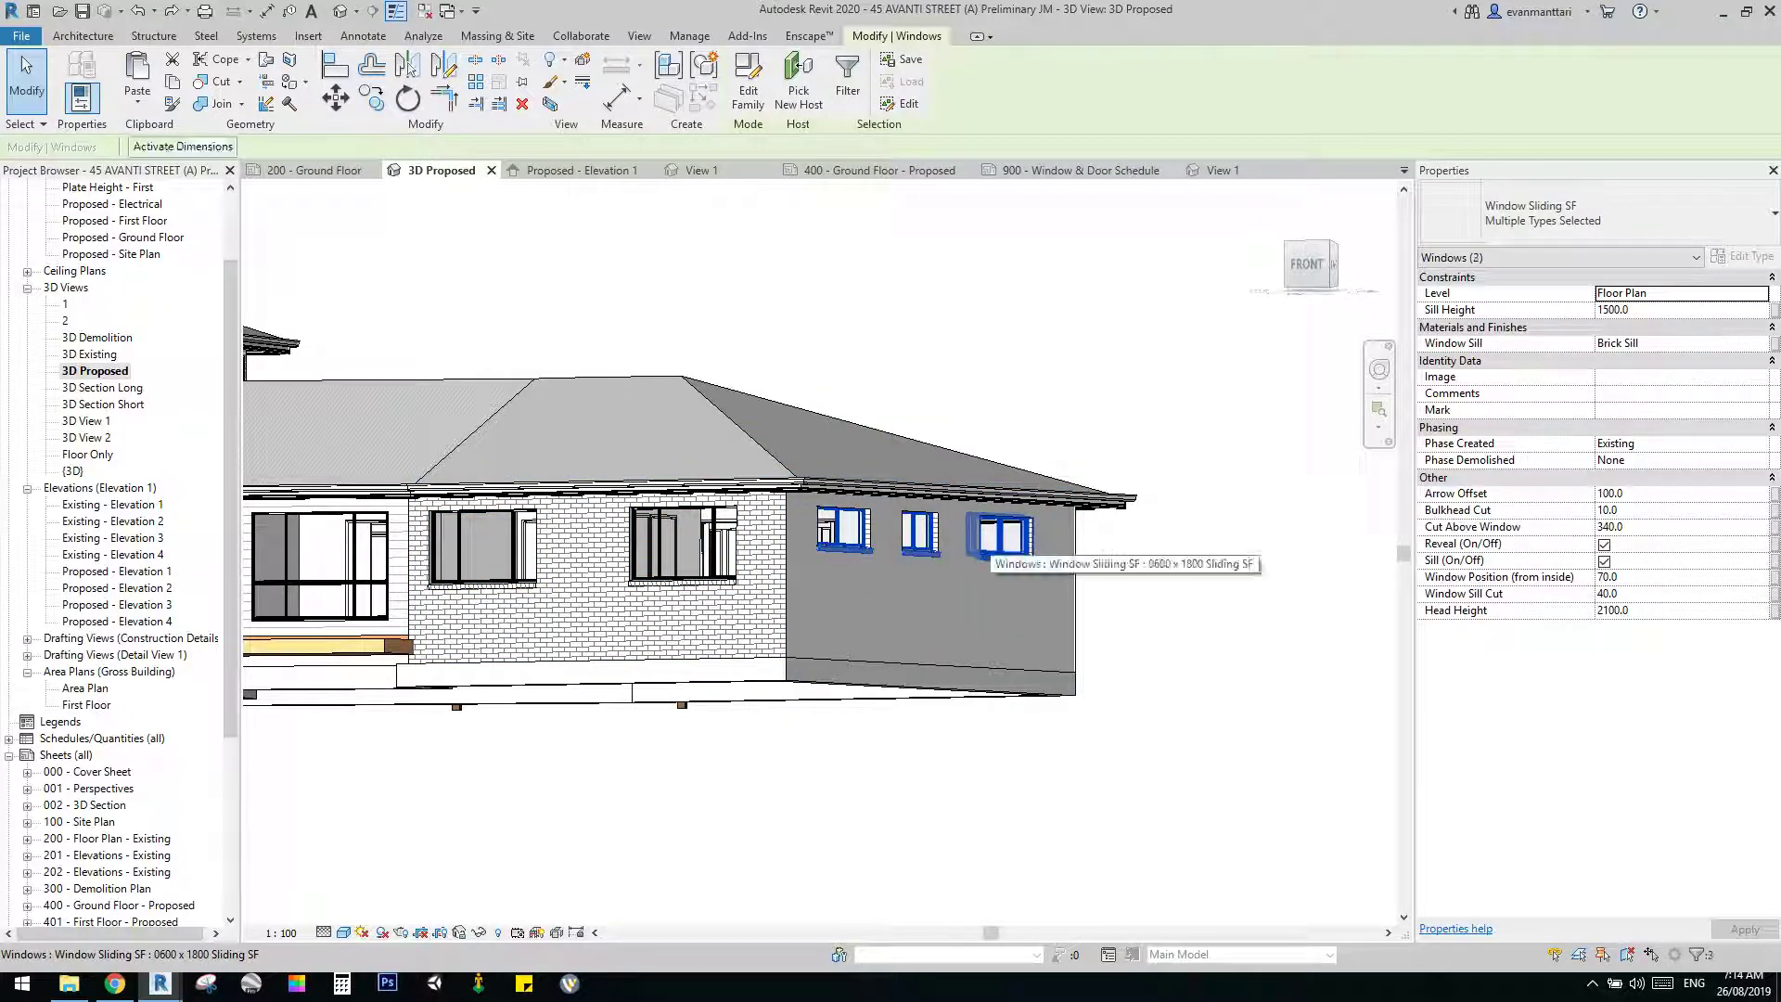
pyautogui.keyDown('ctrl'); pyautogui.click(1004, 538); pyautogui.keyUp('ctrl')
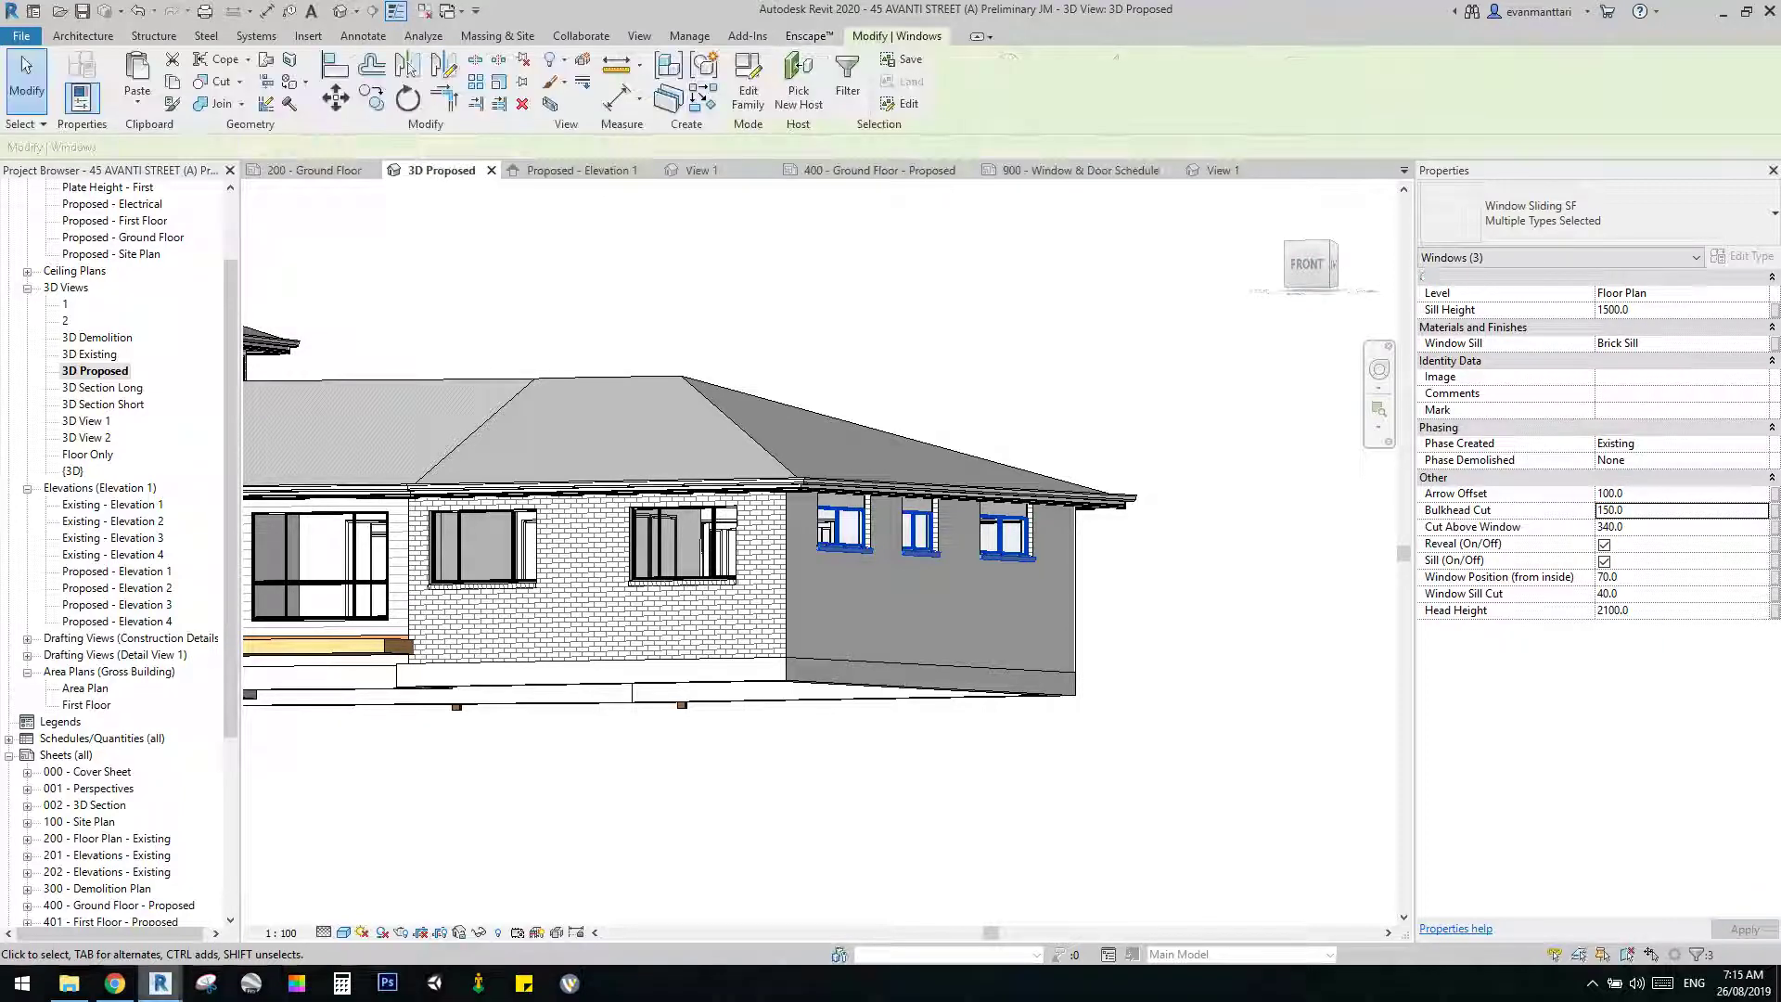
# Examine the bulkheads above the three side wall windows in the Enscape render, and return to Revit.
pyautogui.press('w')
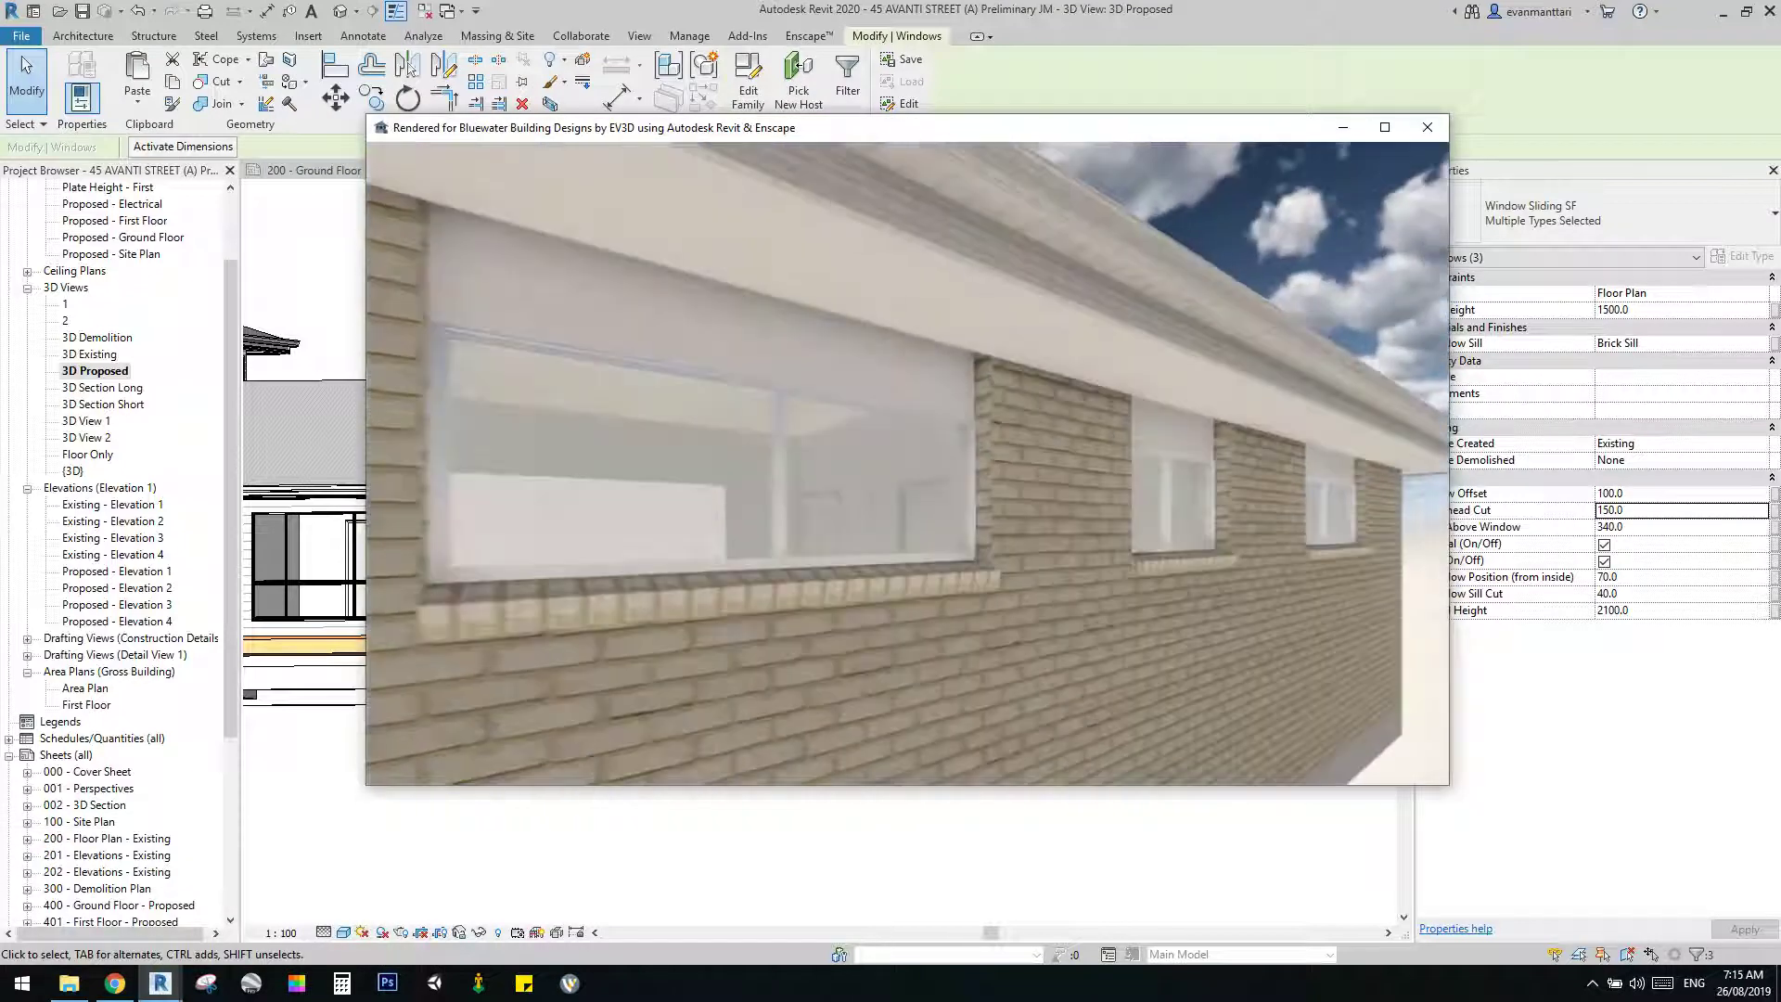
pyautogui.press('a')
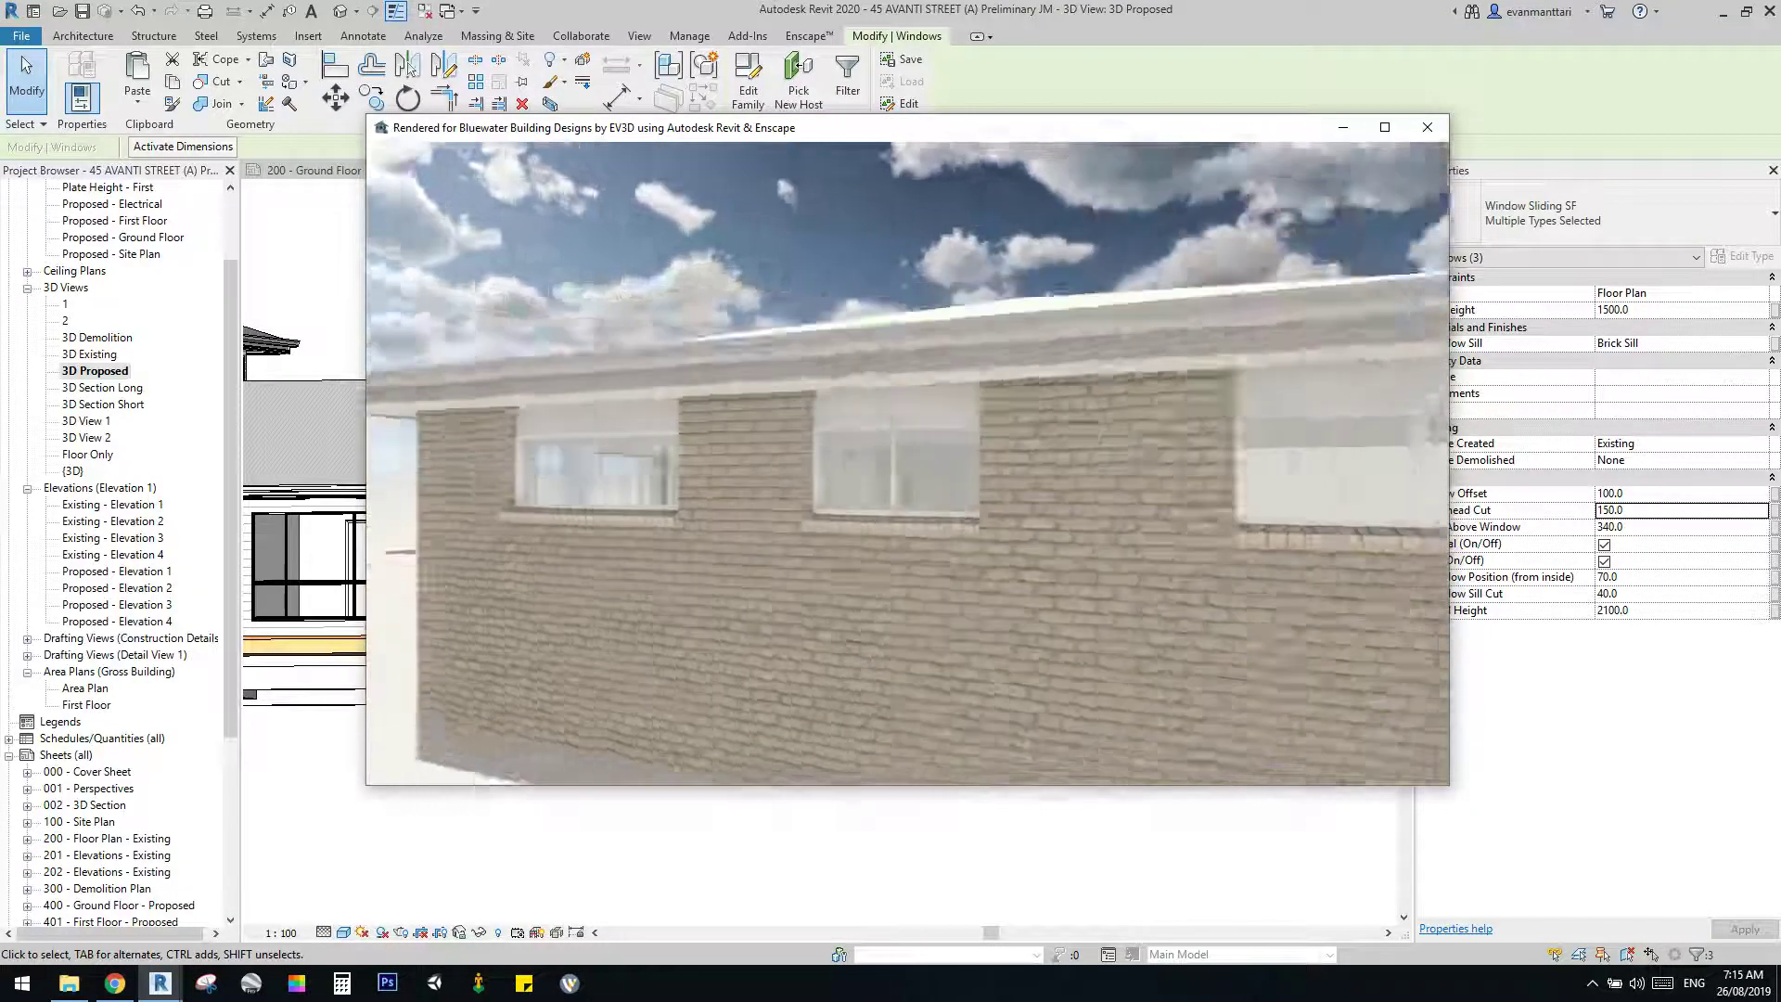
pyautogui.hotkey('alt', 'Tab')
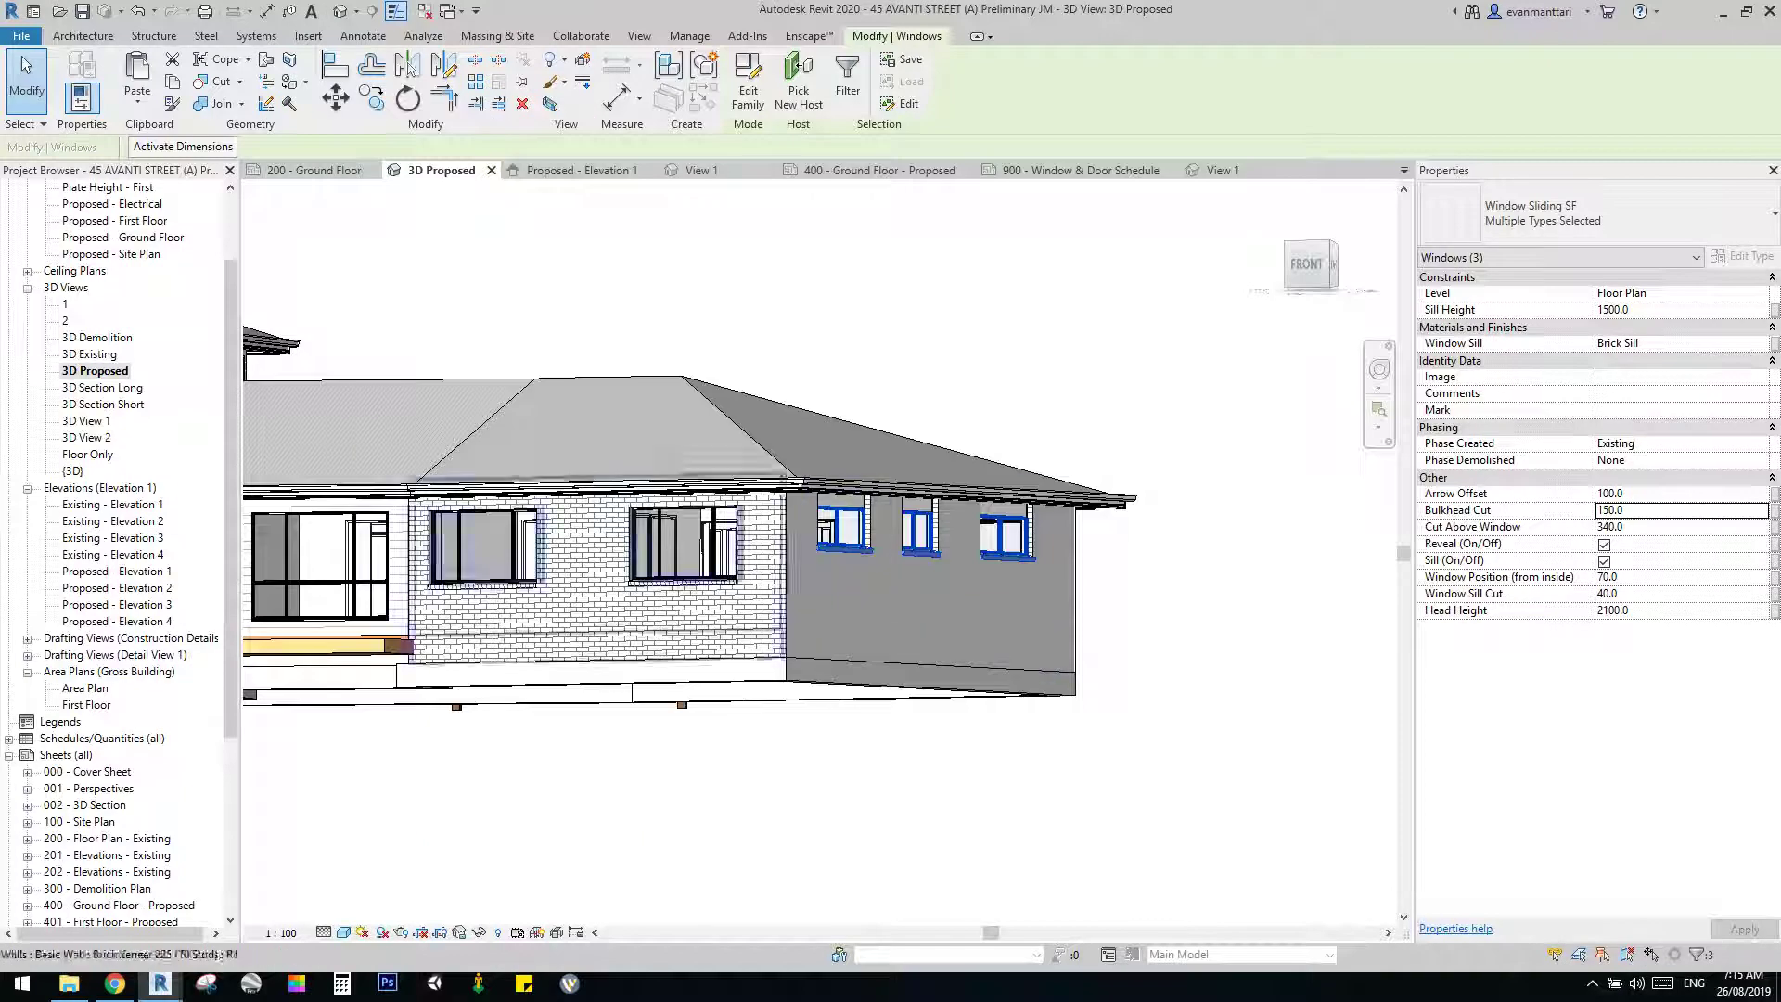
# Set the Bulkhead Cut of the two 1200 x 2100 sliding windows in the front brick wall to 150.
pyautogui.click(685, 547)
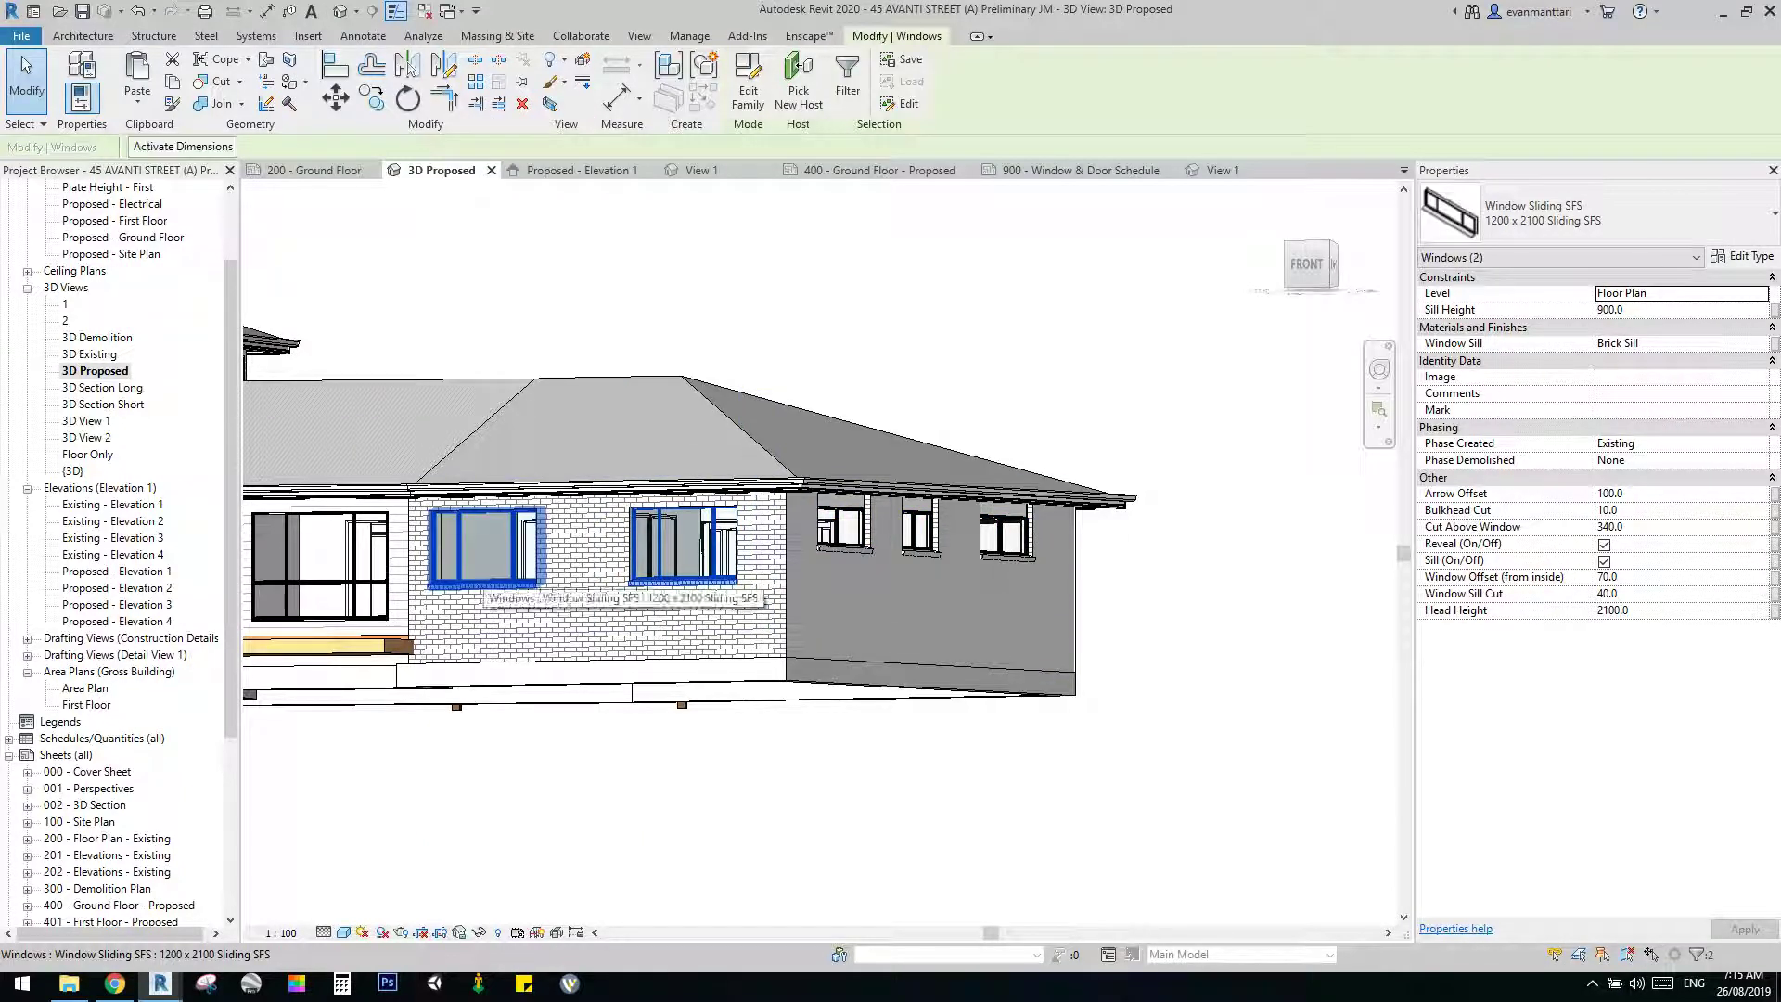
pyautogui.keyDown('ctrl'); pyautogui.click(482, 547); pyautogui.keyUp('ctrl')
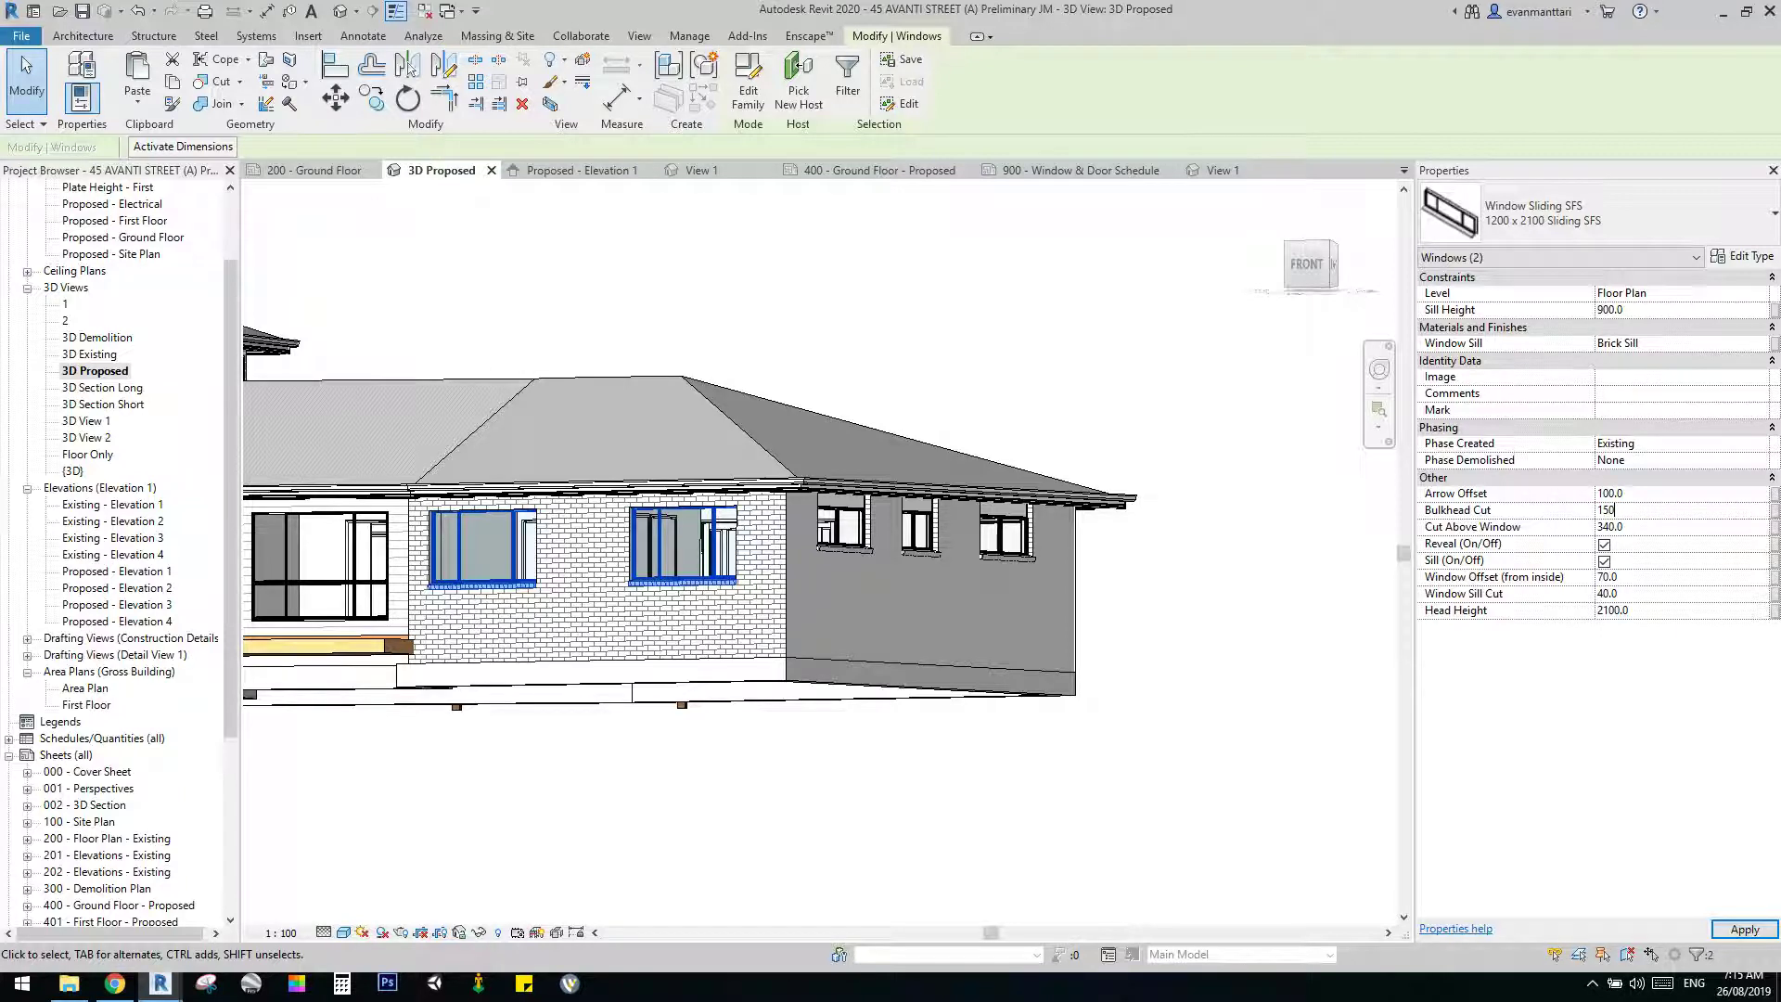
pyautogui.press('Escape')
# Switch to the Enscape render and examine the bulkheads above the front brick wall's windows and around the side.
pyautogui.moveTo(160, 983)
pyautogui.click(291, 900)
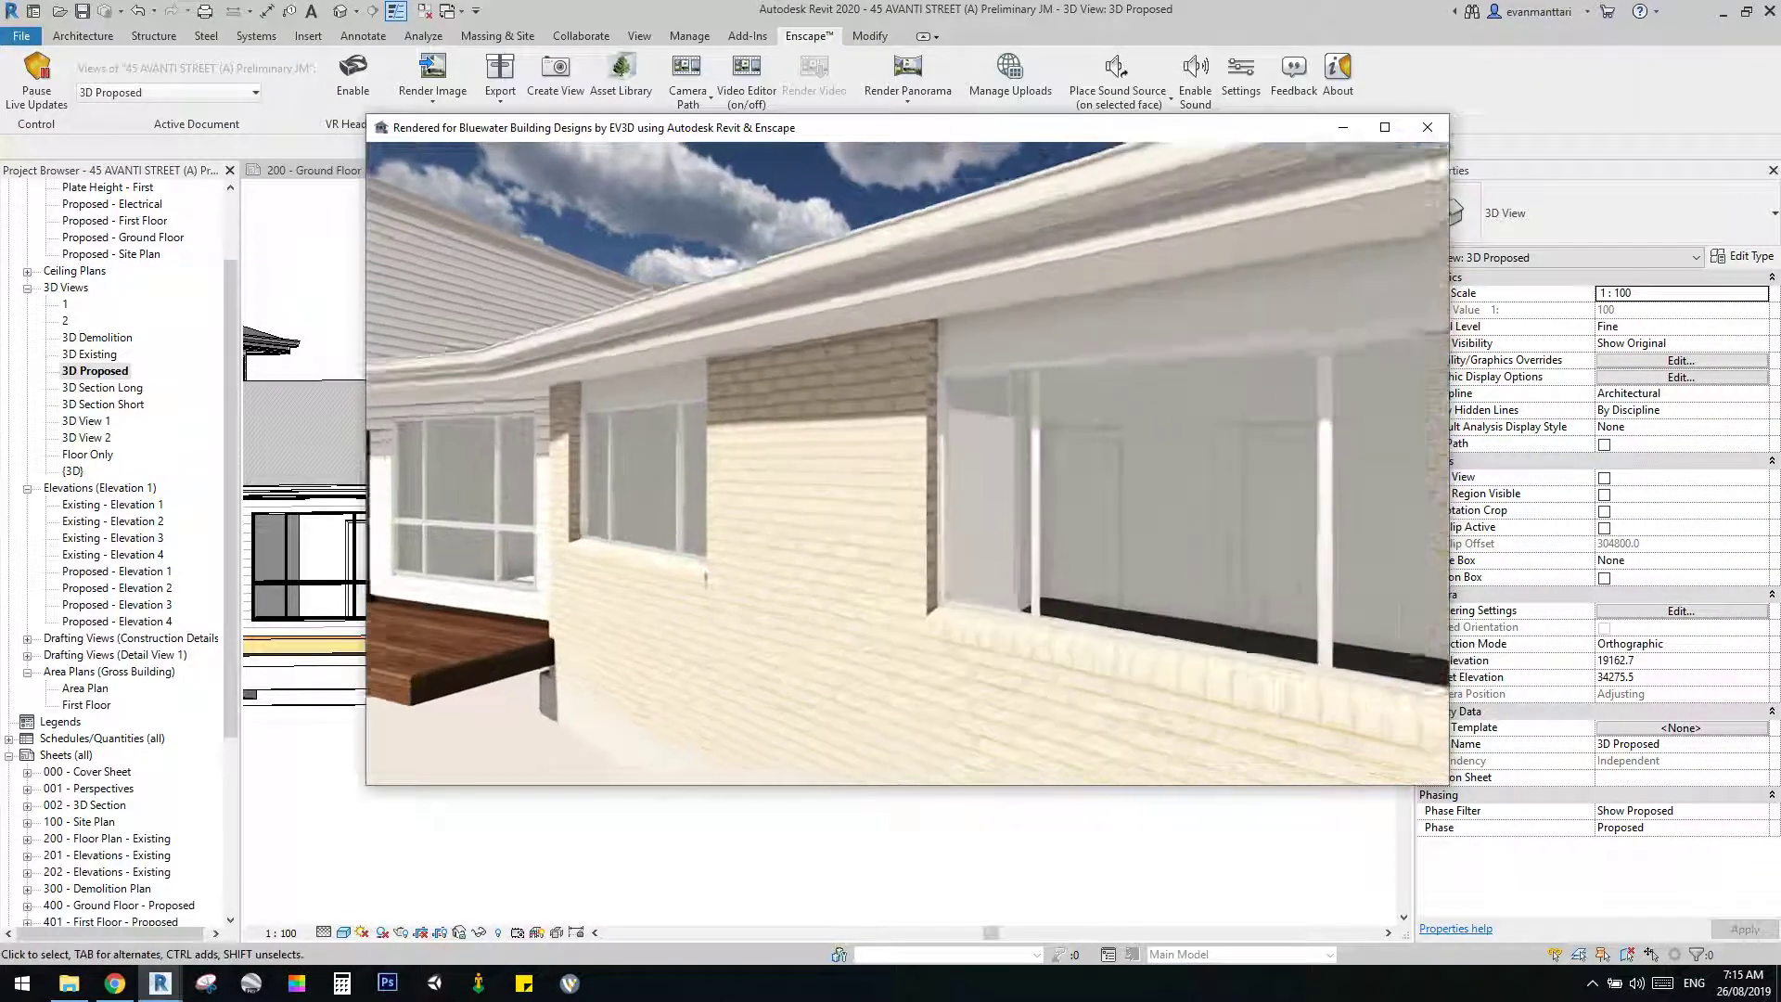
pyautogui.press('d')
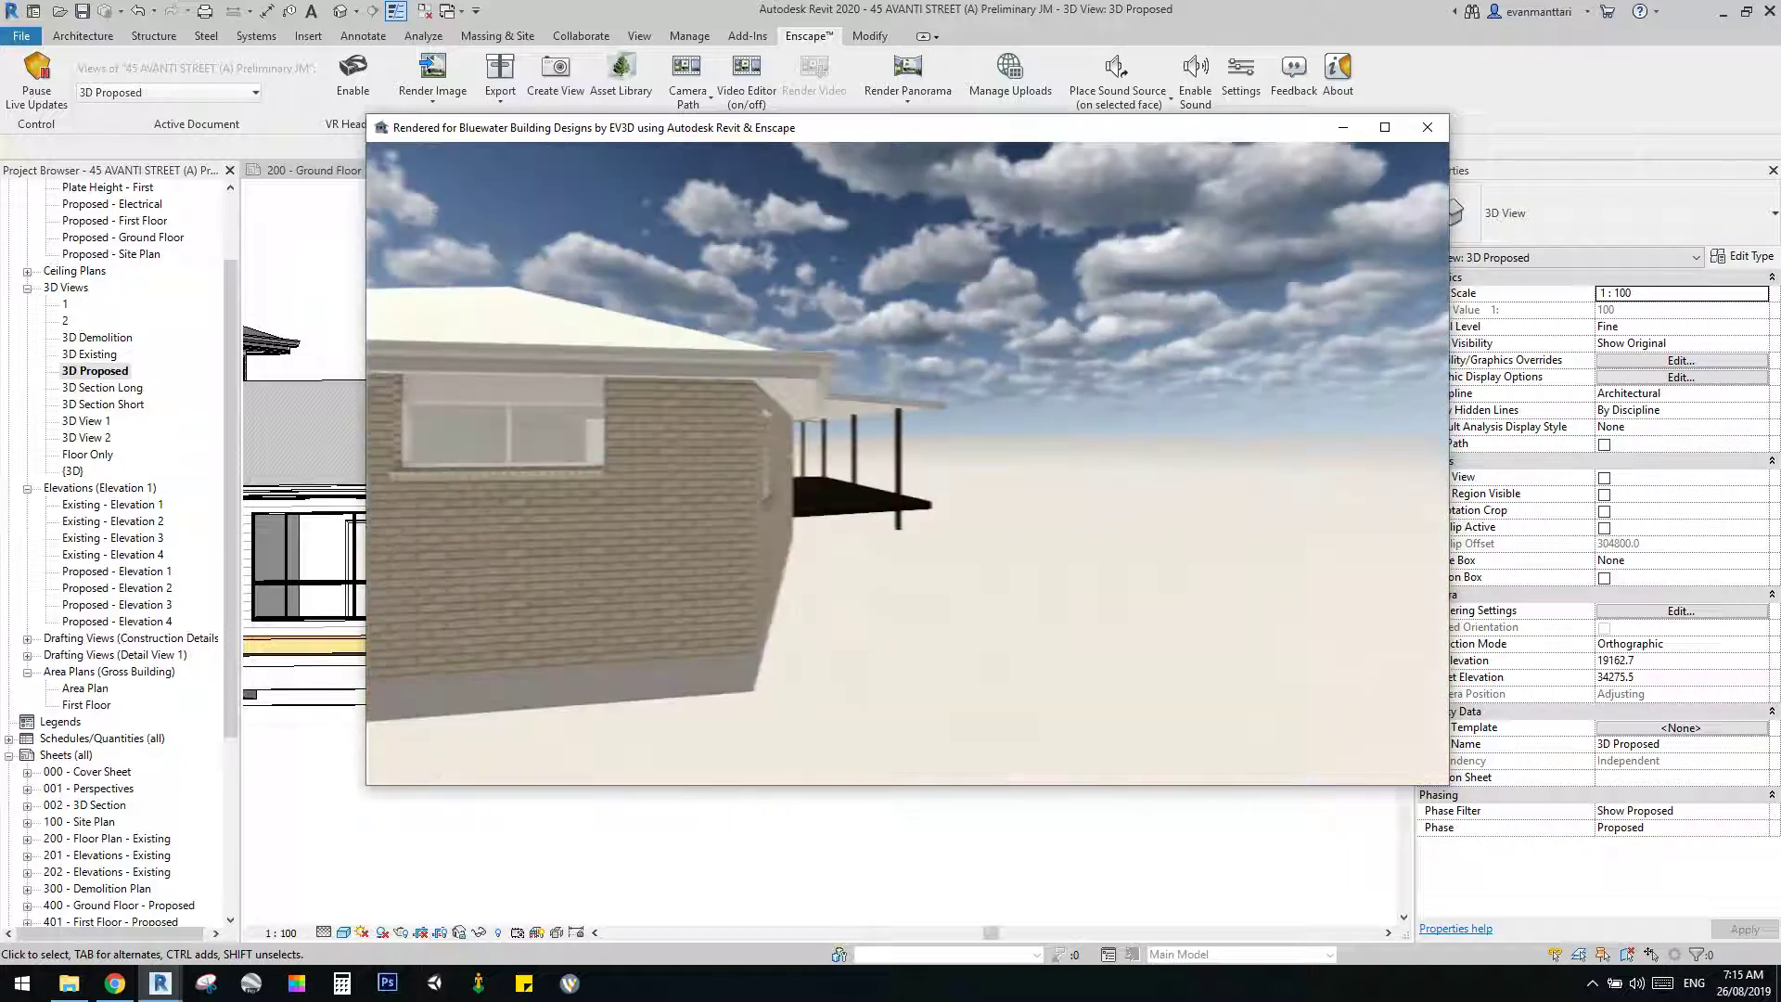
# Examine the side brick wall's three windows in the Enscape render, and return to the 3D Proposed view in Revit.
pyautogui.press('a')
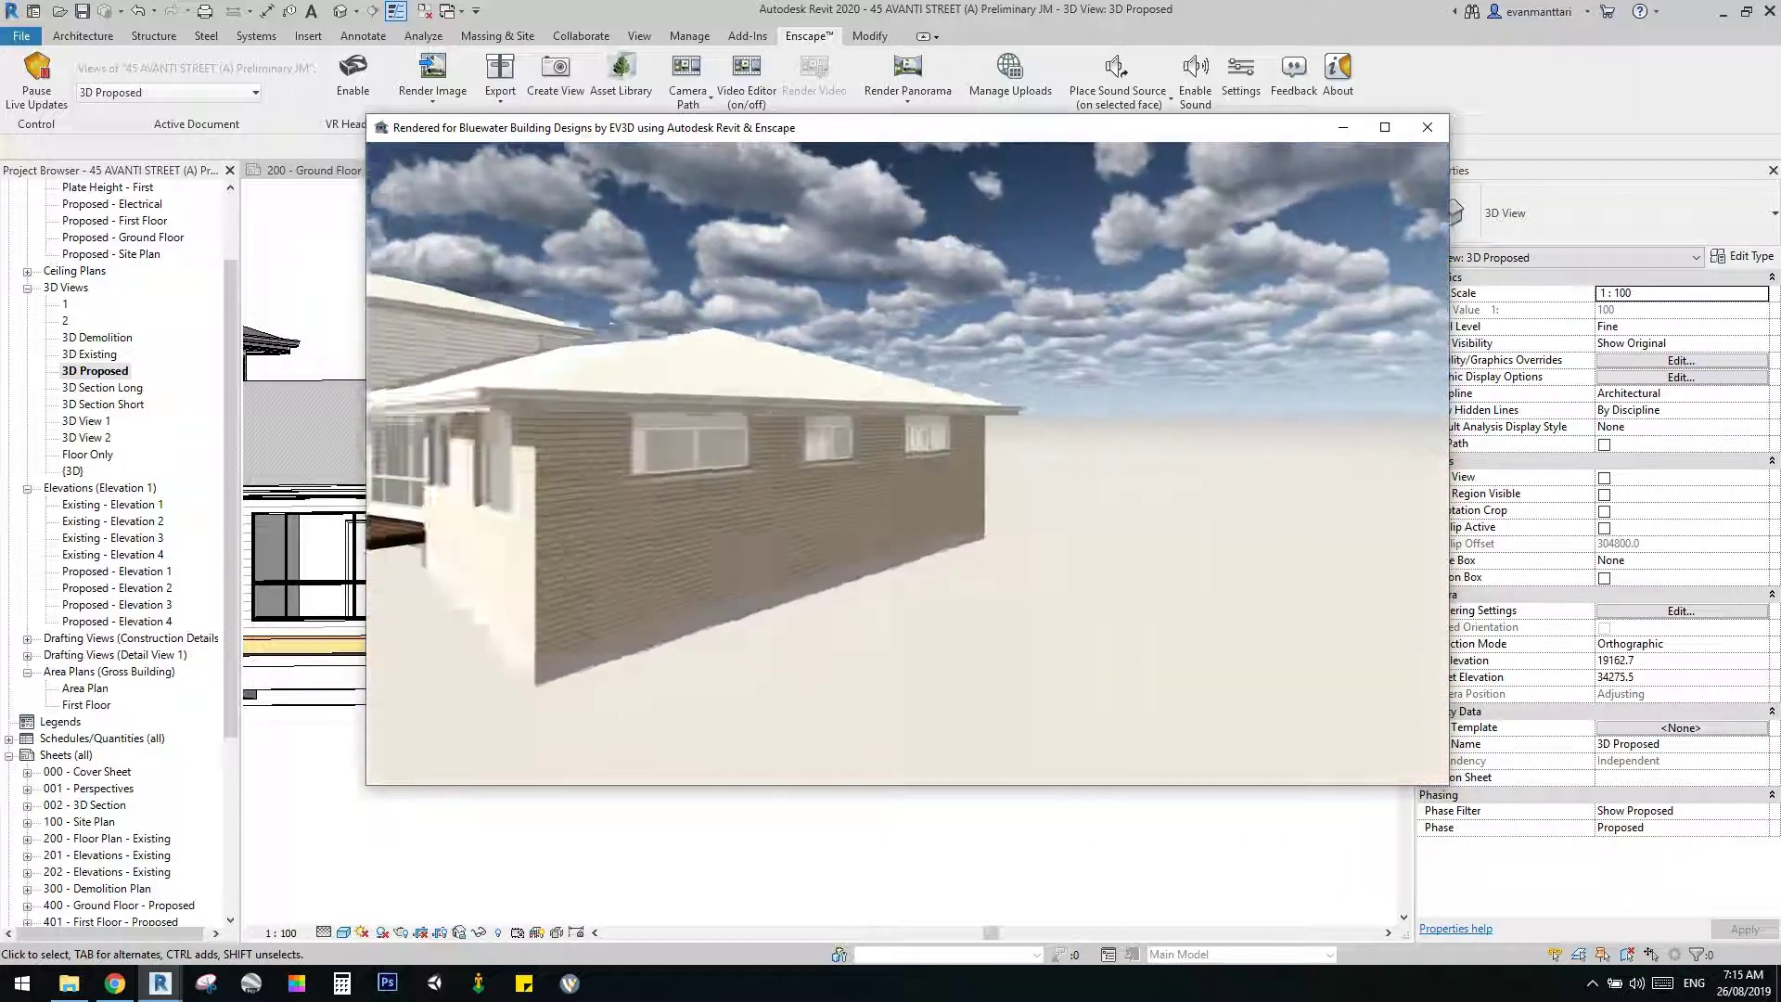
pyautogui.click(807, 835)
pyautogui.scroll(-2, 804, 640)
pyautogui.moveTo(803, 641); pyautogui.dragTo(1077, 534, button='middle')
pyautogui.keyDown('shift'); pyautogui.moveTo(566, 520); pyautogui.dragTo(945, 527, button='middle'); pyautogui.keyUp('shift')
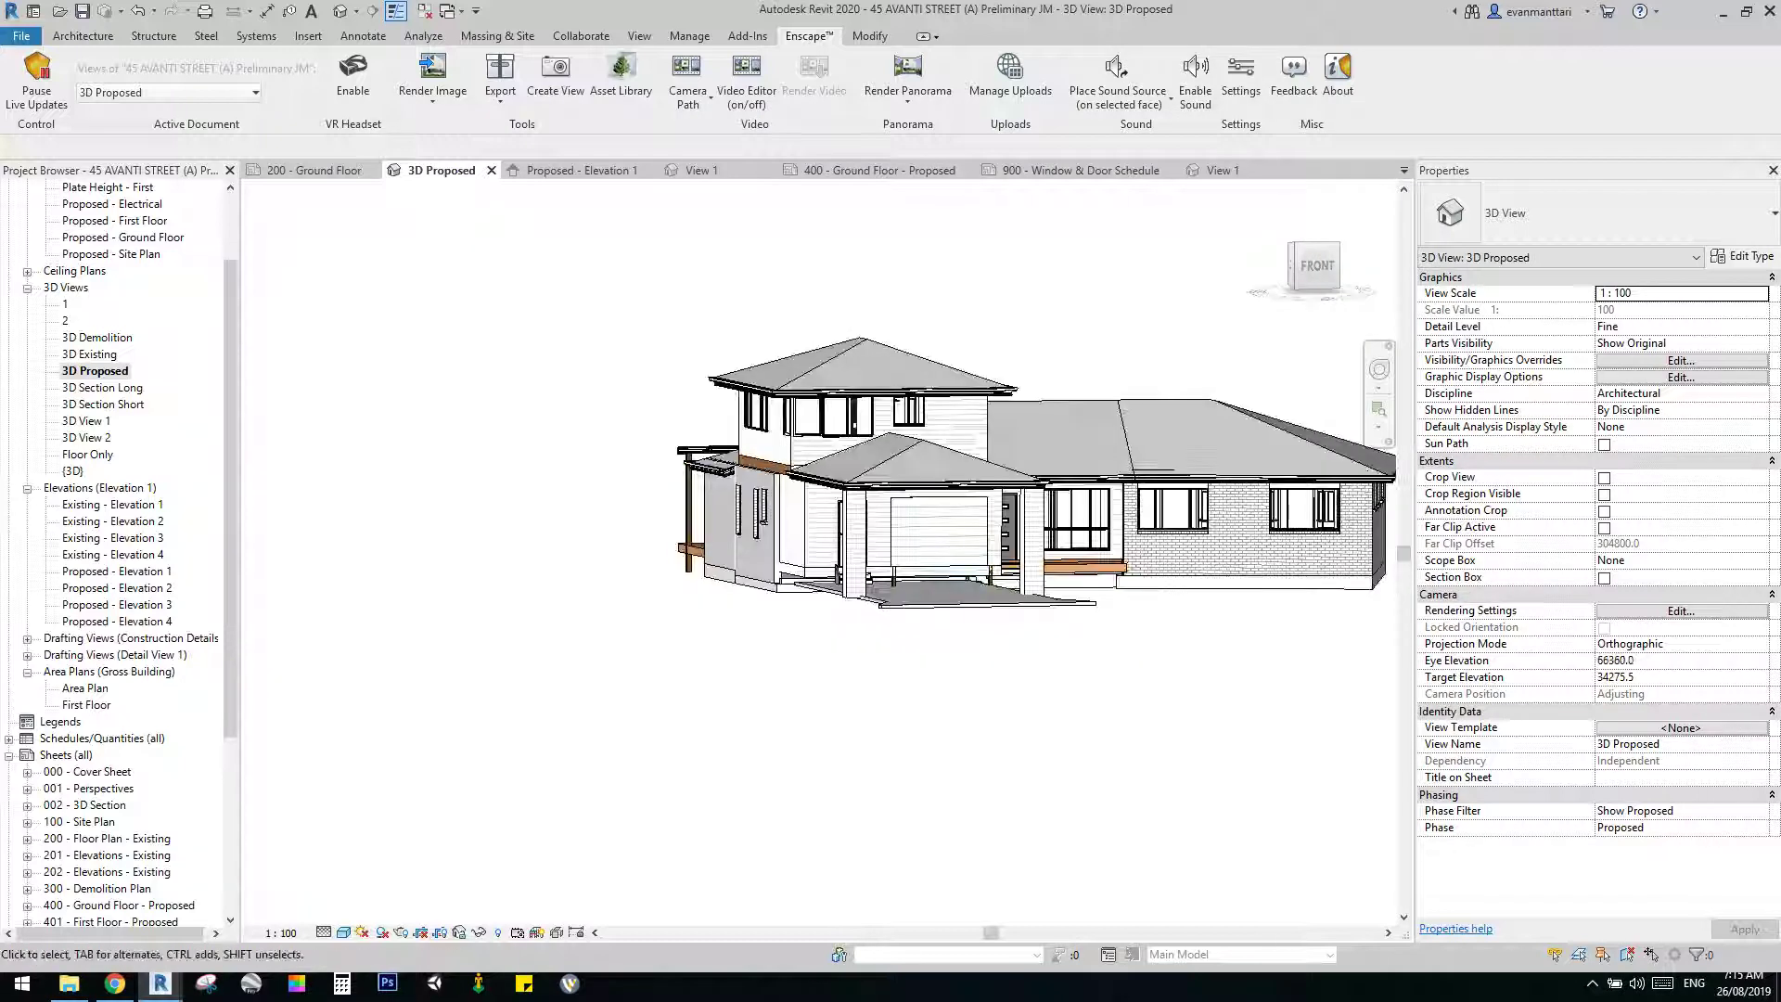
# In Proposed - Elevation 1, move the Plate Height, First Floor and Plate Height - First levels up by 300.
pyautogui.doubleClick(118, 570)
pyautogui.moveTo(496, 238); pyautogui.dragTo(436, 445)
pyautogui.click(336, 98)
pyautogui.click(301, 405)
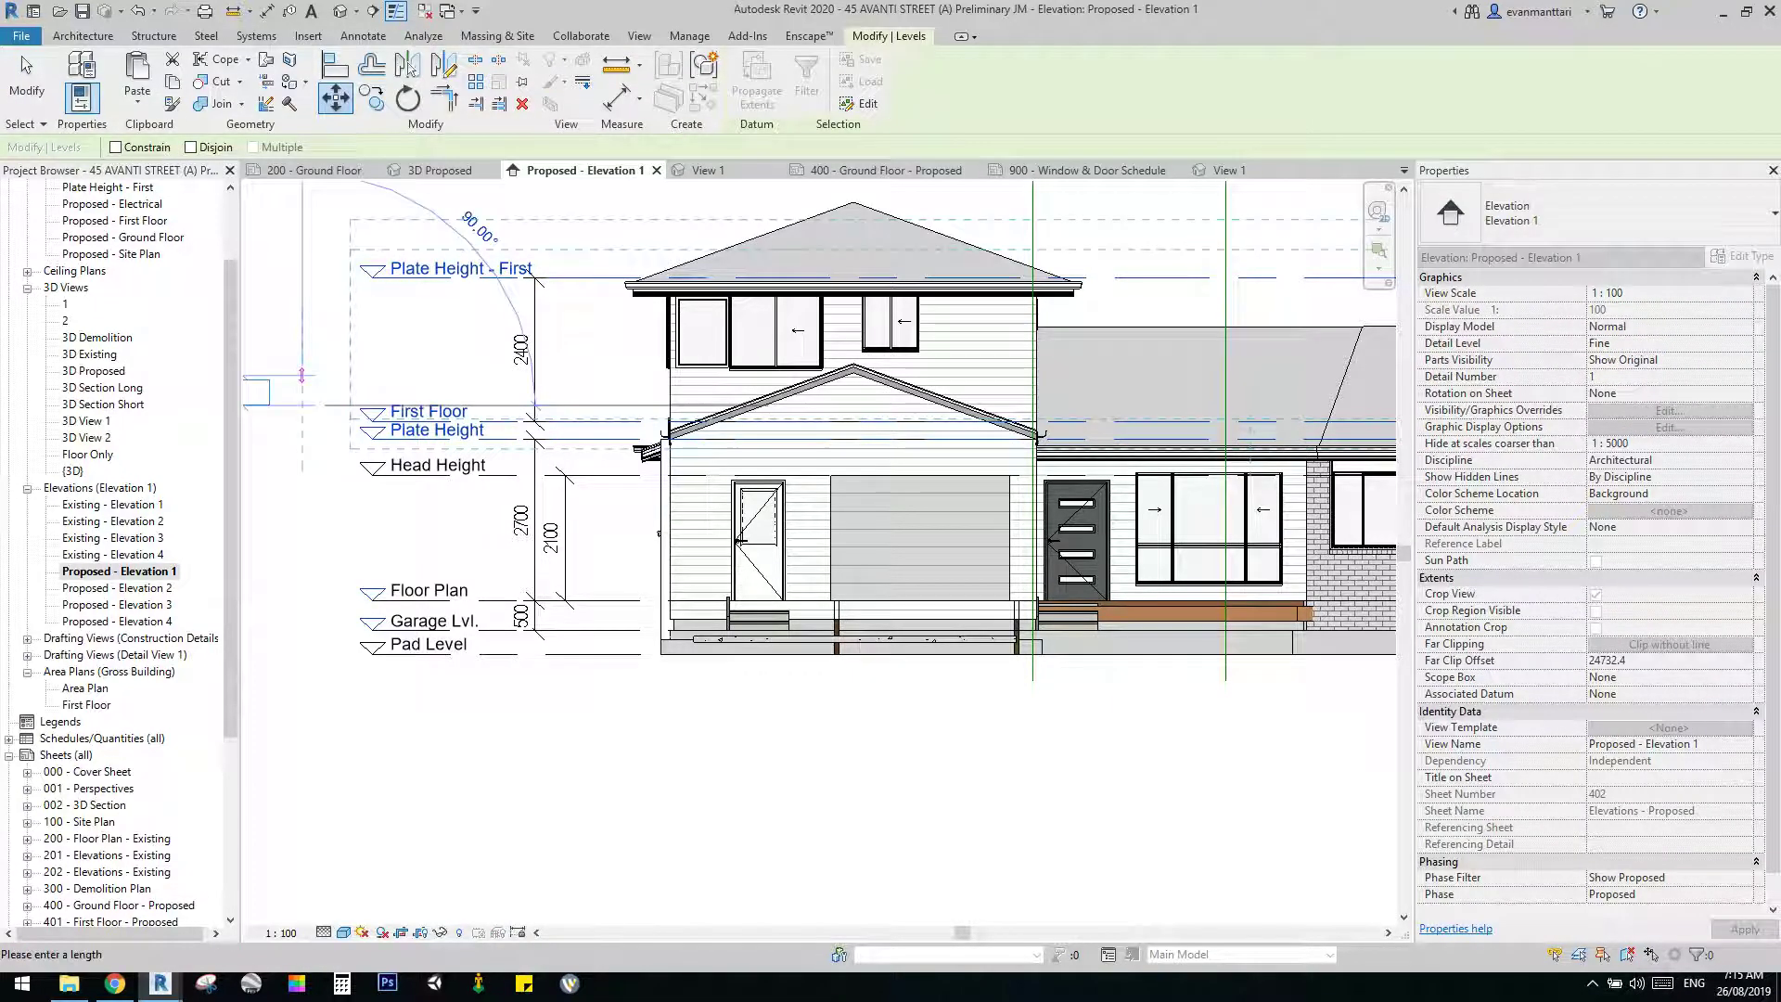
pyautogui.press('Return')
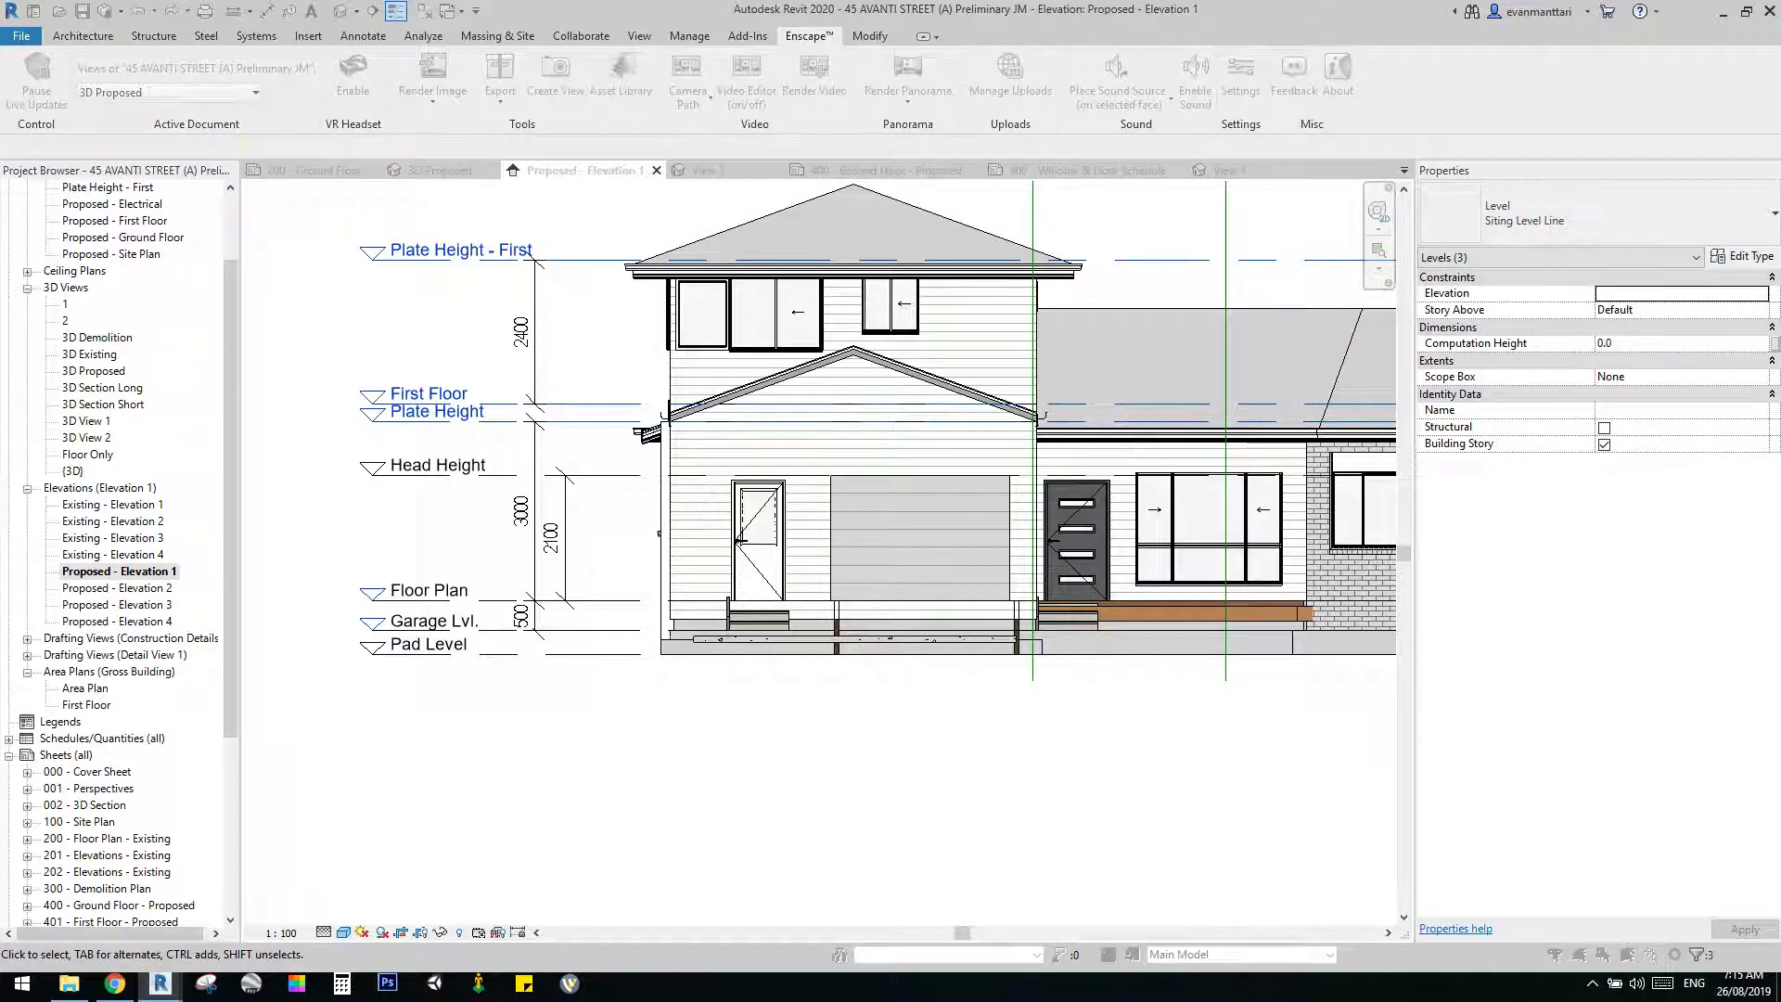
# Switch to the Enscape render, examine the openings above the front and side brick-wall windows, and return to Revit.
pyautogui.click(287, 895)
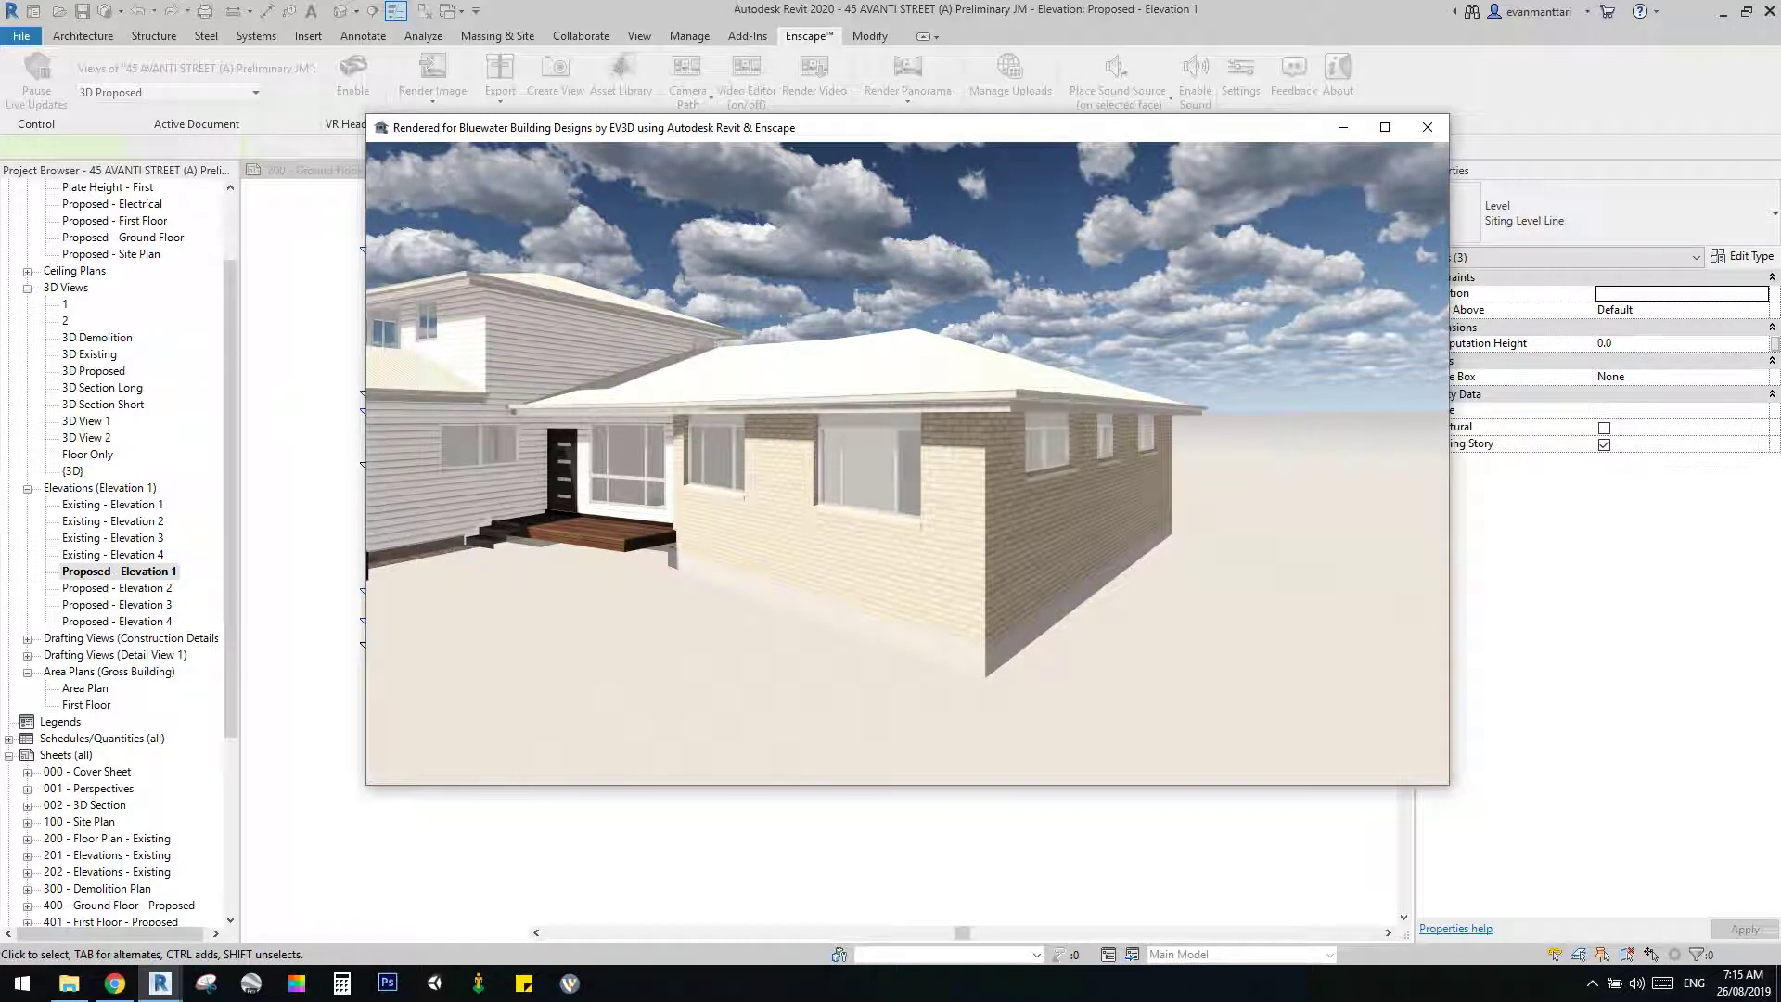
pyautogui.press('w')
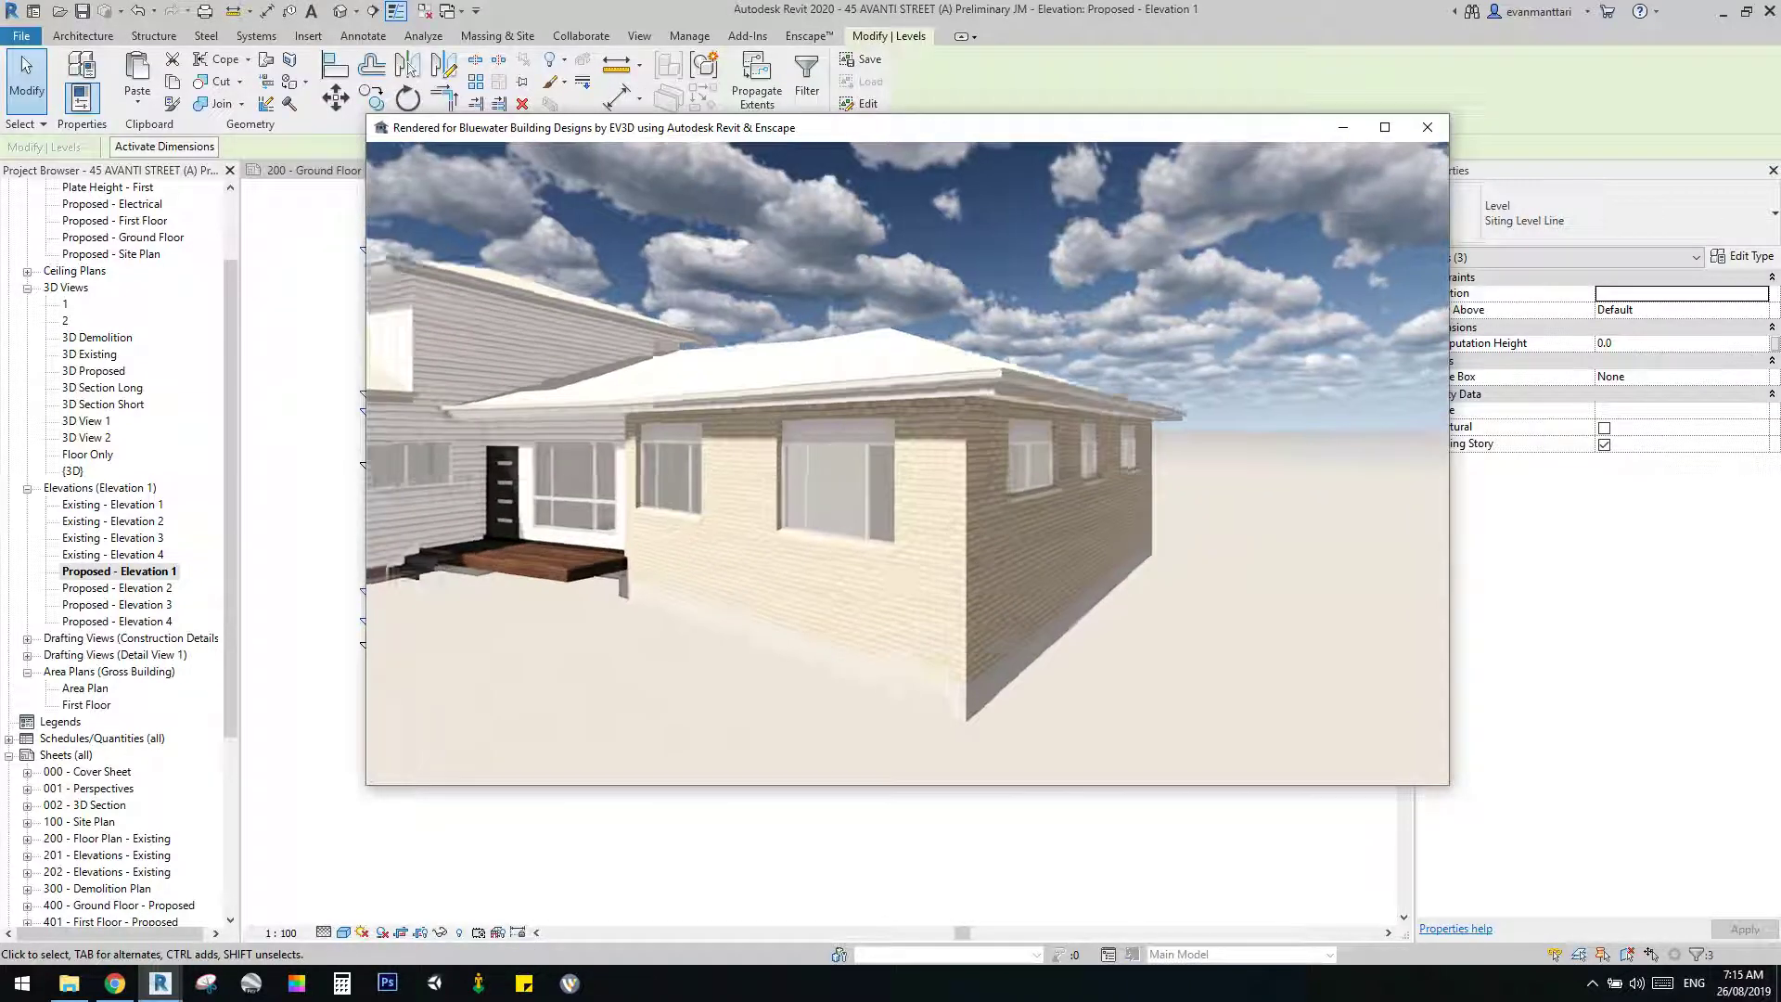
pyautogui.press('d')
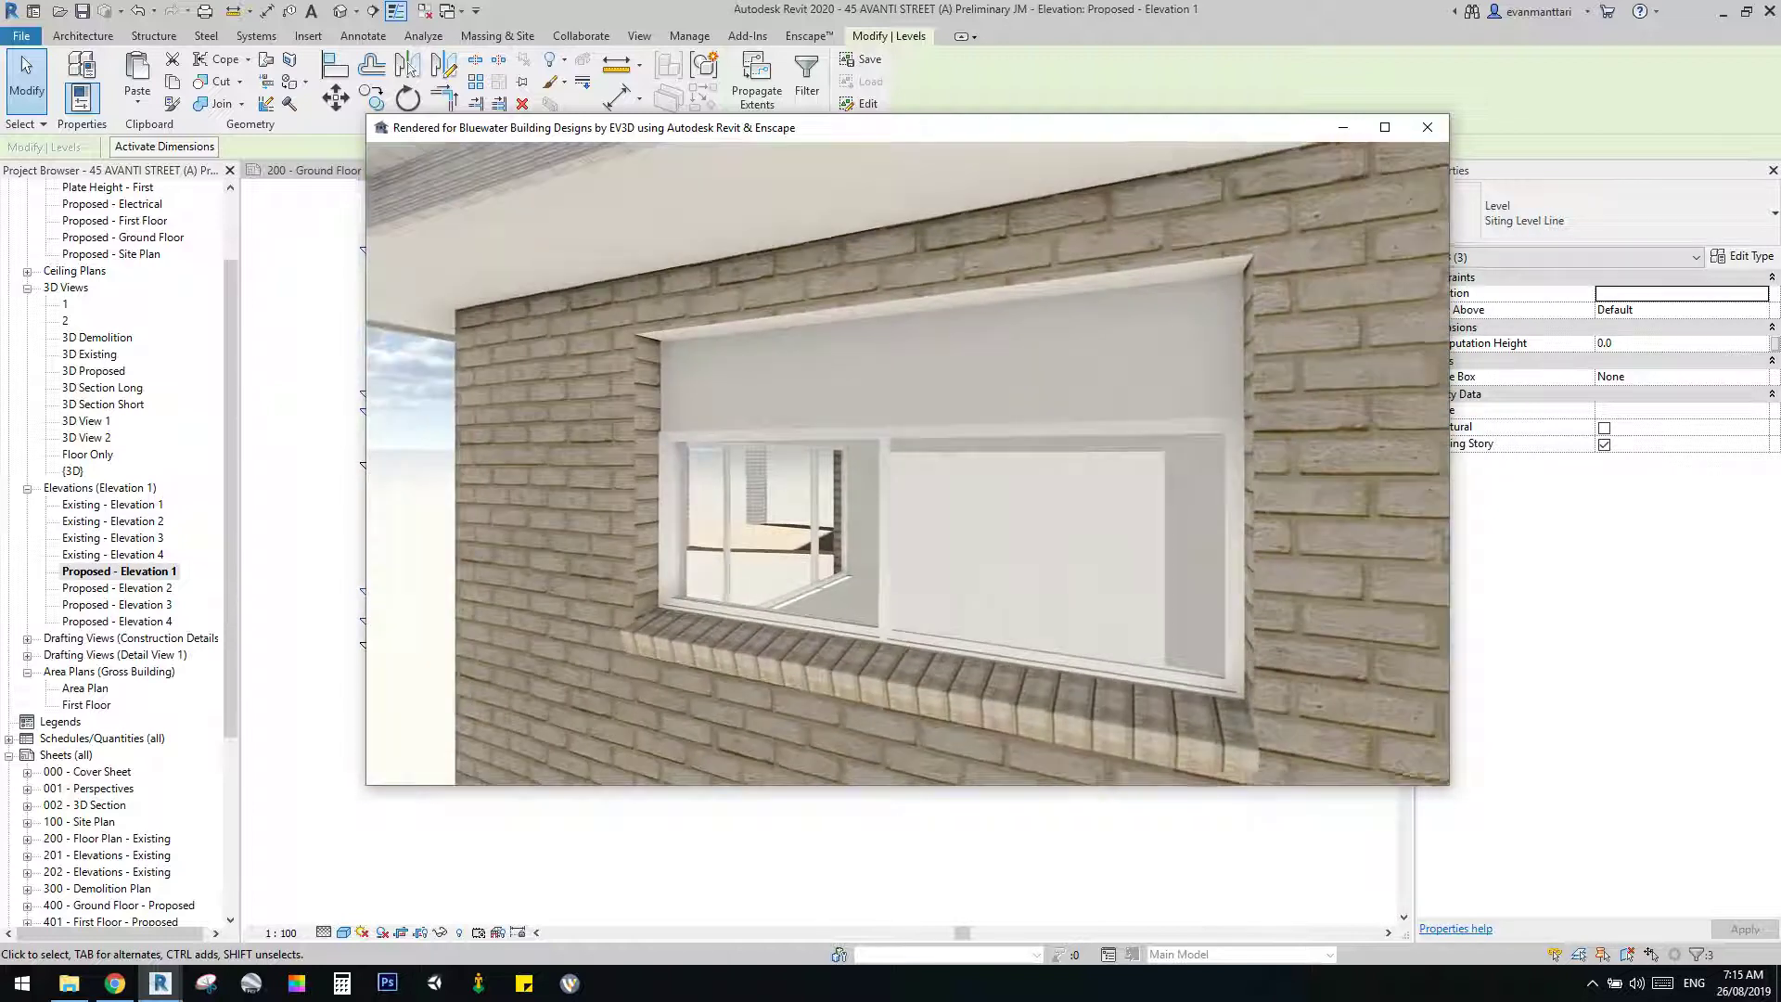
pyautogui.press('a')
pyautogui.press('s')
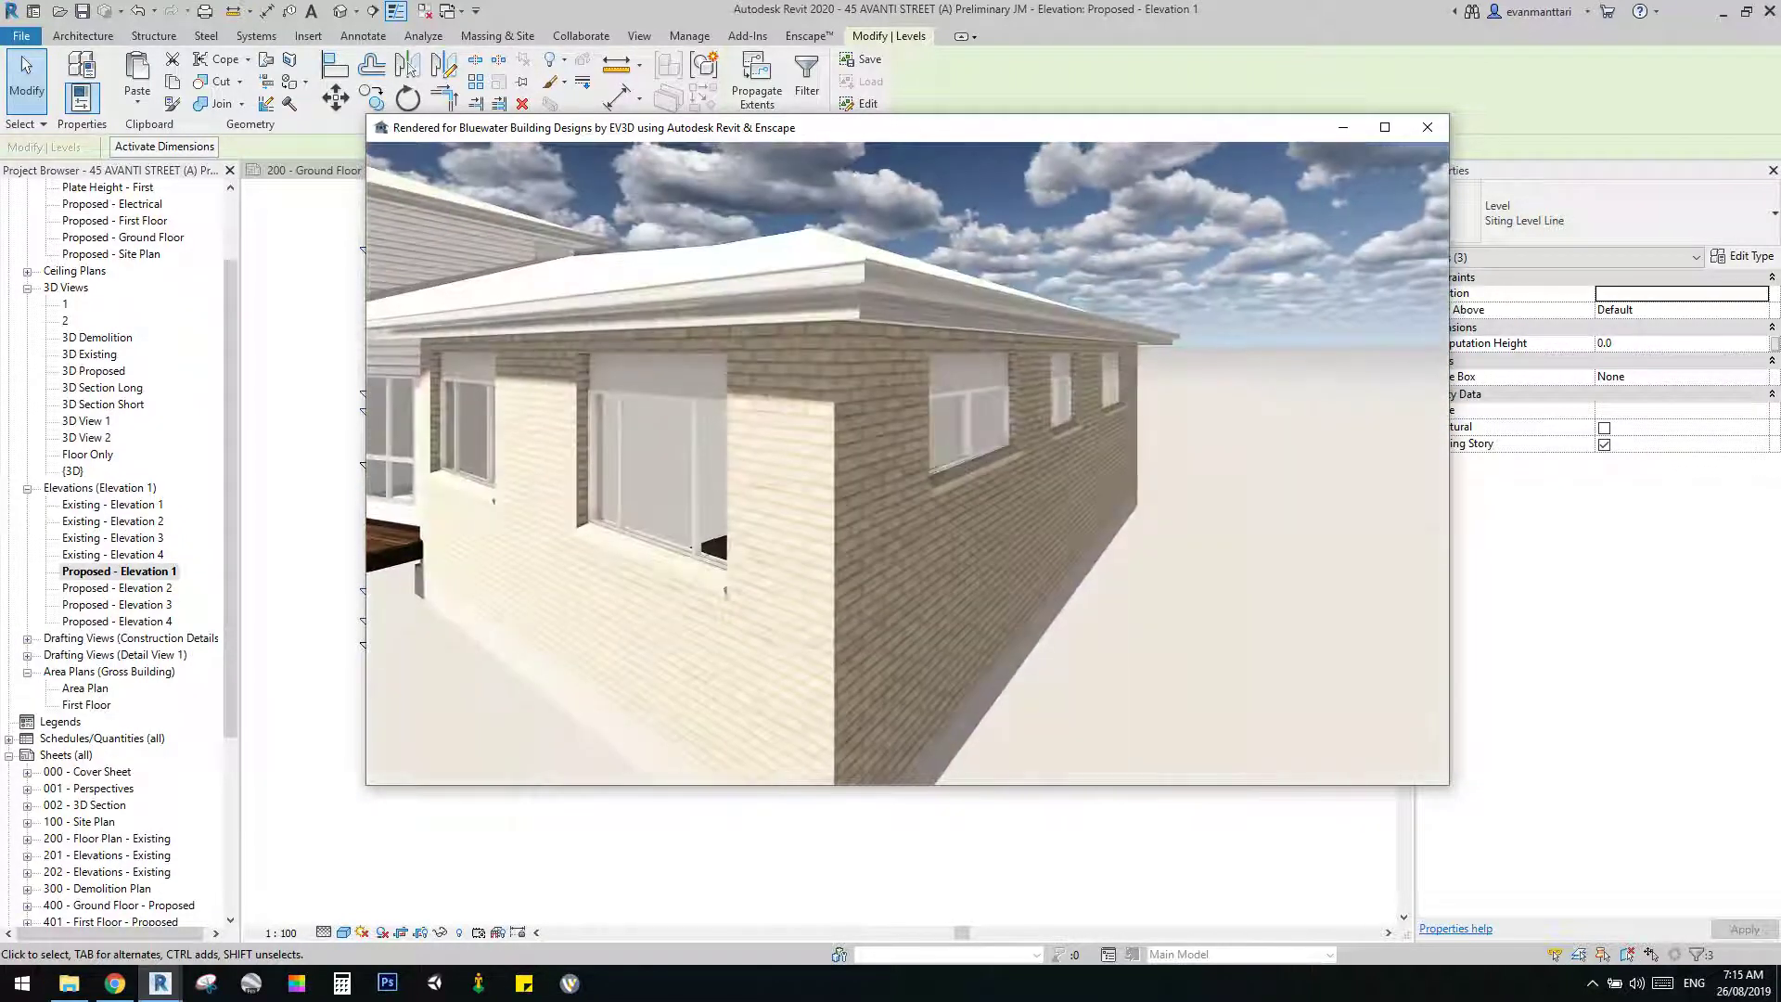
pyautogui.press('d')
pyautogui.click(311, 408)
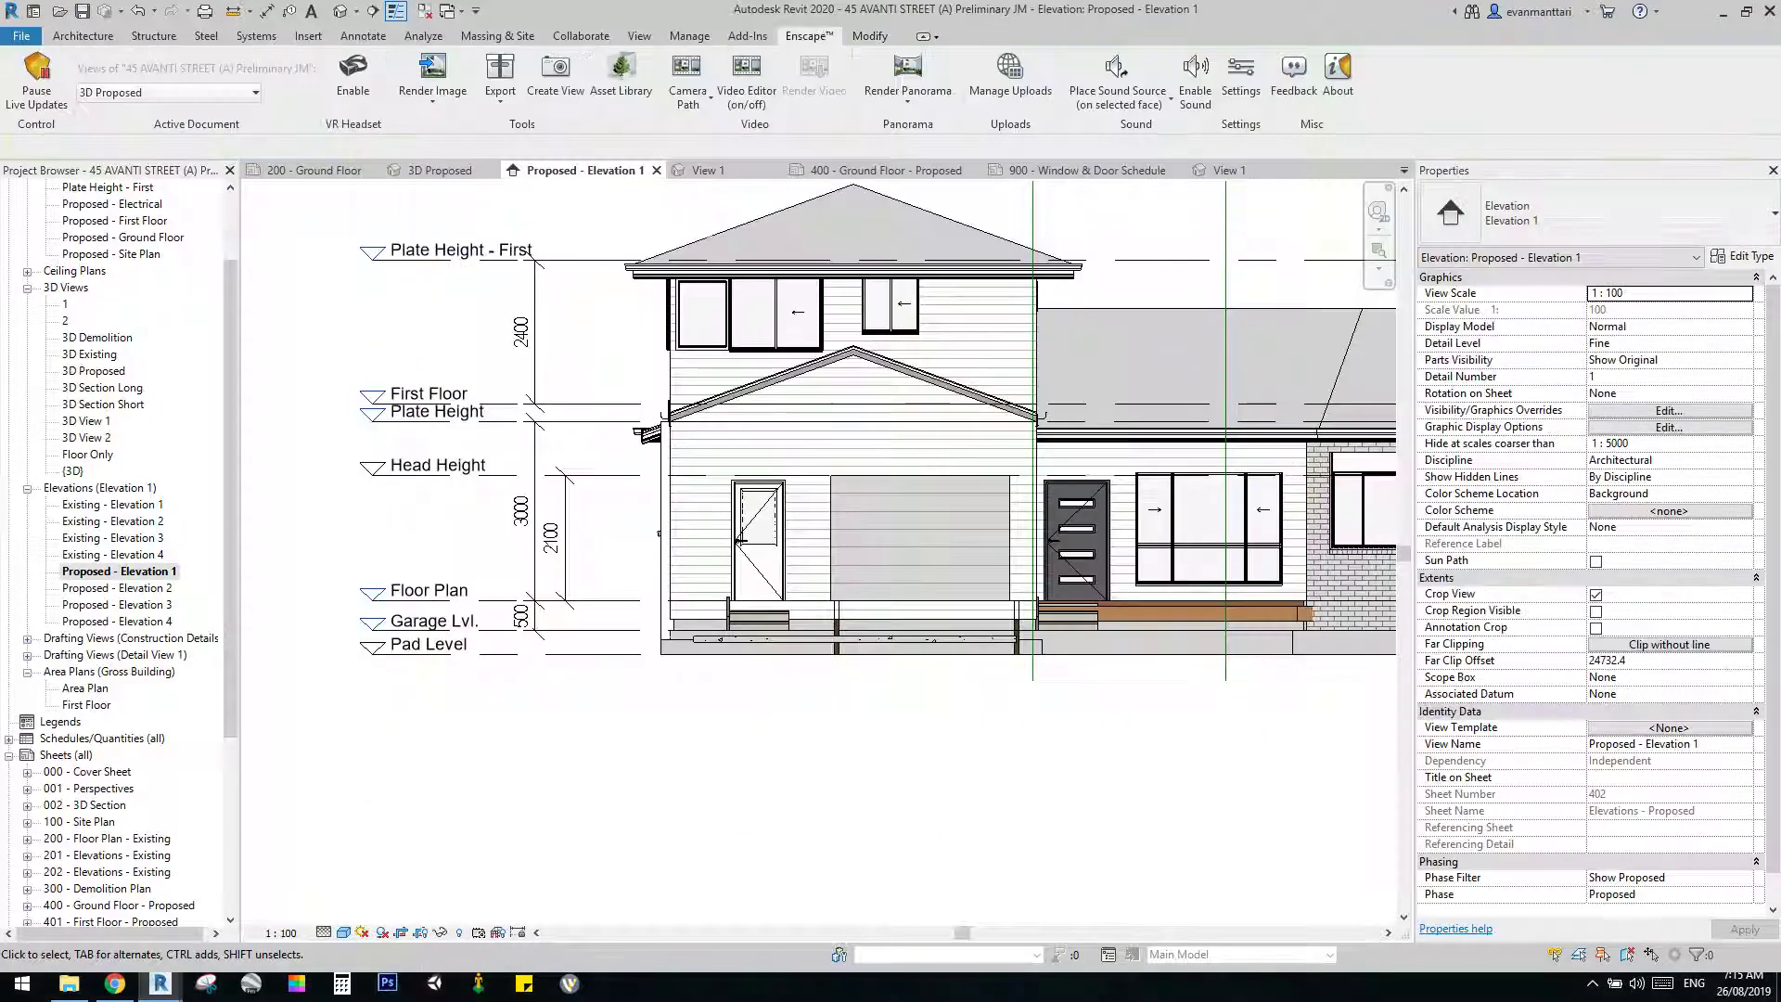
# In the 3D Proposed view, set Cut Above Window to 500 for the two 1200 x 2100 sliding windows in the front brick wall.
pyautogui.doubleClick(94, 372)
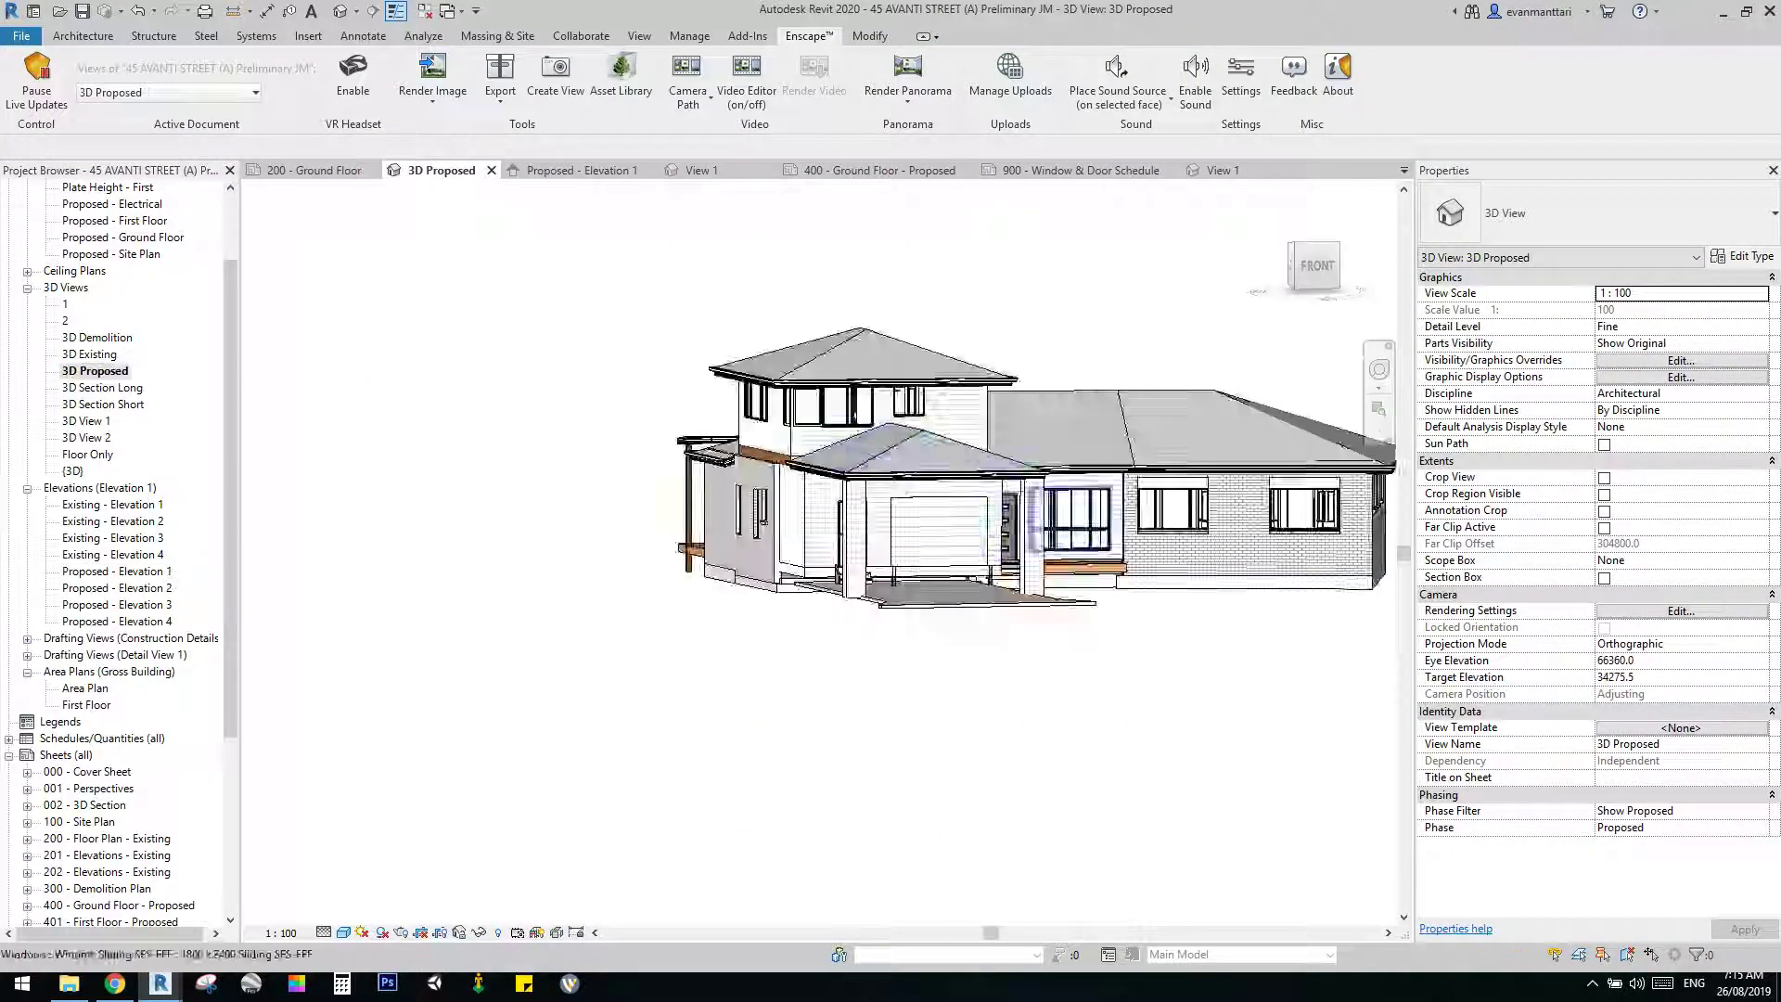
pyautogui.scroll(5, 1011, 515)
pyautogui.click(824, 478)
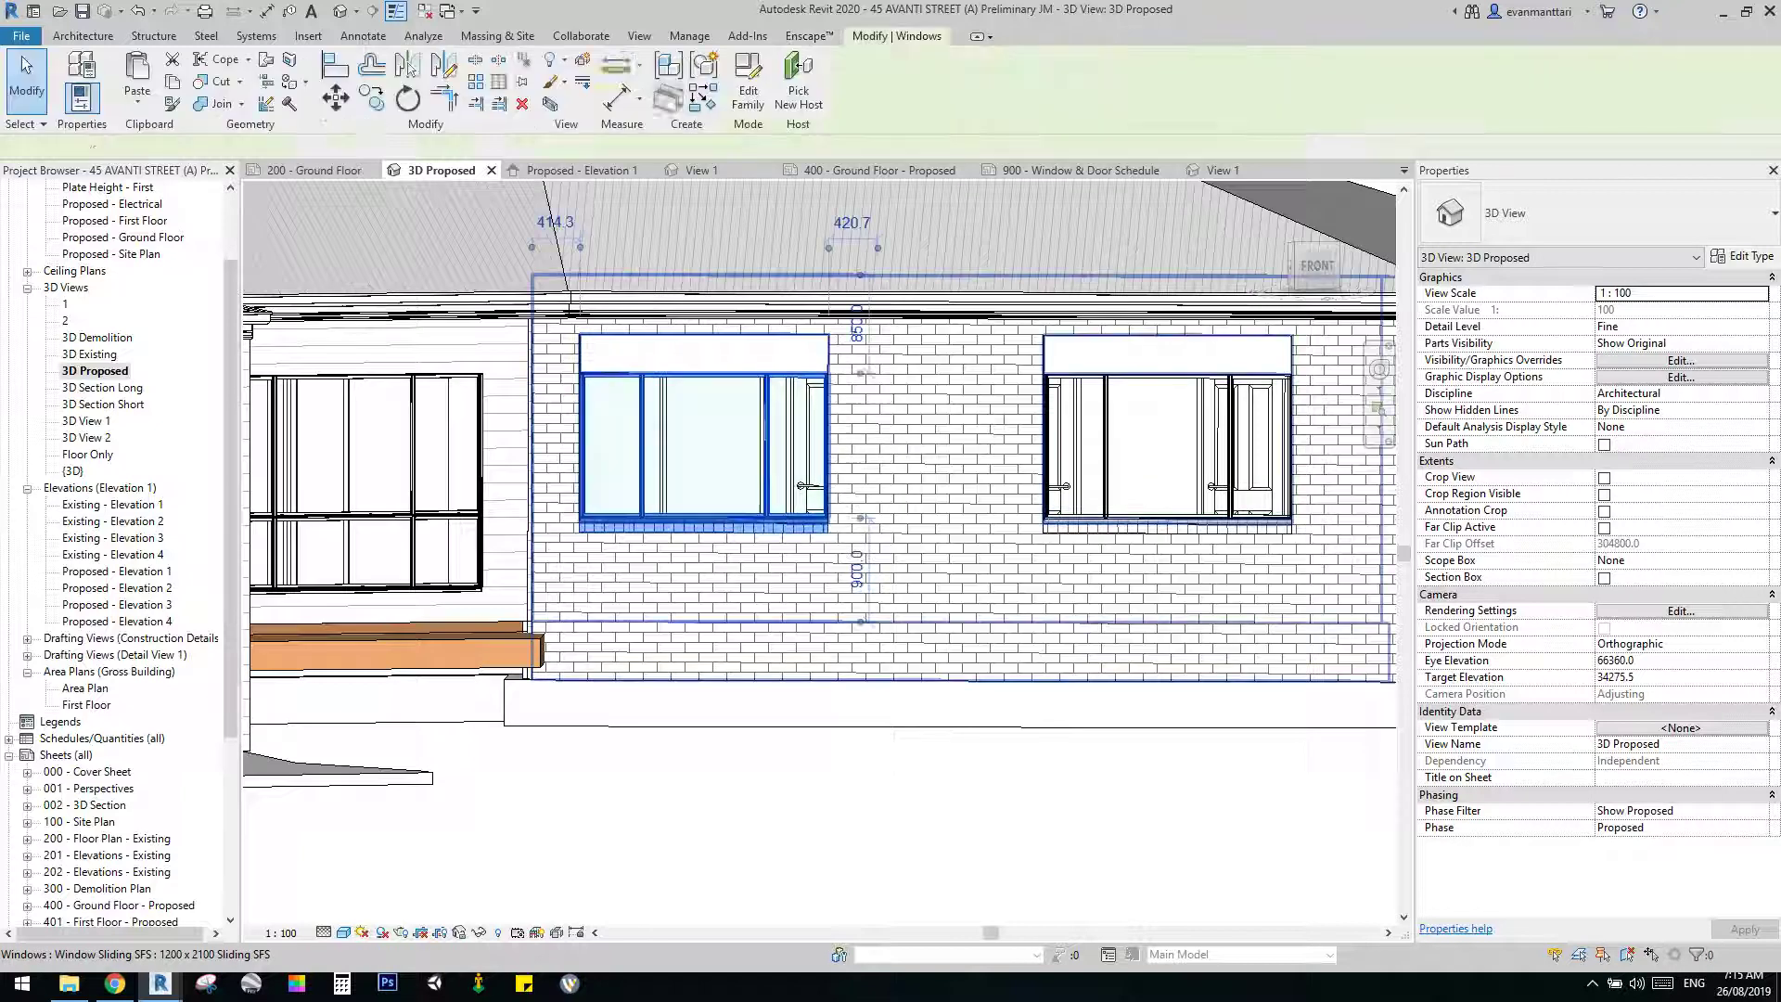
pyautogui.keyDown('ctrl'); pyautogui.click(1037, 513); pyautogui.keyUp('ctrl')
pyautogui.click(1055, 519)
pyautogui.keyDown('ctrl'); pyautogui.click(809, 522); pyautogui.keyUp('ctrl')
pyautogui.scroll(-1, 803, 529)
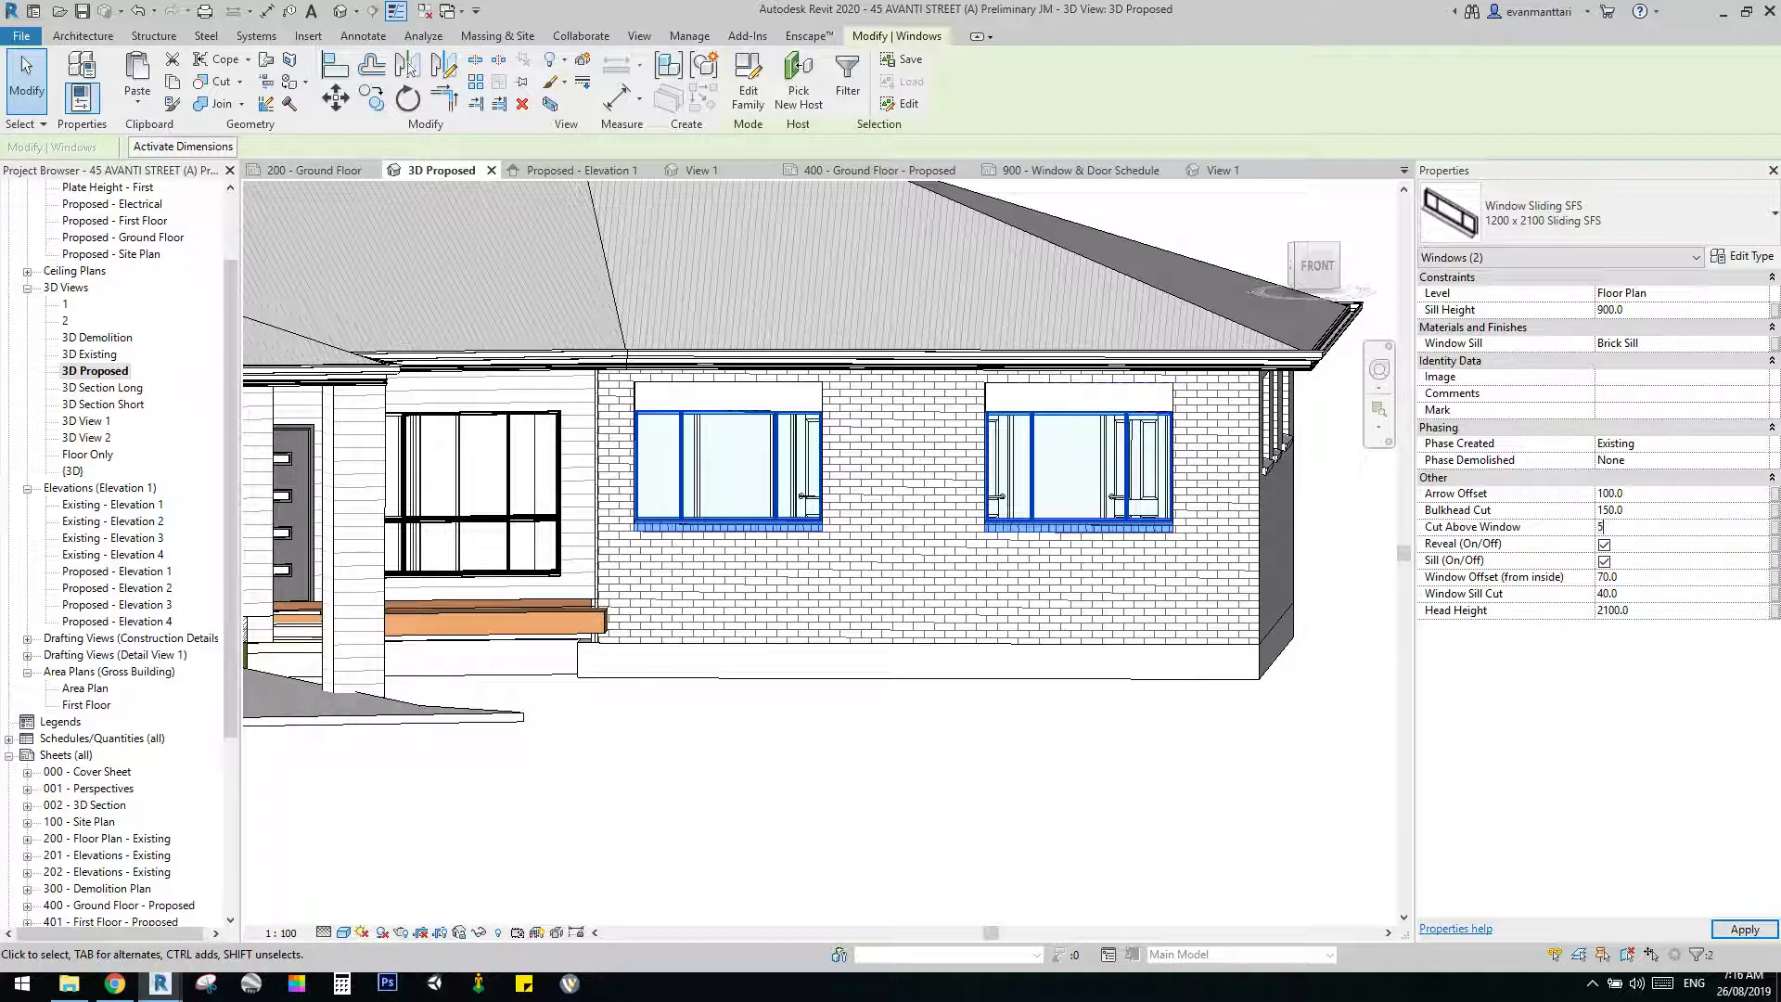
pyautogui.press('Return')
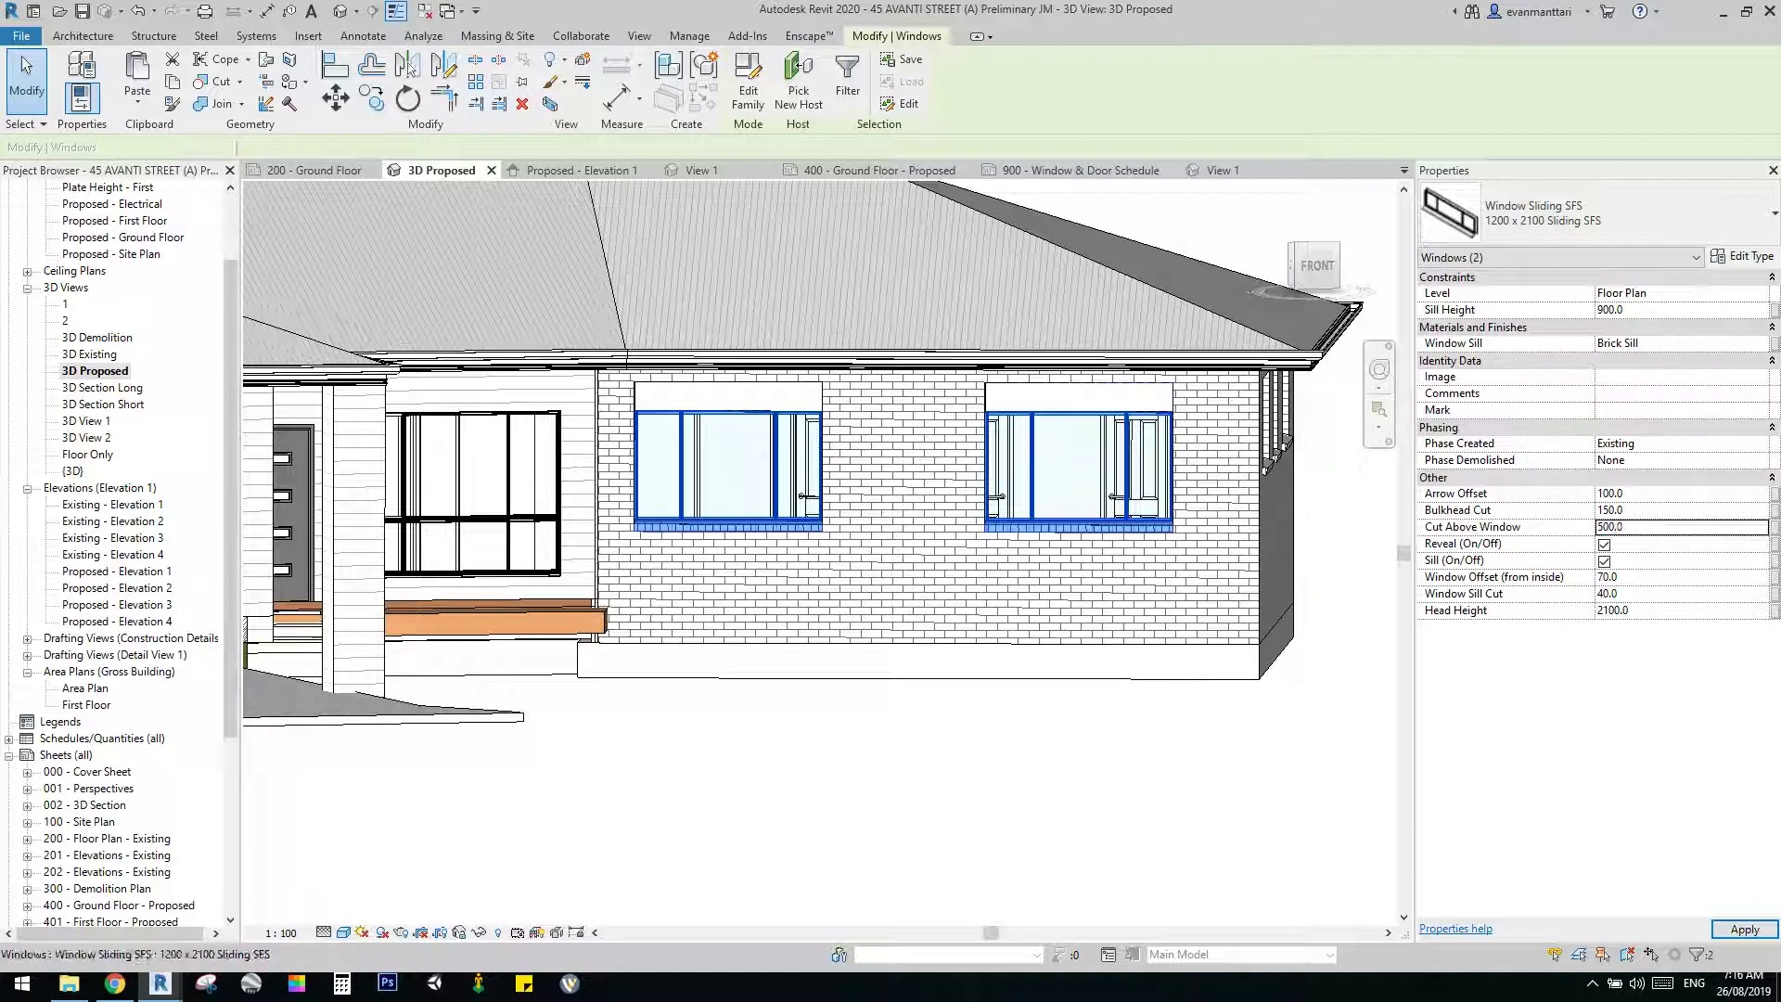
# Set Cut Above Window of the two selected front brick-wall windows to 640.
pyautogui.keyDown('shift'); pyautogui.moveTo(1104, 417); pyautogui.dragTo(1044, 352, button='middle'); pyautogui.keyUp('shift')
pyautogui.scroll(1, 1014, 375)
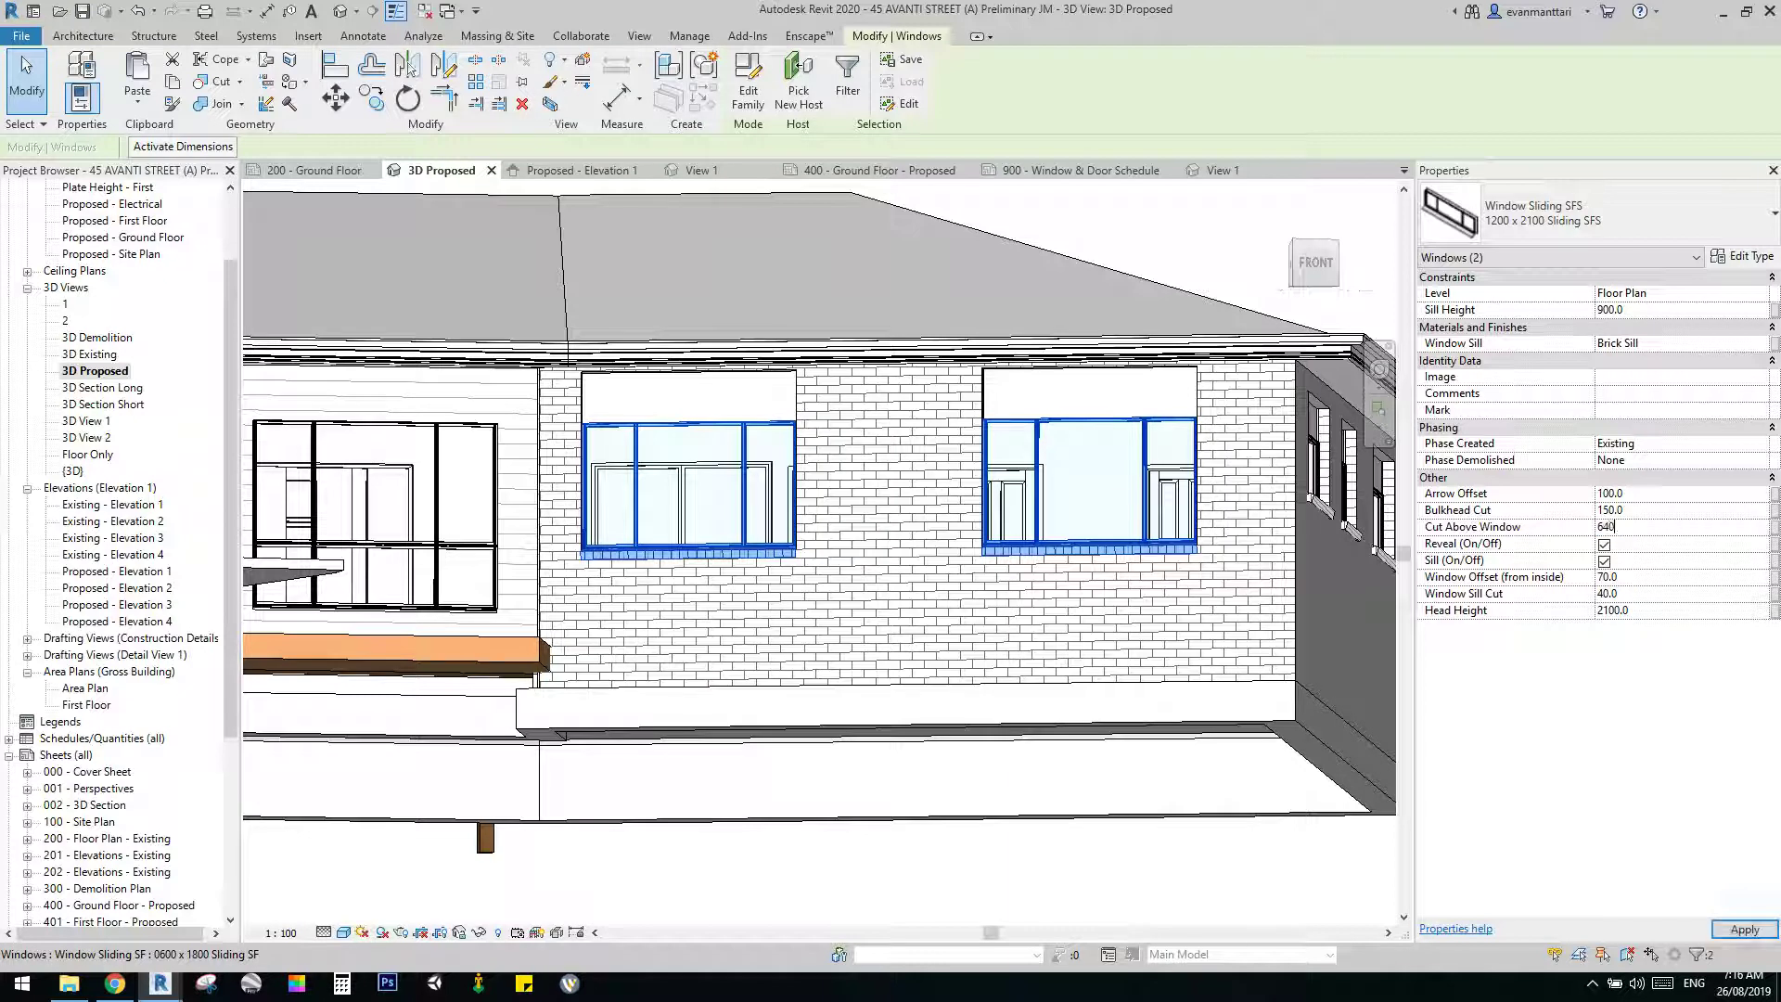
pyautogui.press('Return')
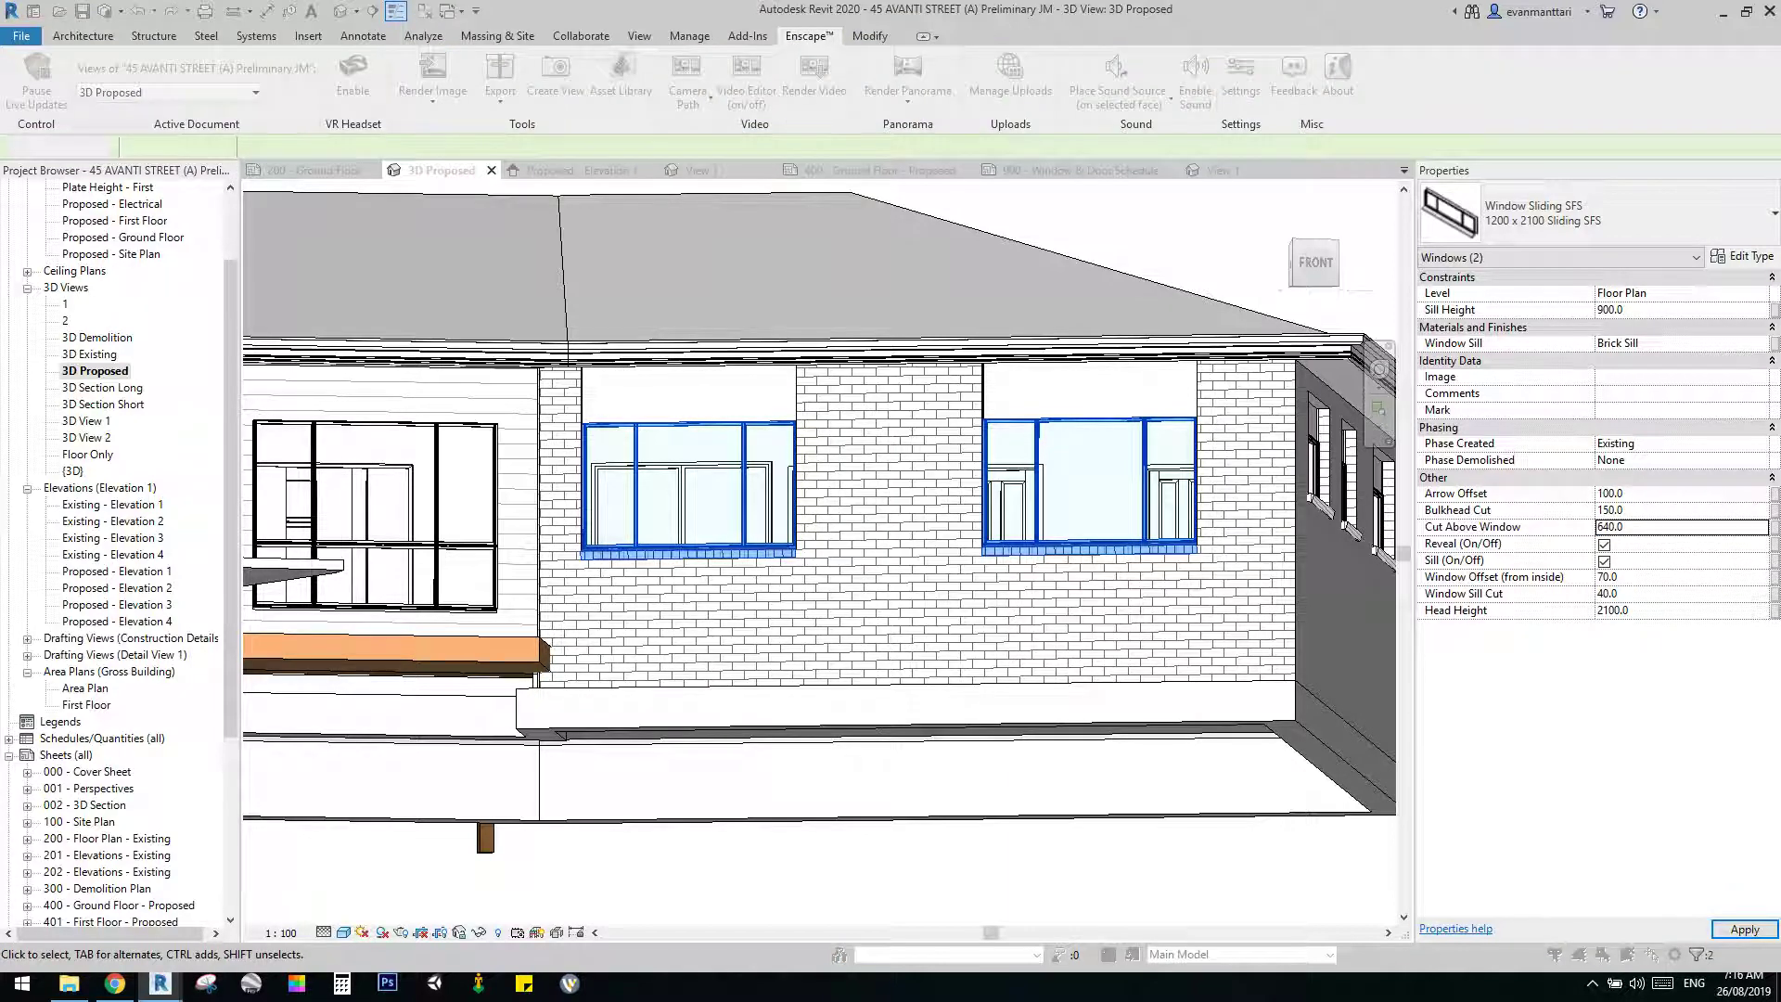
# Set Cut Above Window of all three sliding windows in the side brick wall to 640.
pyautogui.moveTo(1325, 459); pyautogui.dragTo(858, 482, button='middle')
pyautogui.click(898, 500)
pyautogui.click(972, 500)
pyautogui.keyDown('ctrl'); pyautogui.click(1056, 500); pyautogui.keyUp('ctrl')
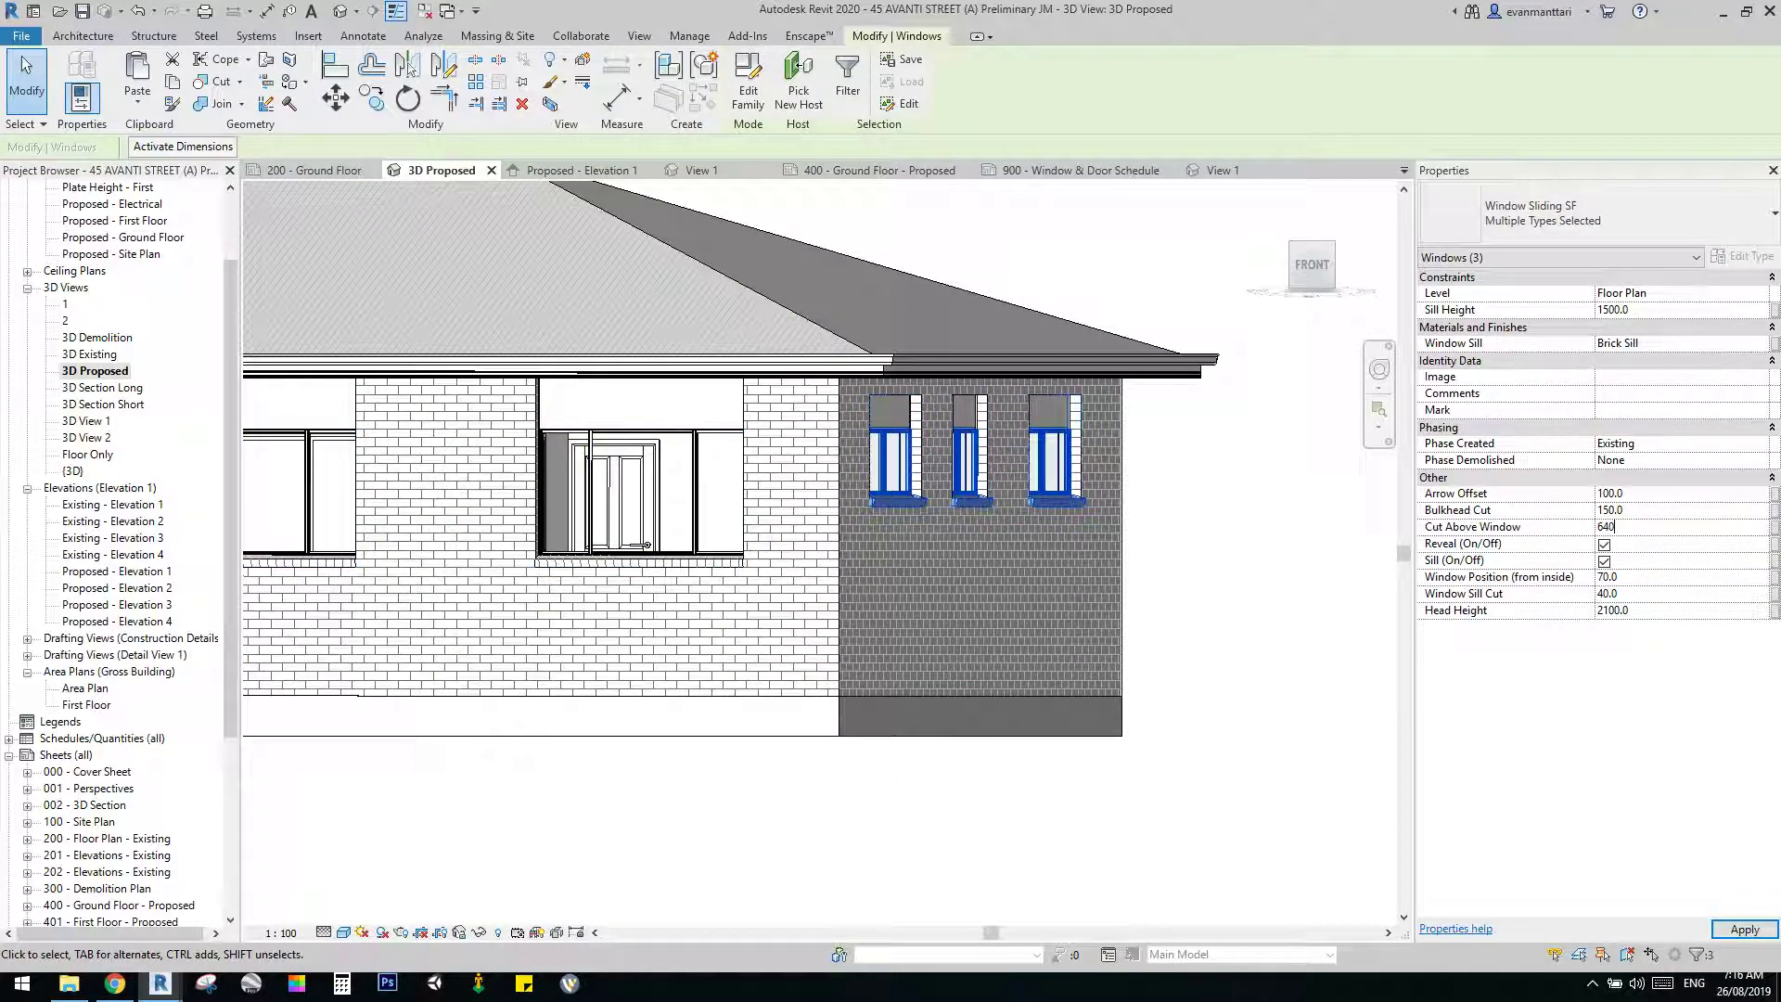
pyautogui.press('Return')
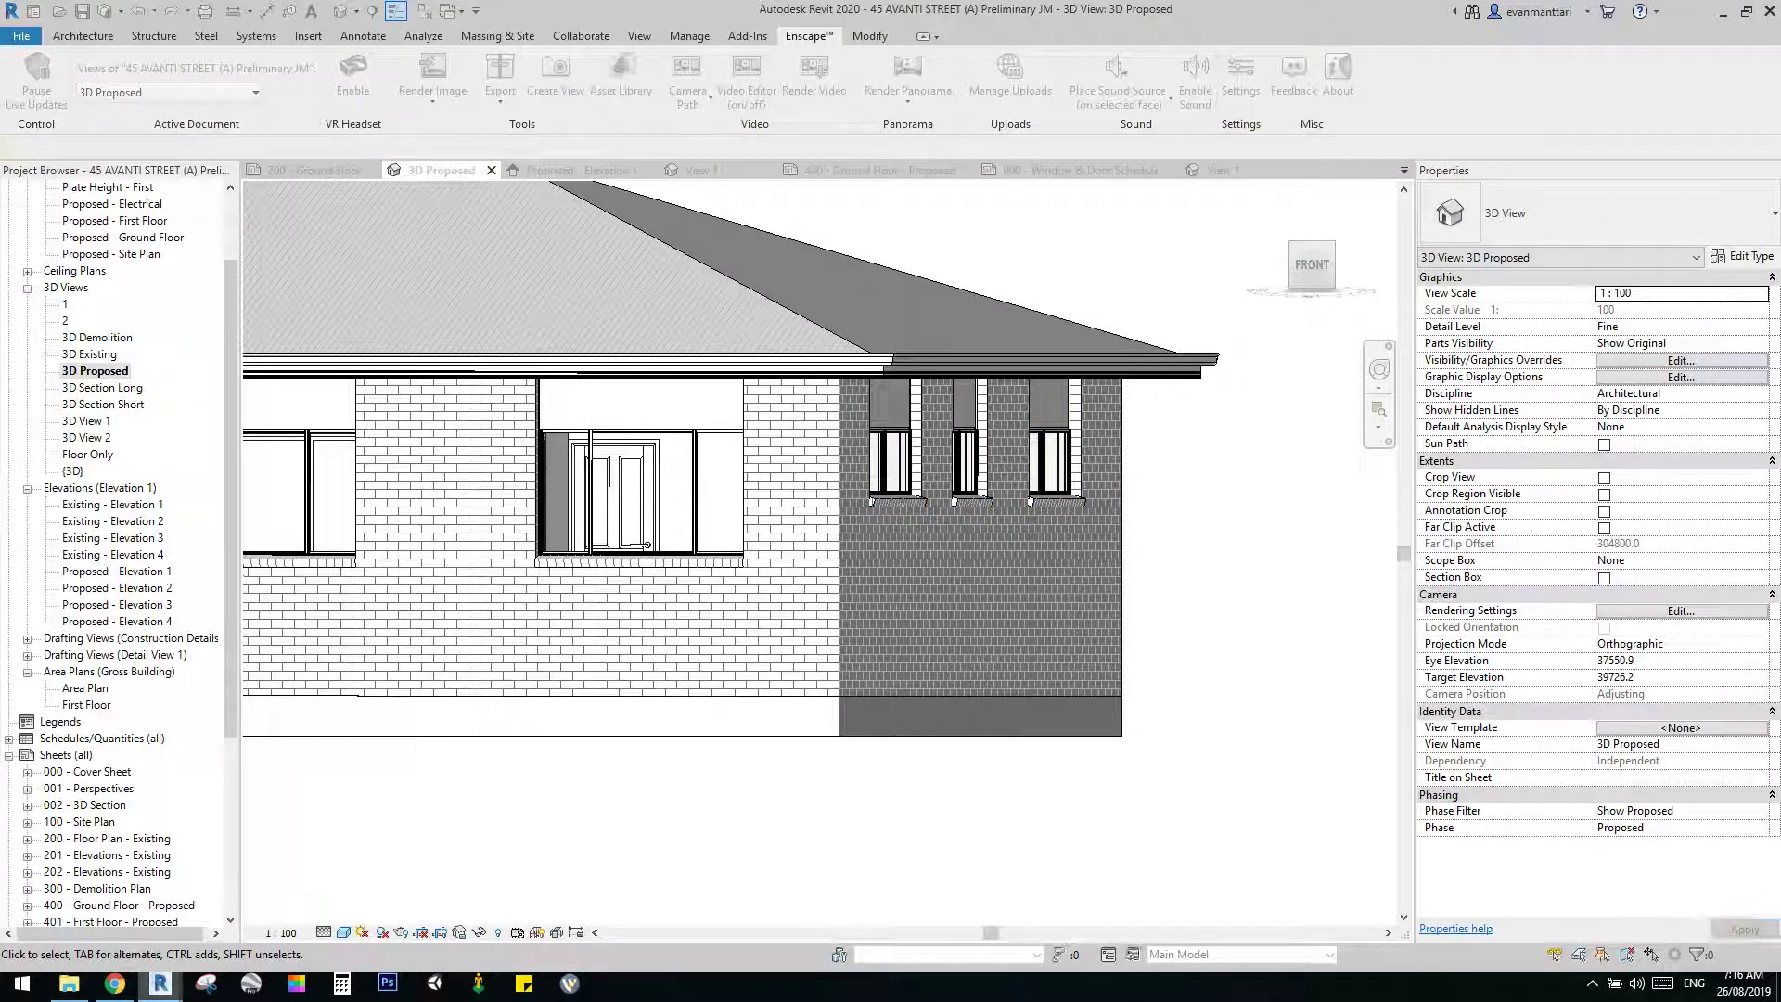
# Switch to the Enscape render and examine how the window openings meet the eaves on the front and side walls.
pyautogui.moveTo(161, 983)
pyautogui.click(289, 904)
pyautogui.press('w')
pyautogui.press('d')
pyautogui.press('s')
# Examine the wall cuts above the windows in Proposed - Elevation 2, Proposed - Elevation 1 and Proposed - Elevation 3.
pyautogui.doubleClick(119, 588)
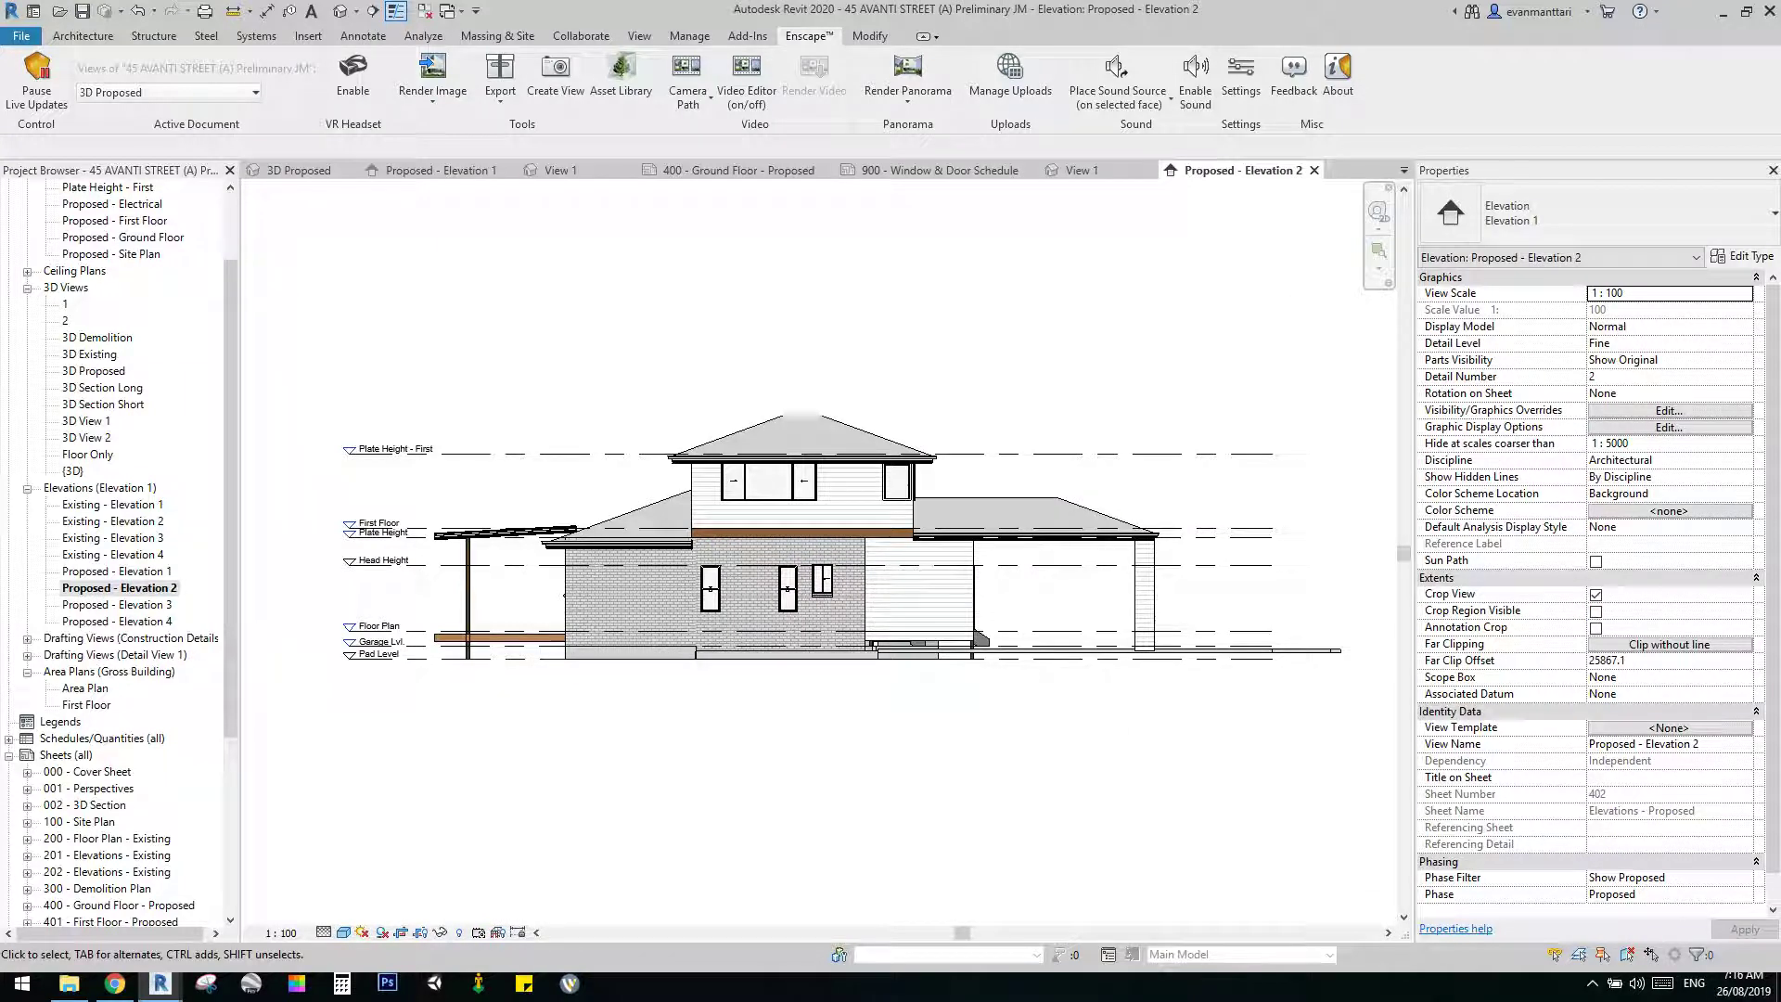
pyautogui.doubleClick(119, 572)
pyautogui.moveTo(1299, 598); pyautogui.dragTo(932, 582, button='middle')
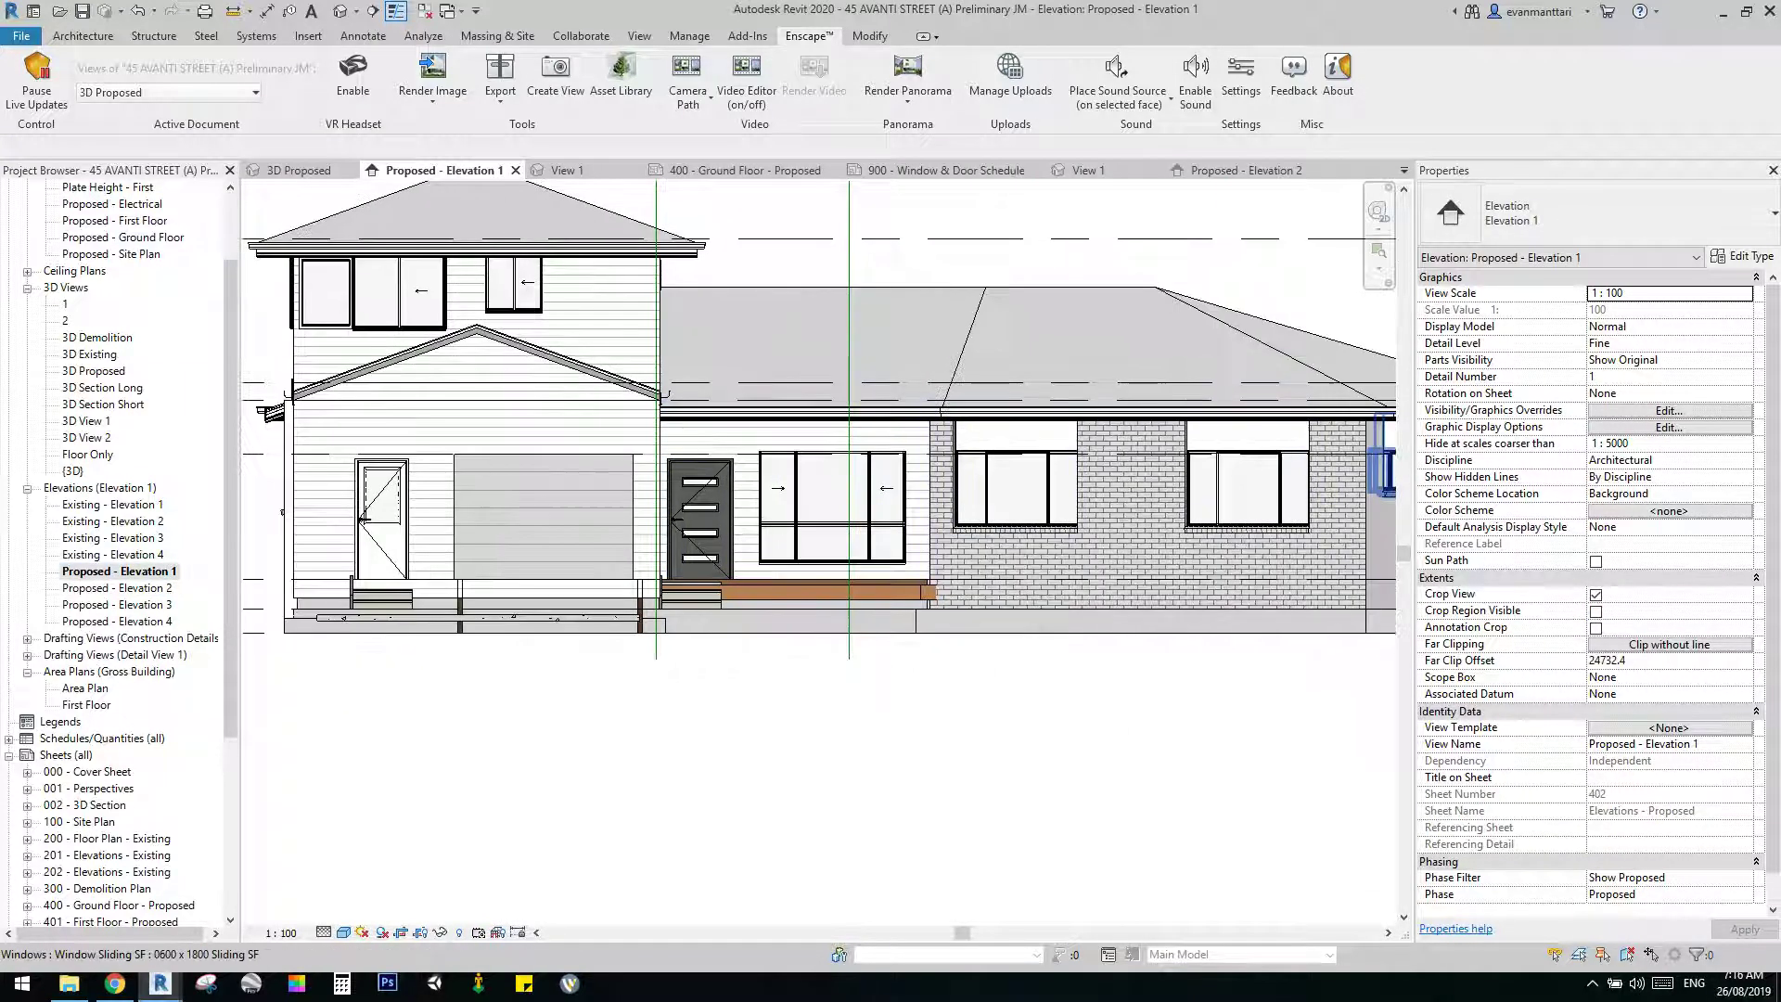
pyautogui.scroll(1, 1254, 487)
pyautogui.moveTo(1254, 487); pyautogui.dragTo(932, 476, button='middle')
pyautogui.scroll(2, 1085, 473)
pyautogui.moveTo(1085, 473); pyautogui.dragTo(975, 471, button='middle')
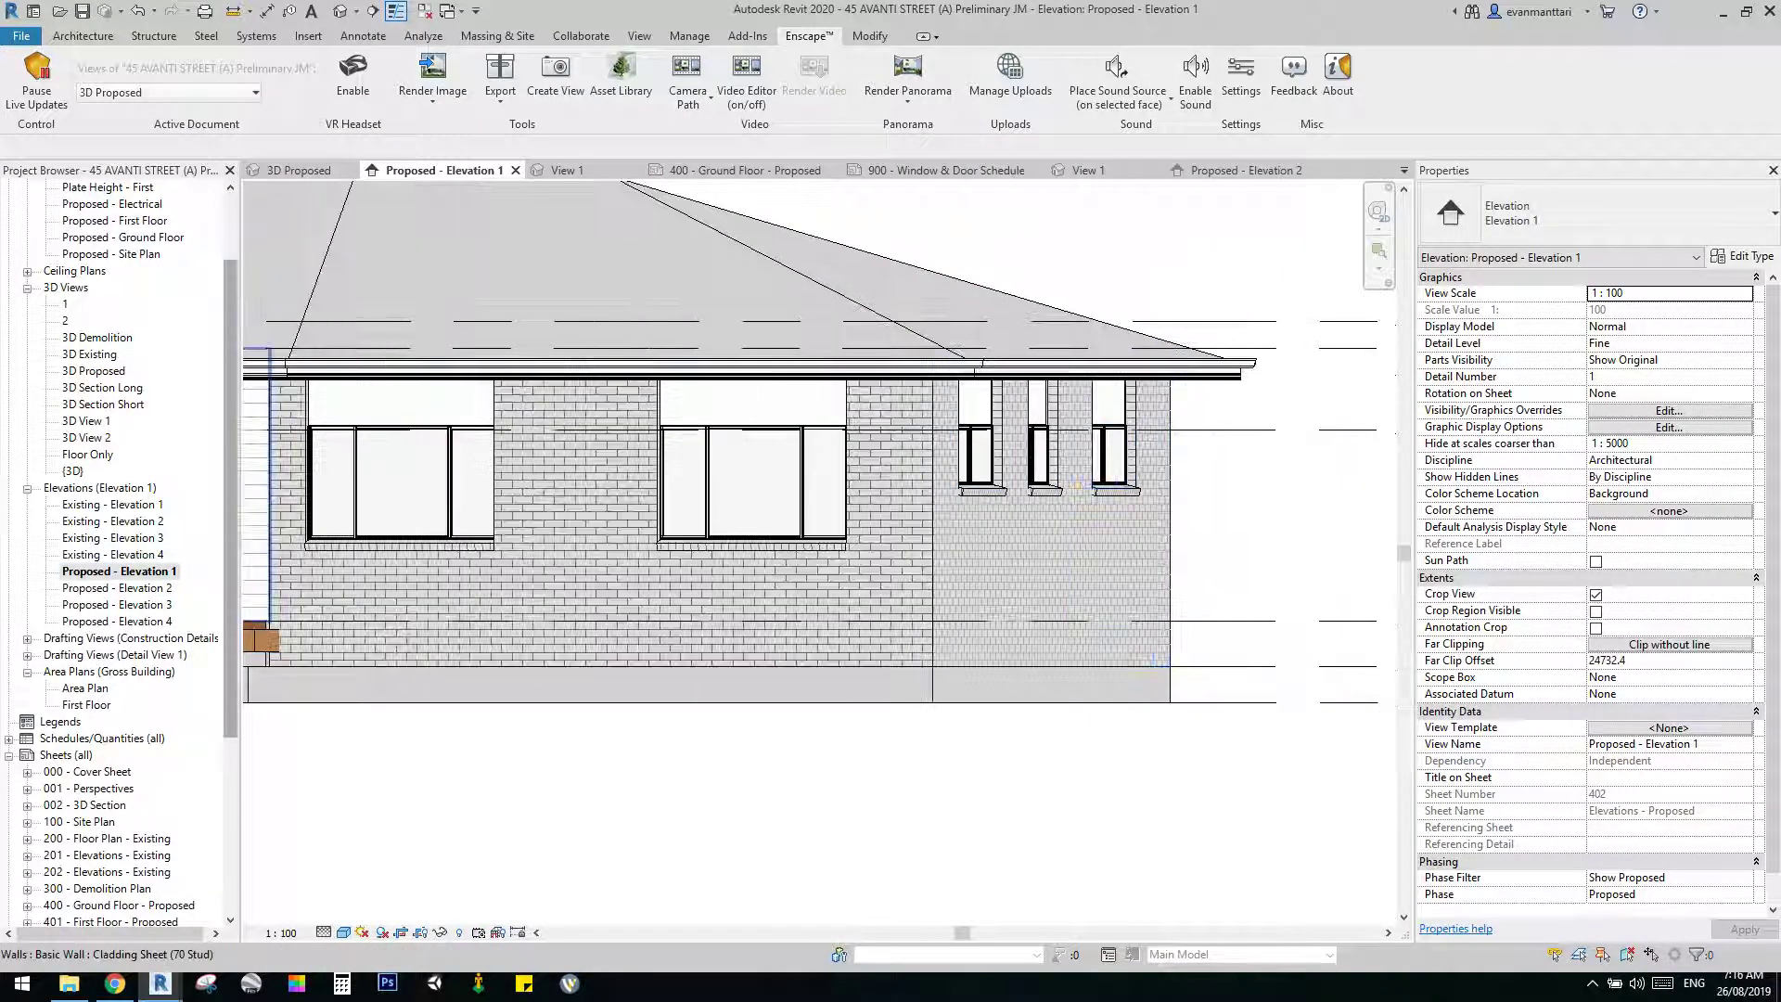
pyautogui.doubleClick(119, 605)
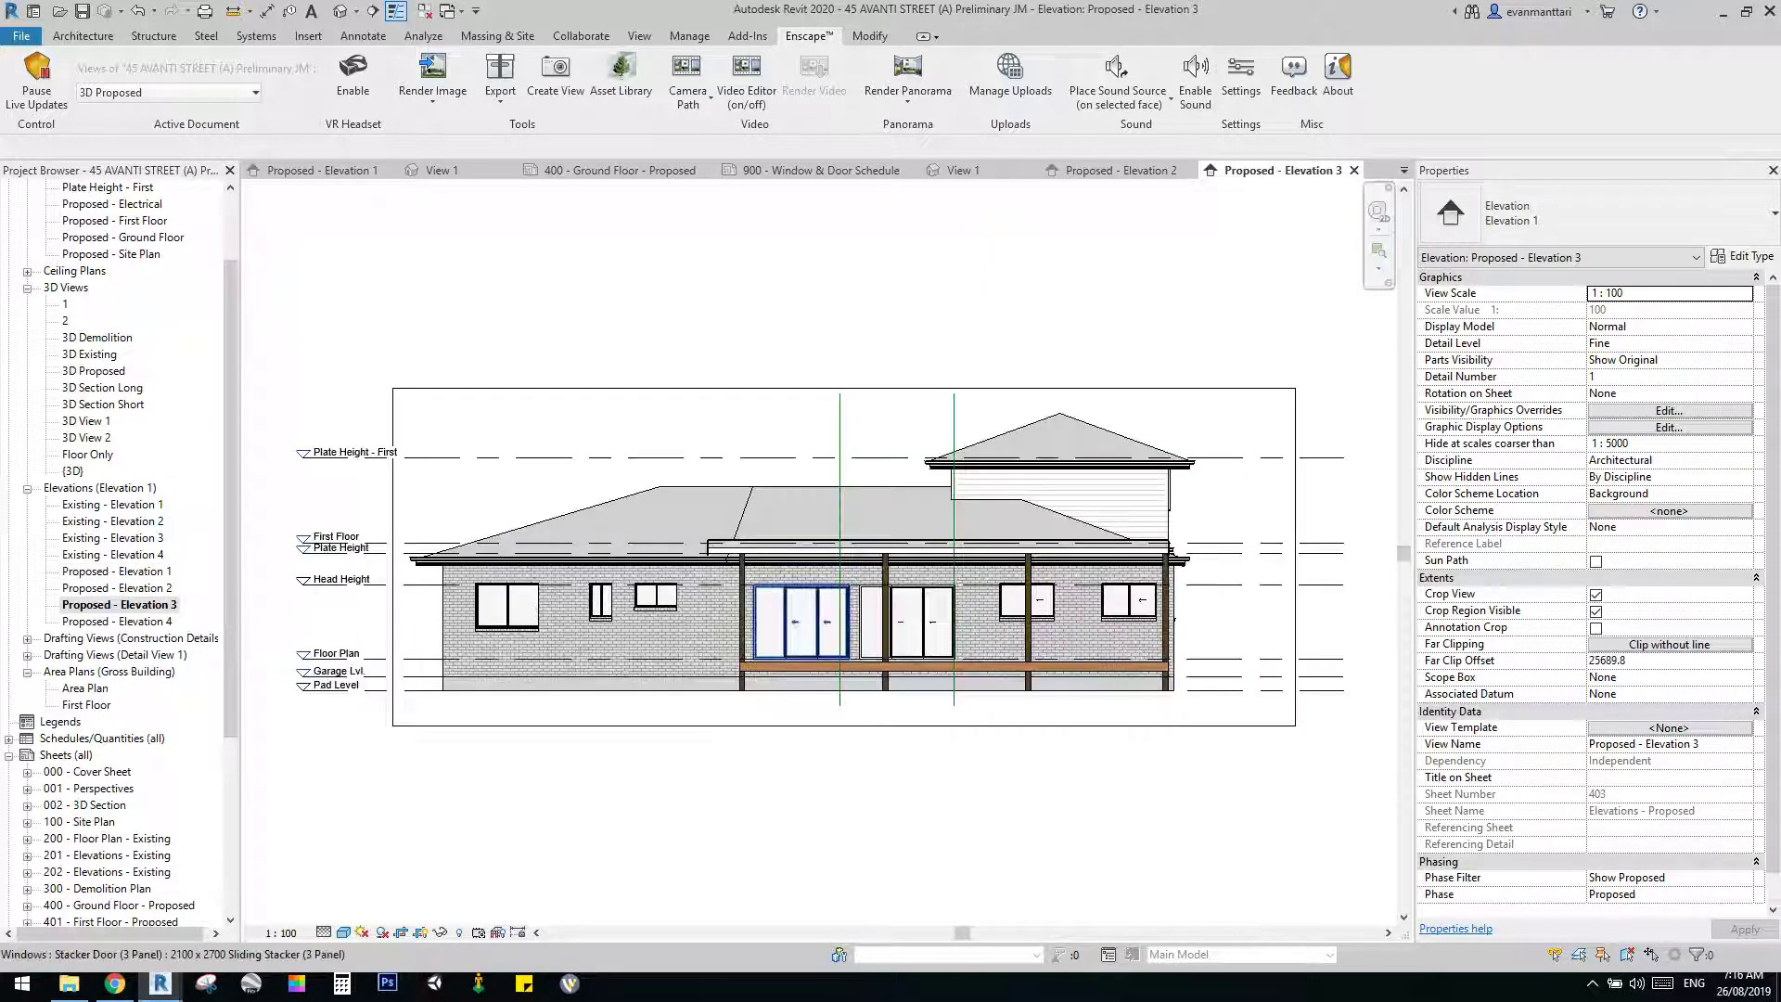
pyautogui.scroll(2, 497, 575)
pyautogui.moveTo(723, 631)
pyautogui.mouseDown(button='middle')
pyautogui.moveTo(418, 631)
pyautogui.moveTo(588, 631)
pyautogui.mouseUp(button='middle')
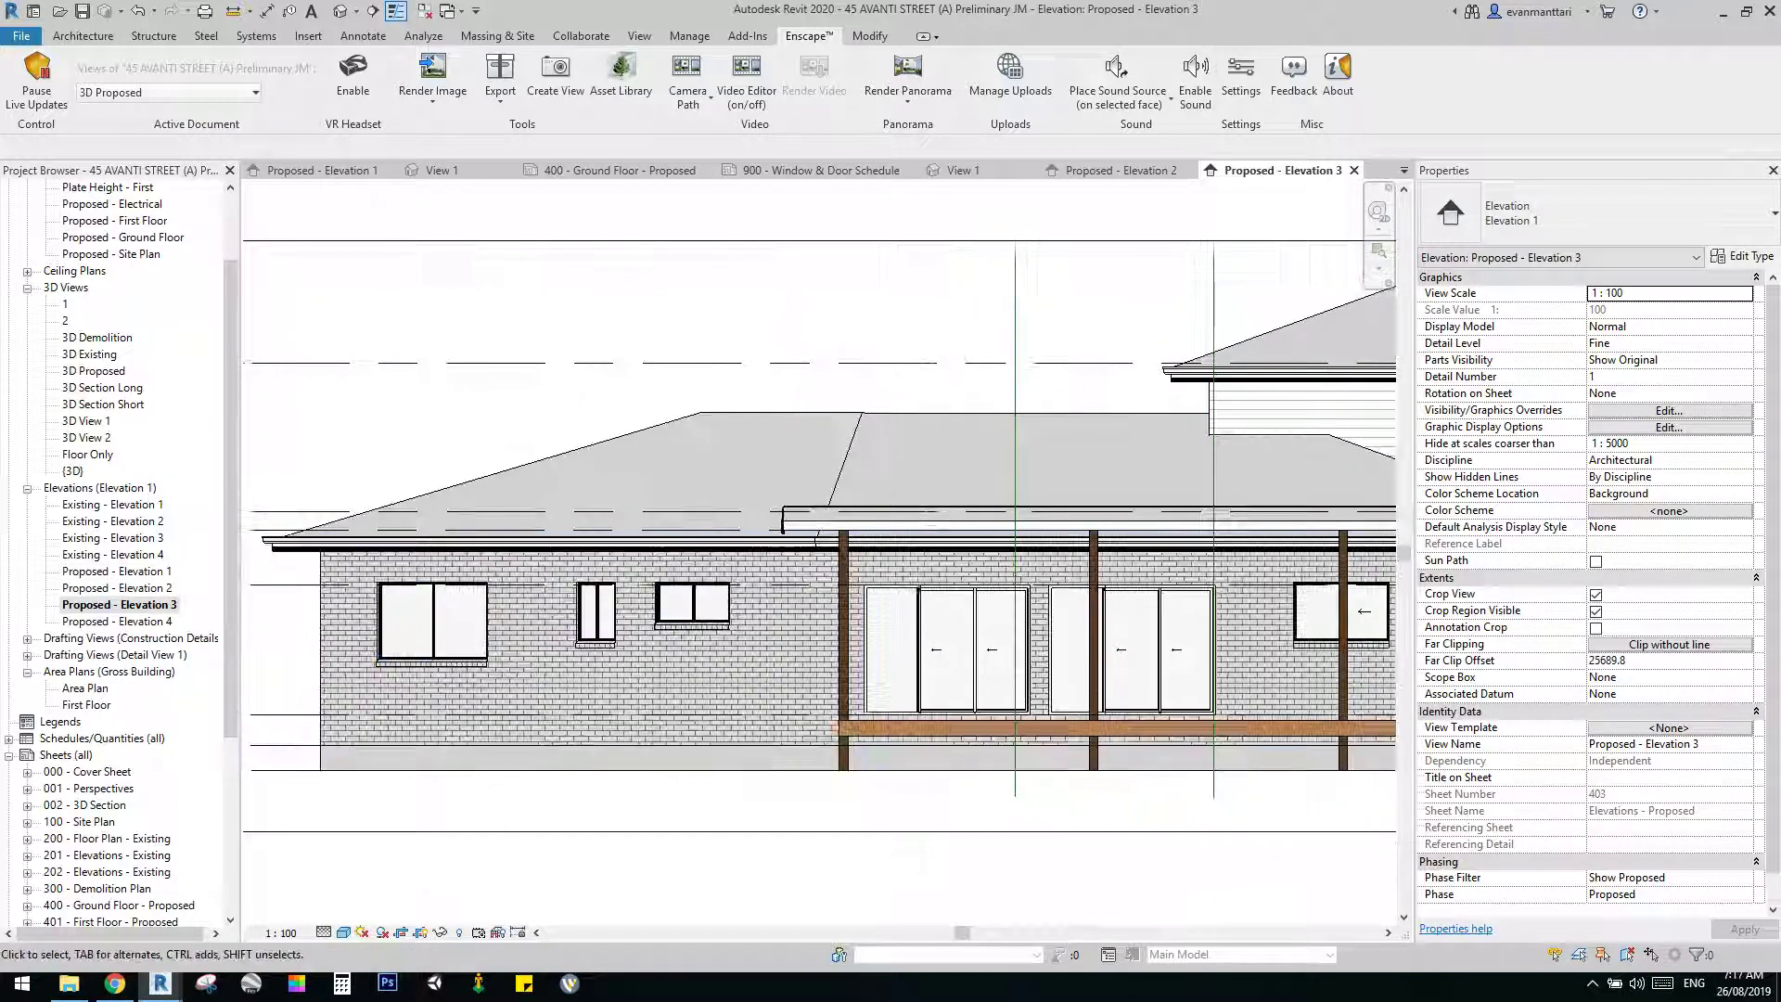
# In Proposed - Elevation 4, set Cut Above Window of the leftmost 0600 x 1800 sliding window in the brick wall to 340.
pyautogui.doubleClick(119, 622)
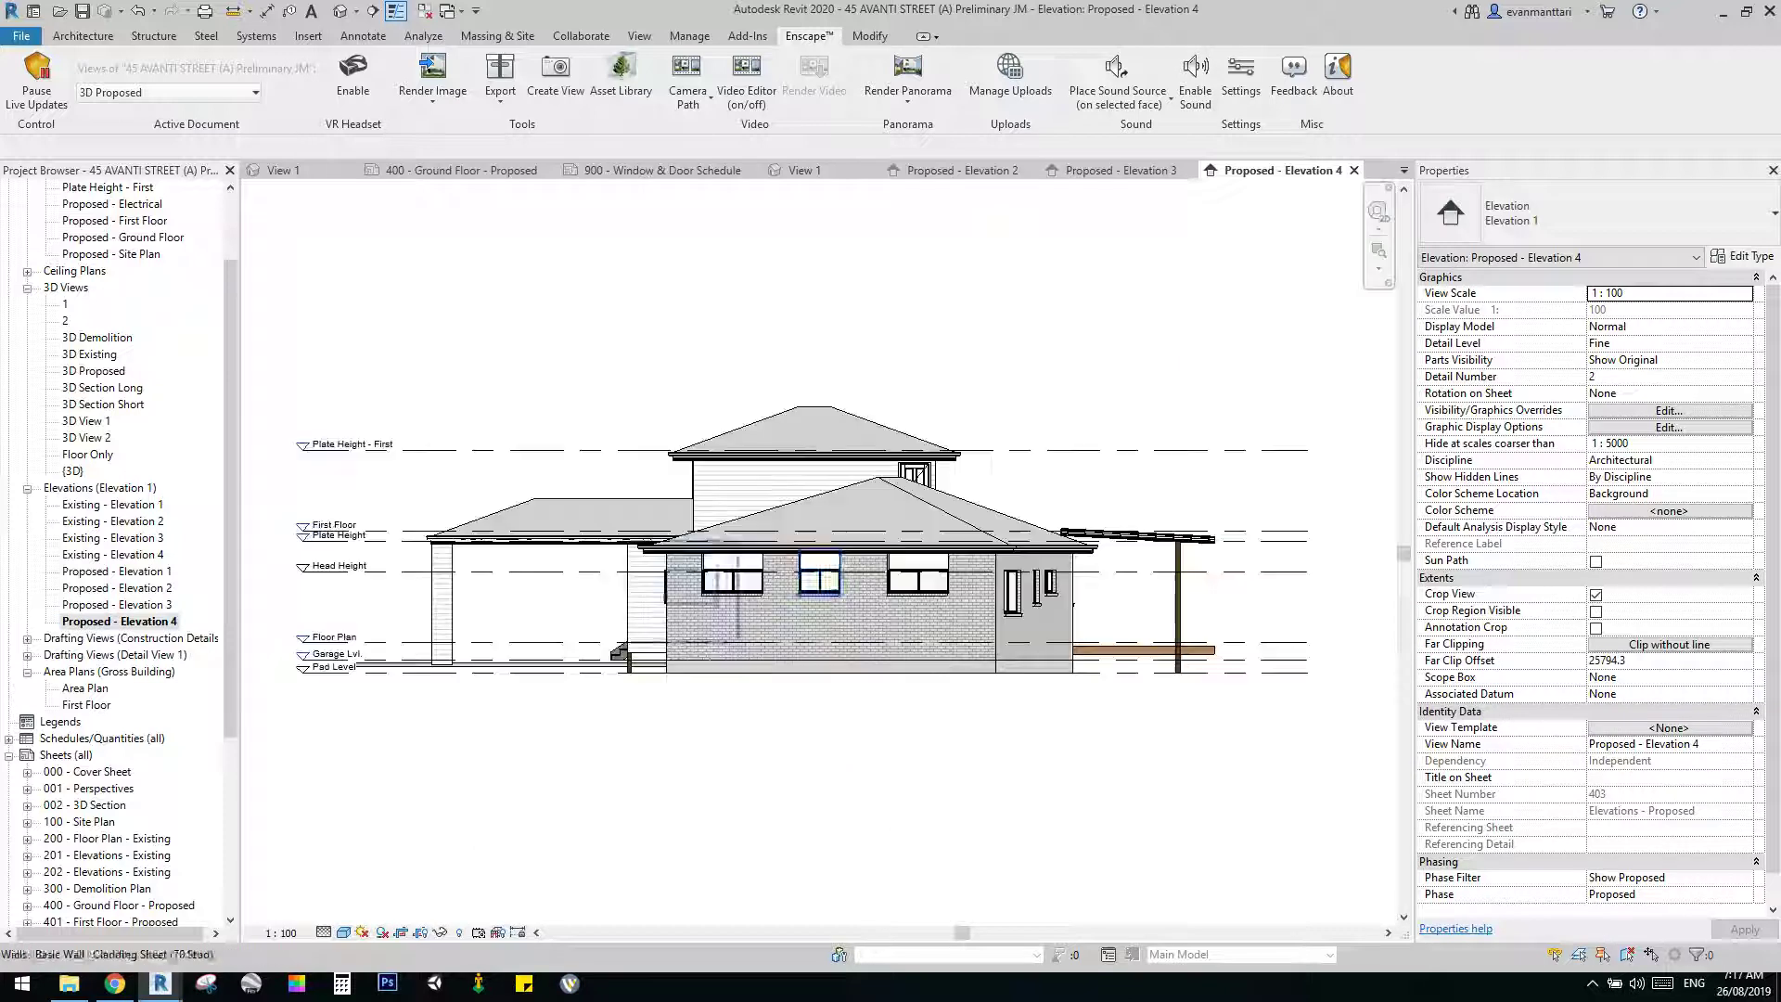
pyautogui.scroll(5, 872, 603)
pyautogui.moveTo(789, 661); pyautogui.dragTo(929, 588, button='middle')
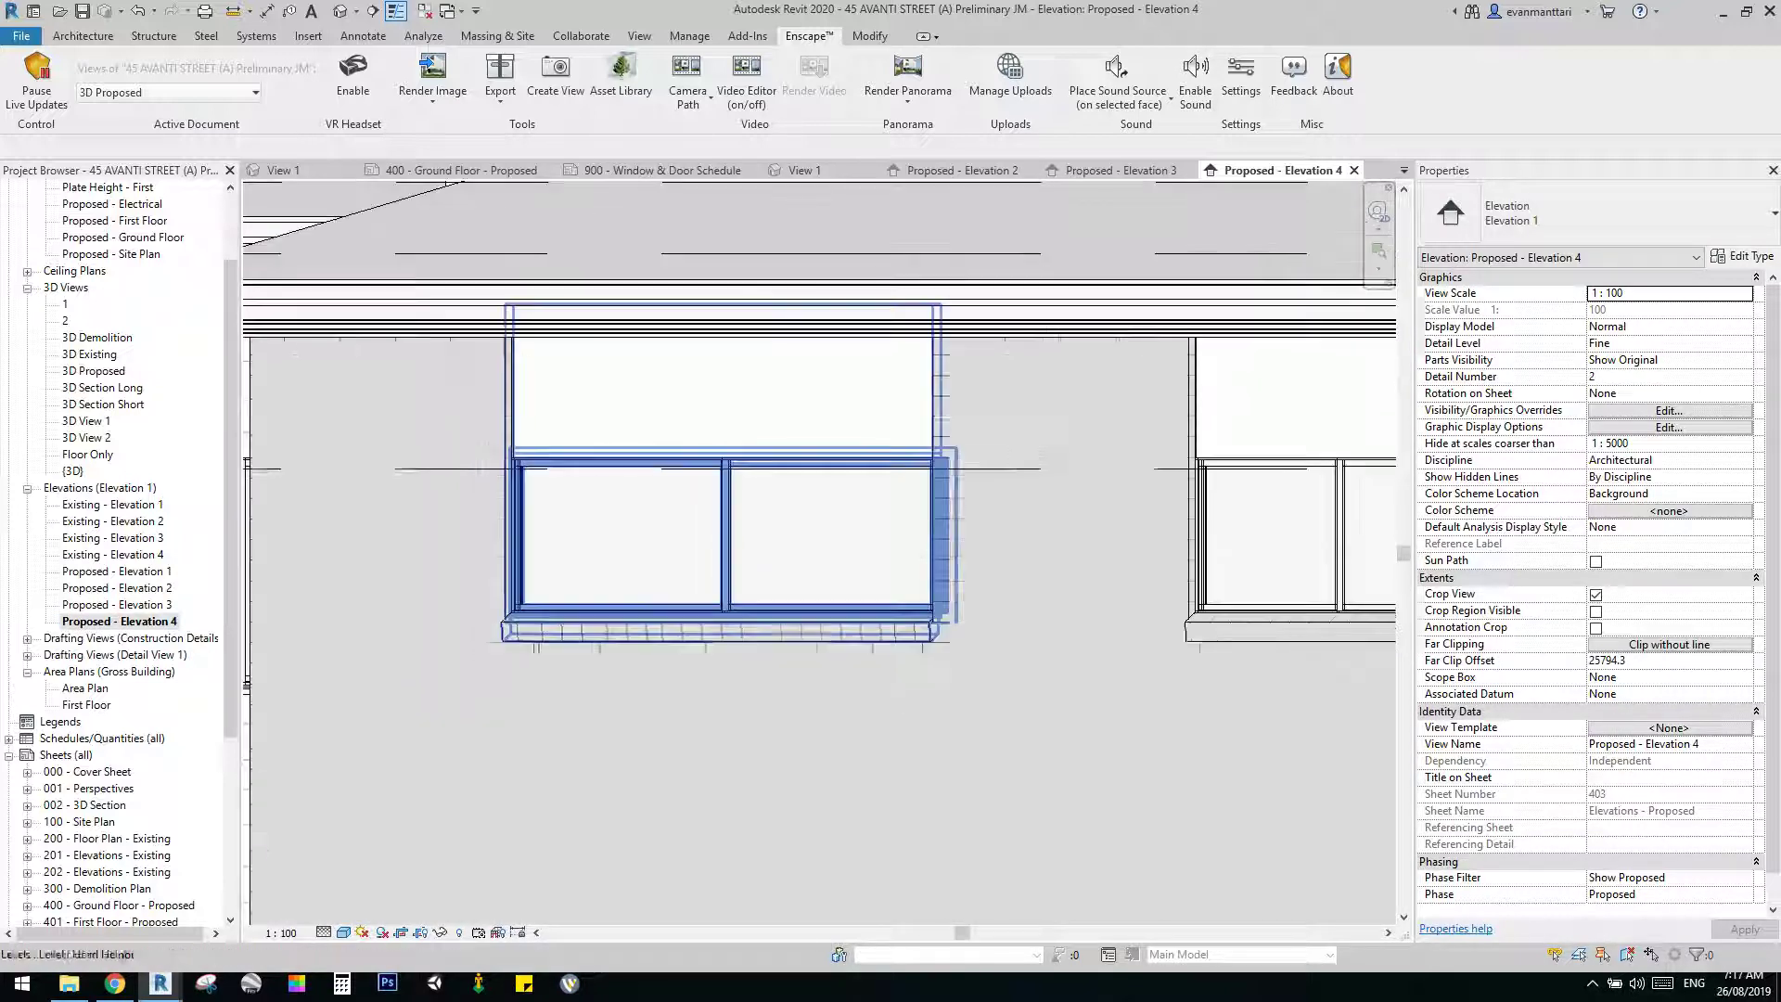
pyautogui.click(930, 590)
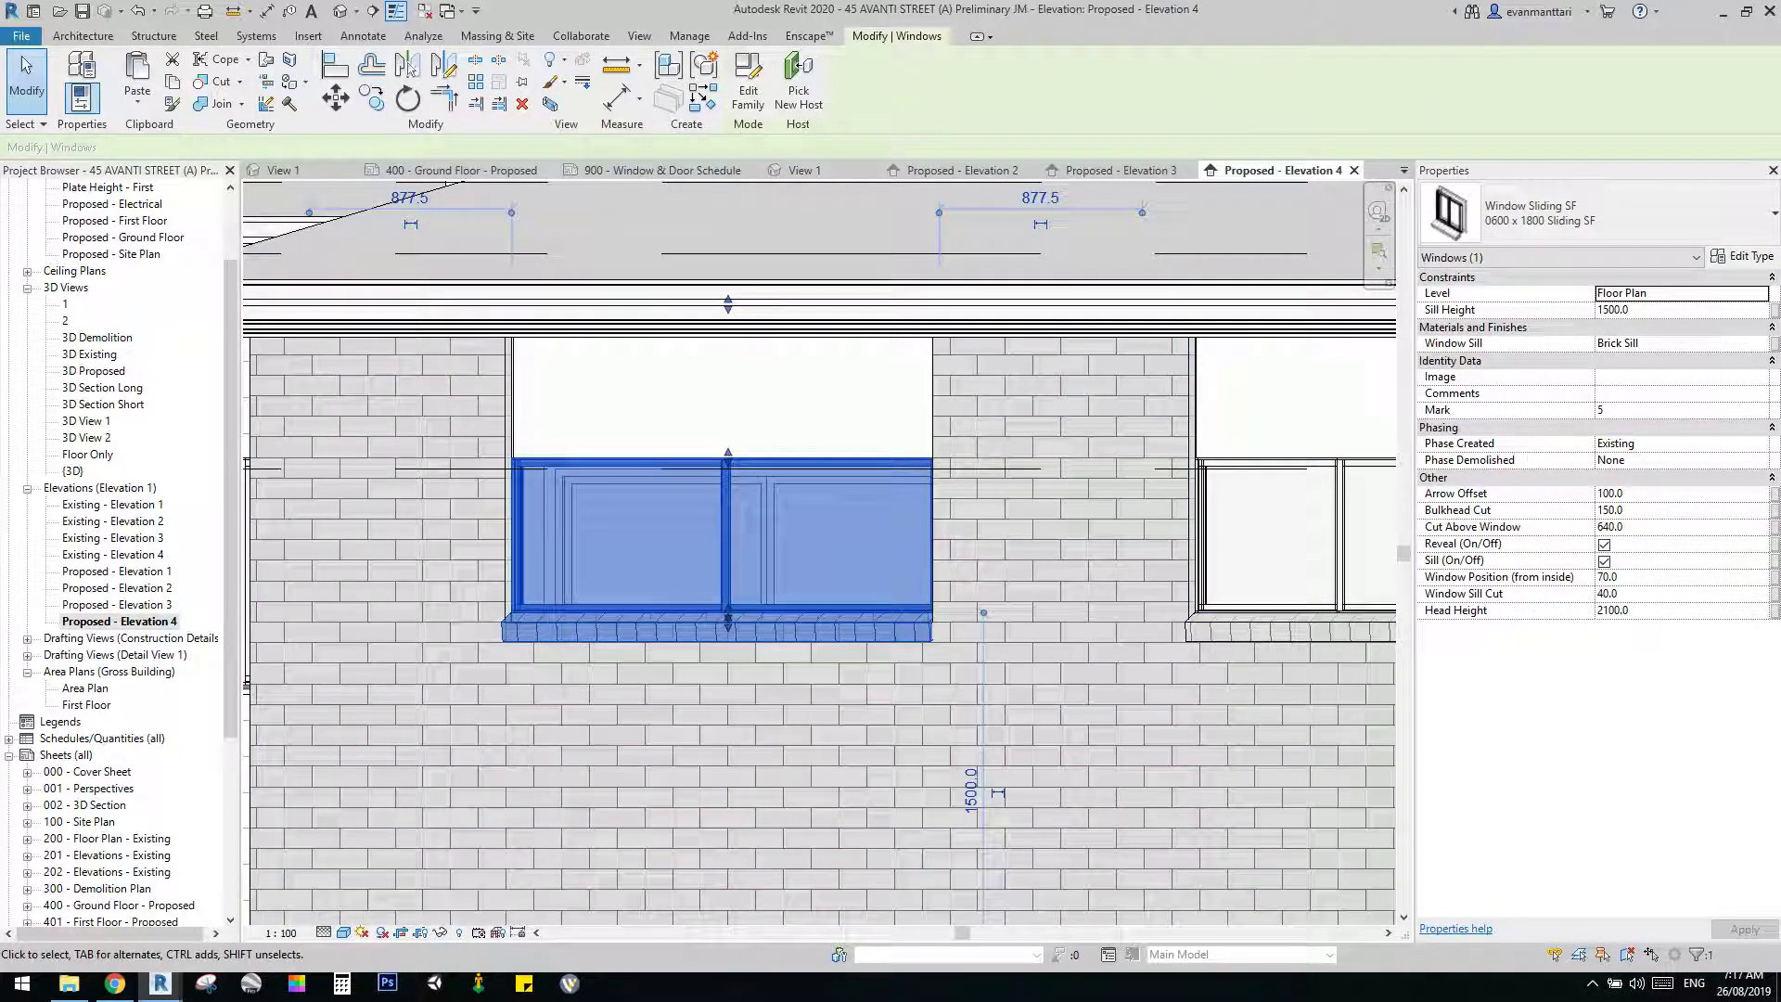
pyautogui.click(1625, 527)
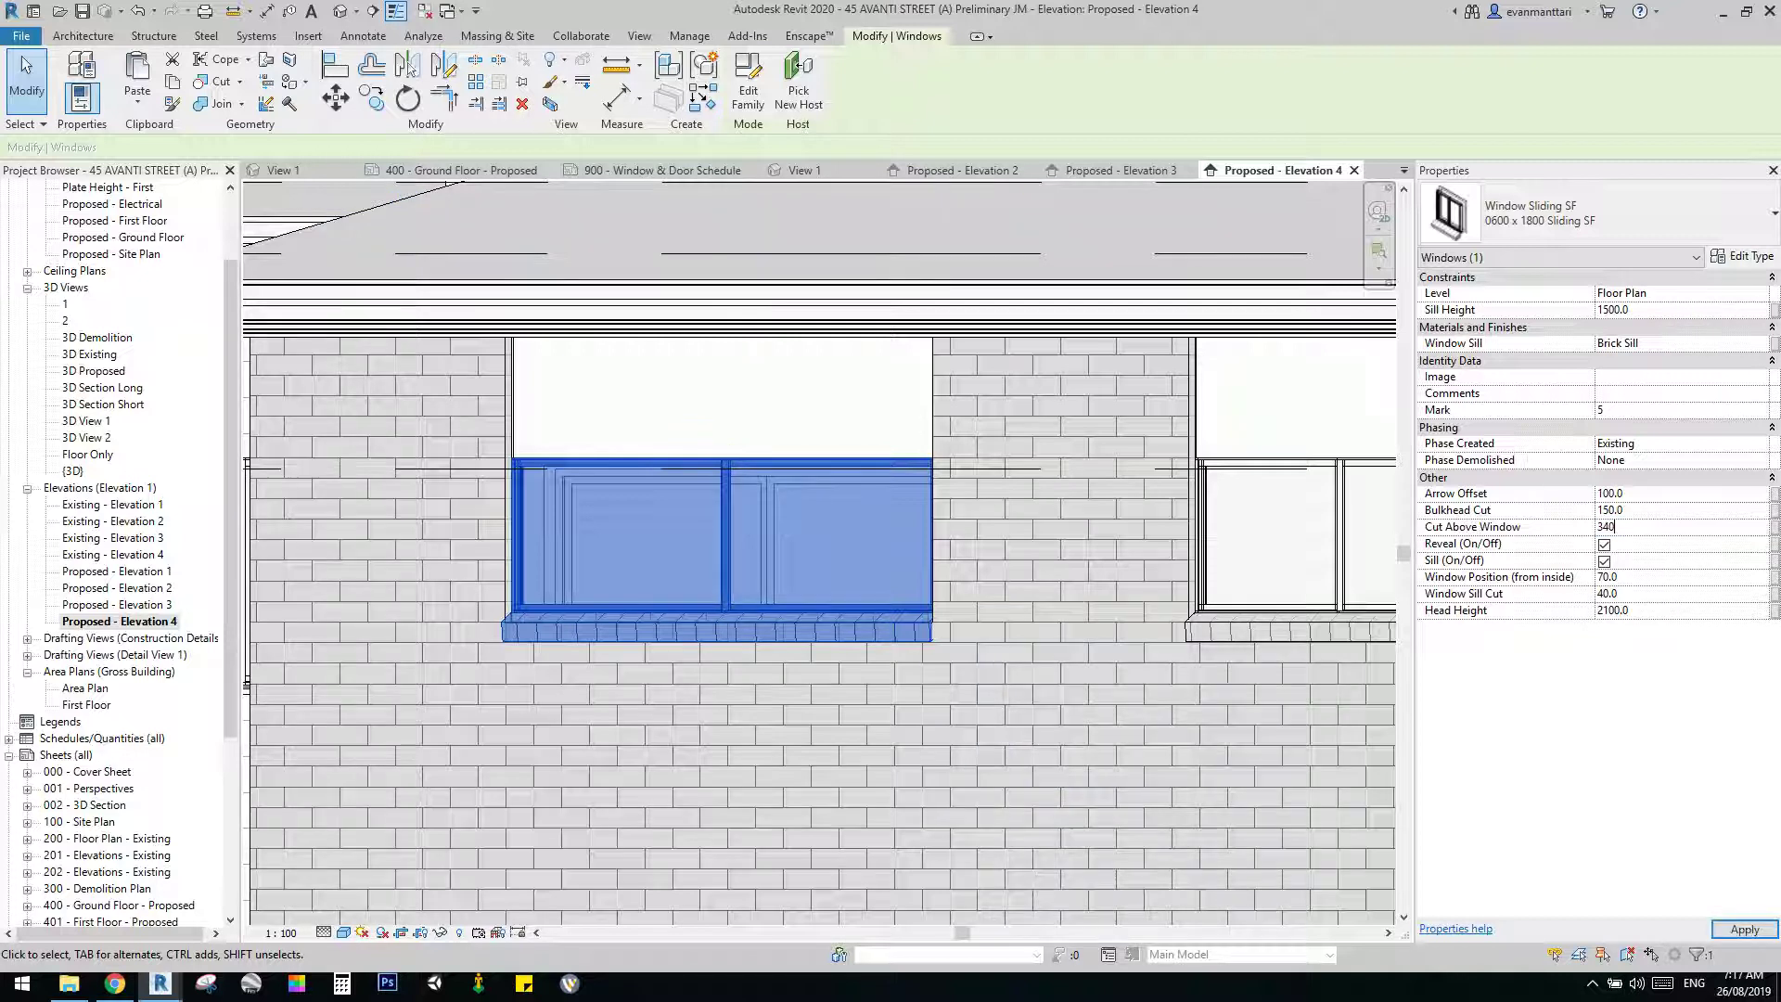
pyautogui.write('340')
pyautogui.press('Return')
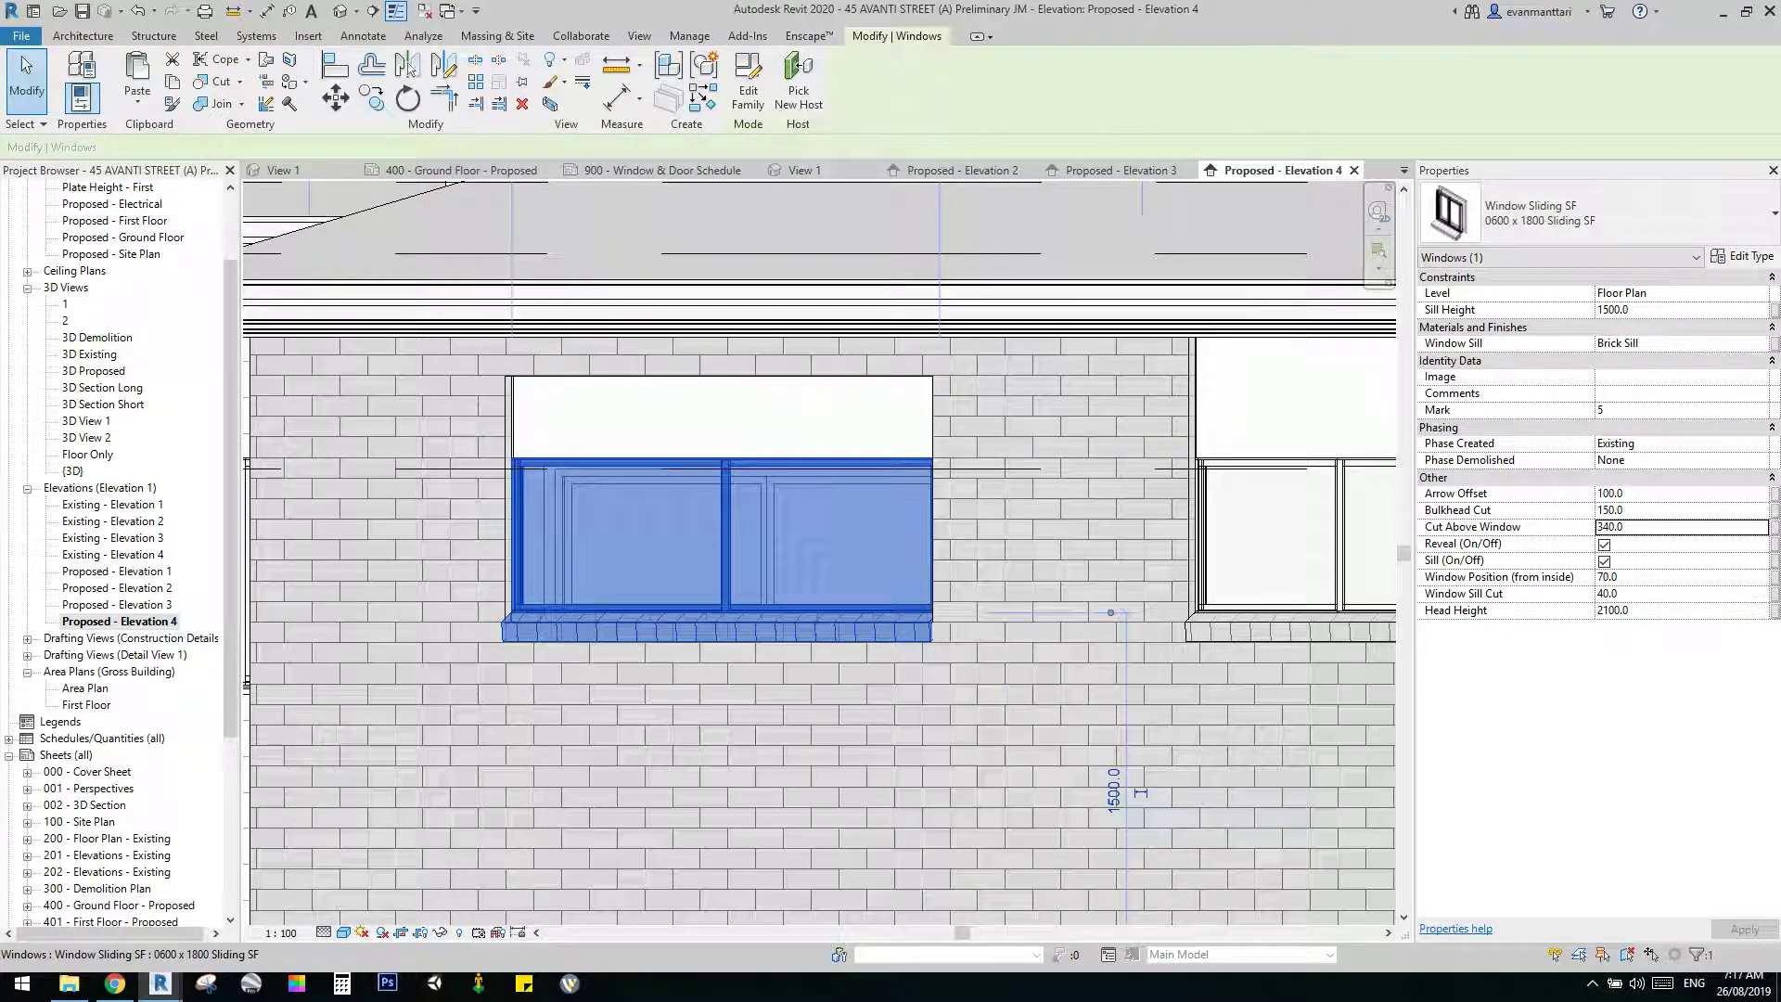
# Restore the selected sliding window's Cut Above Window to 640 and clear the selection.
pyautogui.write('640')
pyautogui.press('Return')
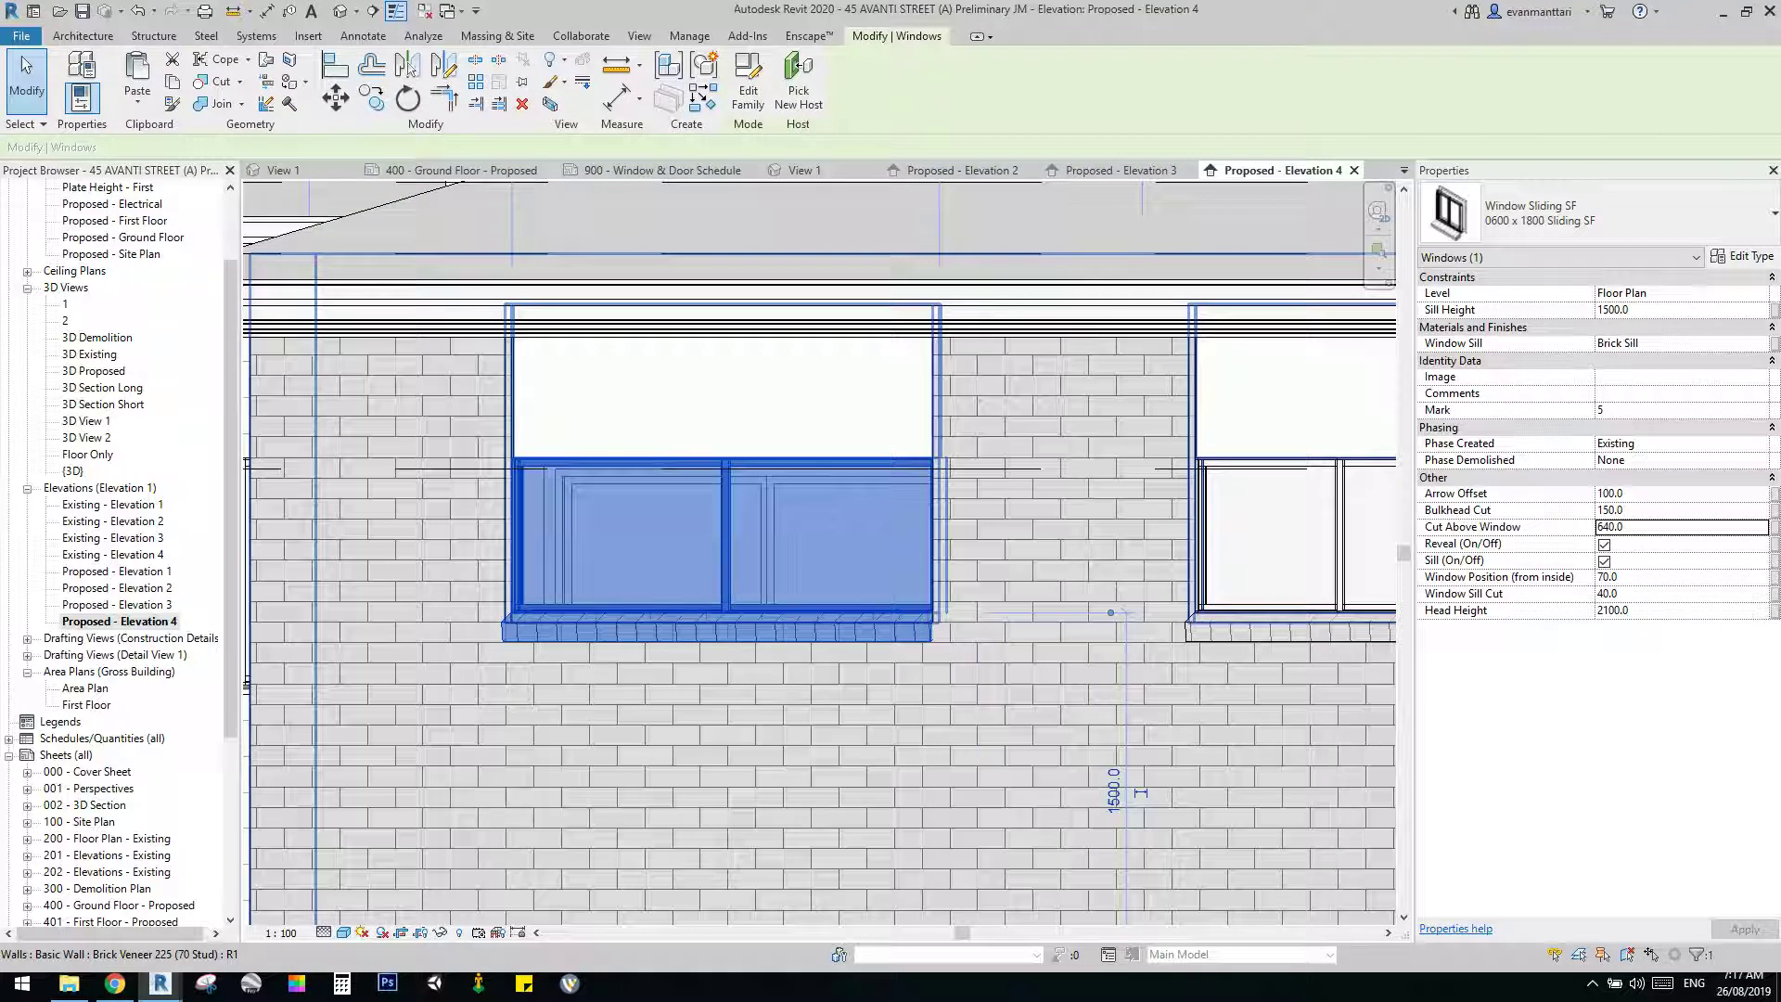
pyautogui.scroll(-5, 610, 726)
pyautogui.press('Escape')
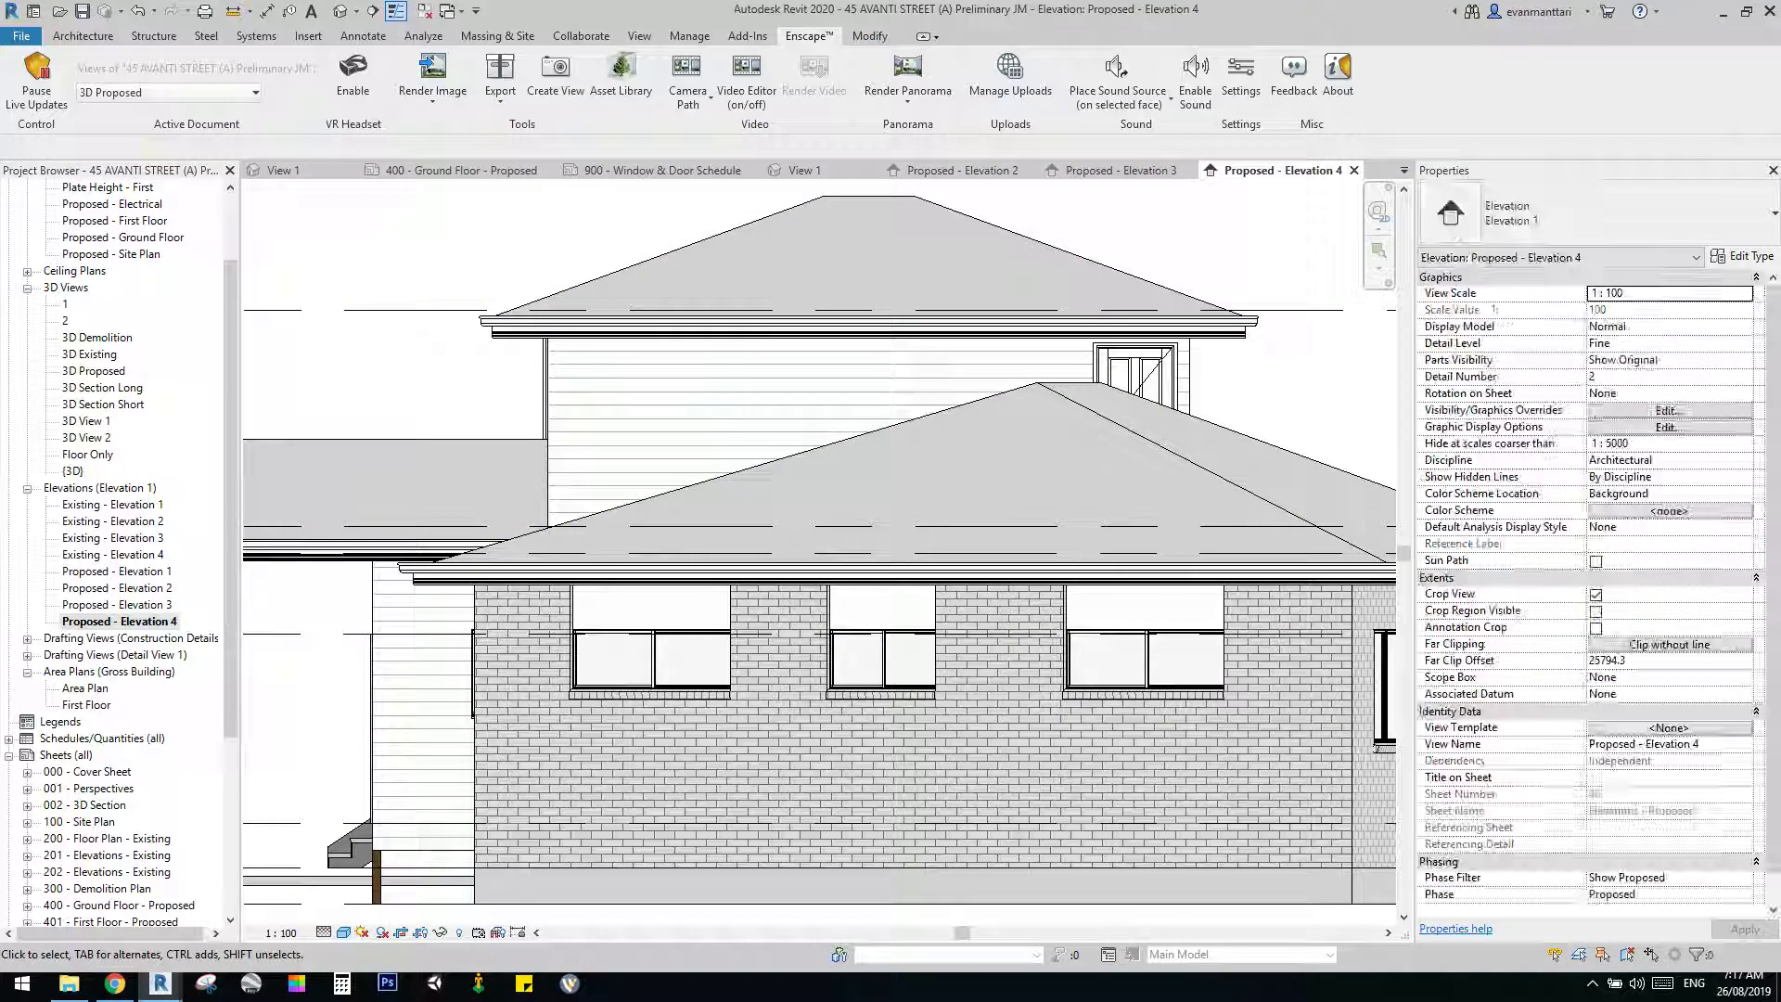